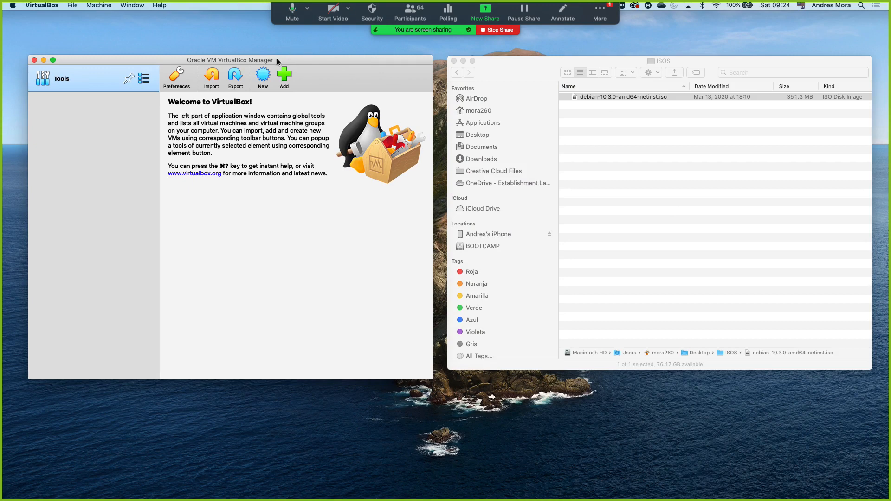
Step: Start a new virtual machine named Debian with type Linux and version Debian (64-bit), and try to continue past the naming page
click(263, 75)
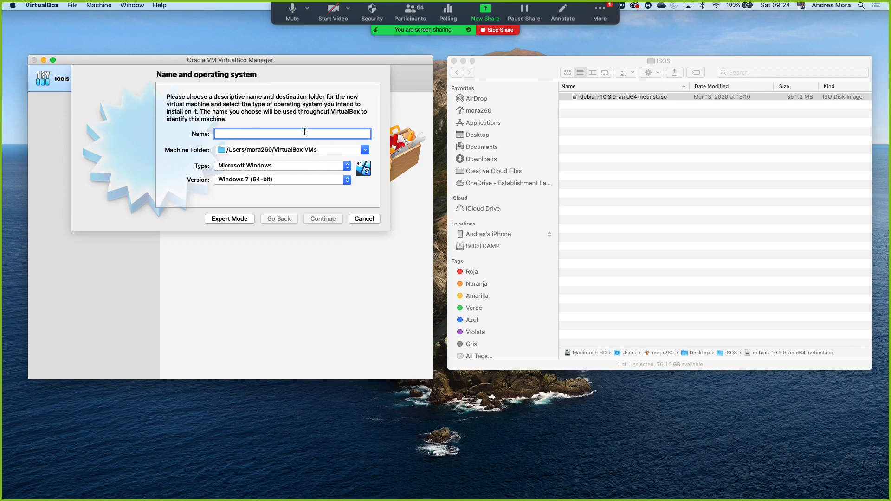
text(Debian)
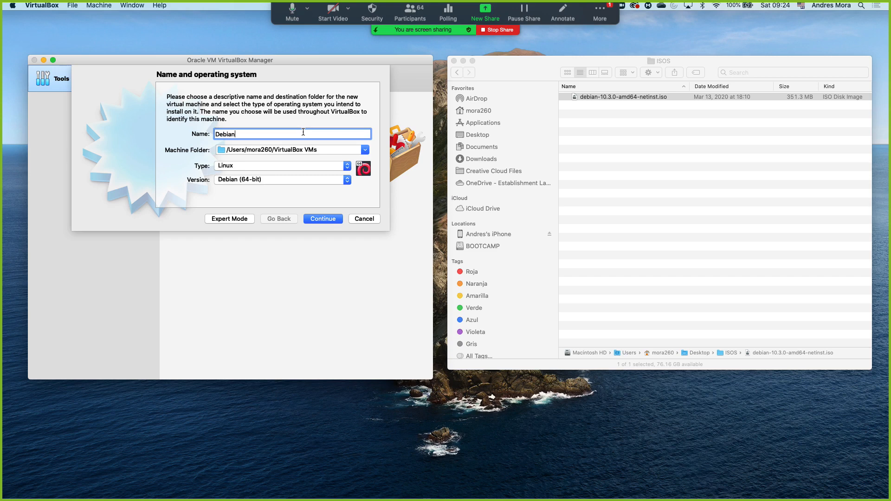
click(282, 168)
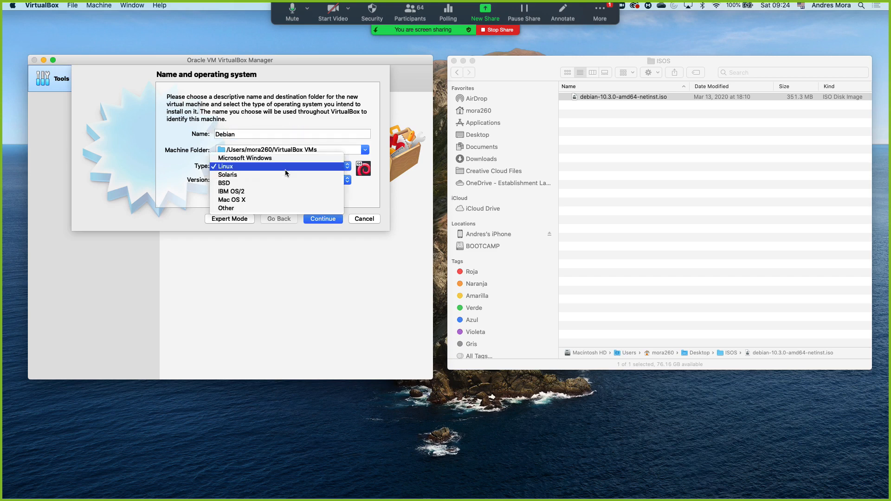
click(242, 166)
click(256, 179)
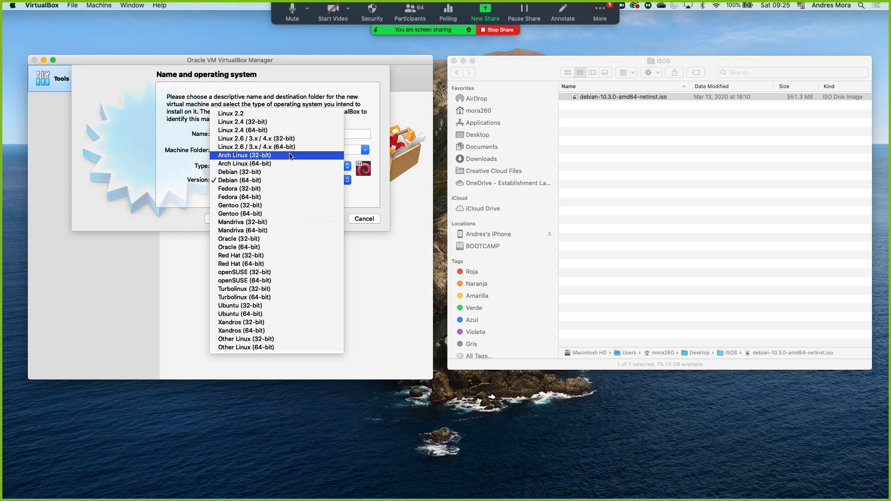
click(268, 181)
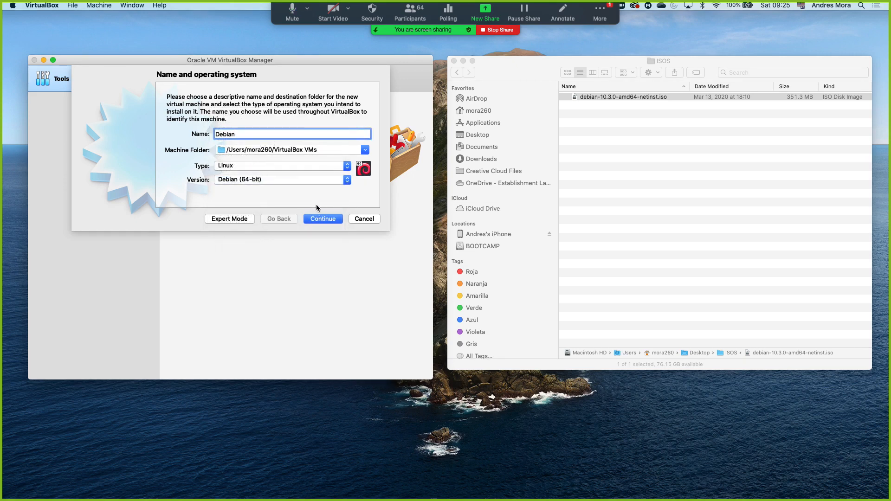
click(316, 220)
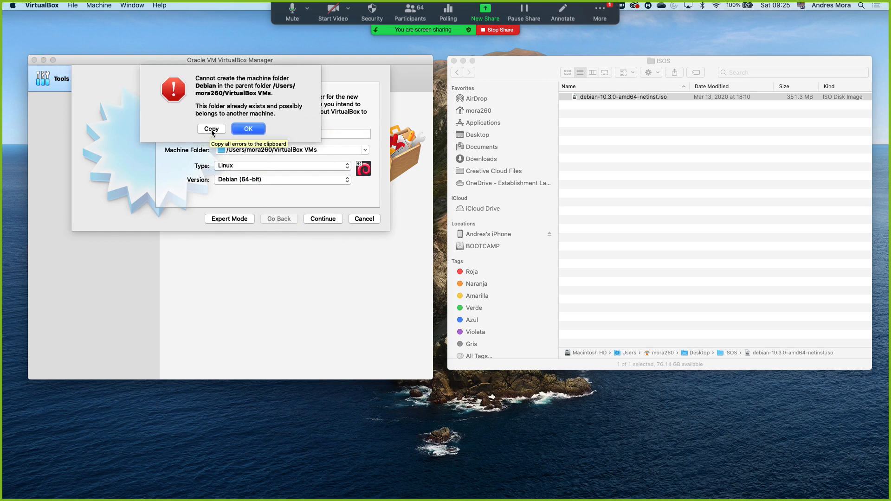
click(236, 132)
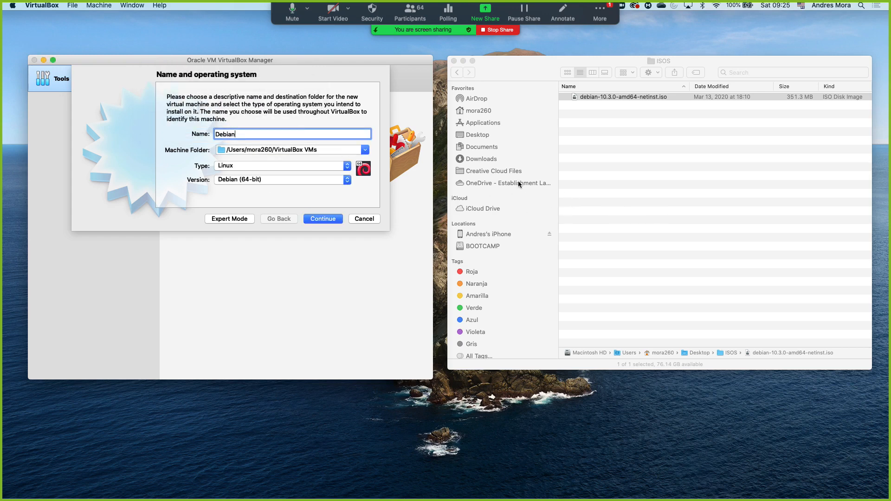
Step: In Finder, delete the existing Debian folder from the home folder's VirtualBox VMs directory and empty the Trash
click(480, 107)
click(480, 110)
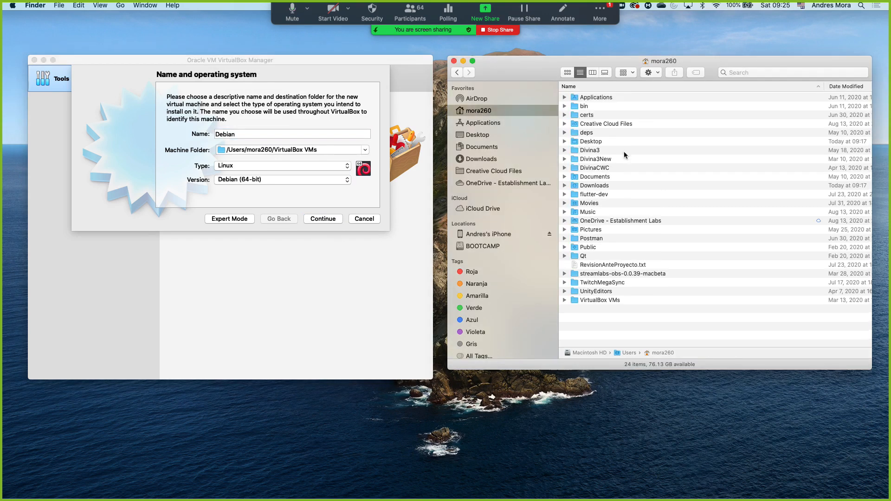
double_click(596, 300)
click(606, 97)
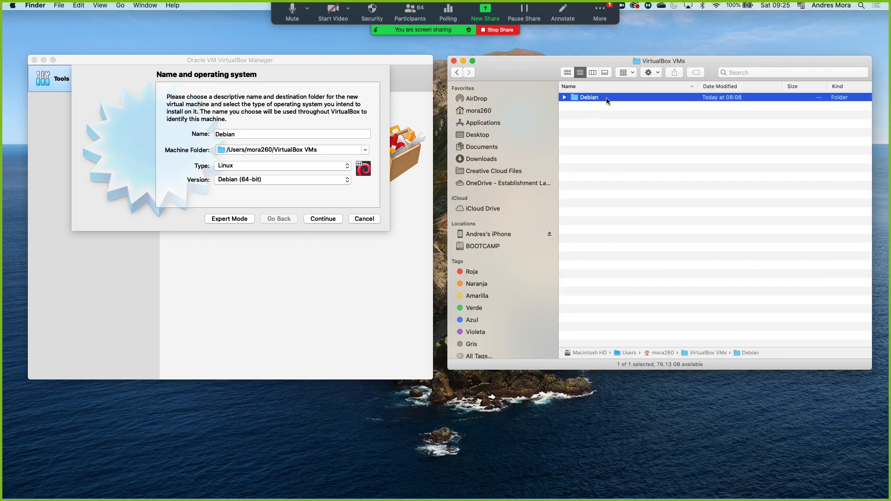
key(super+BackSpace)
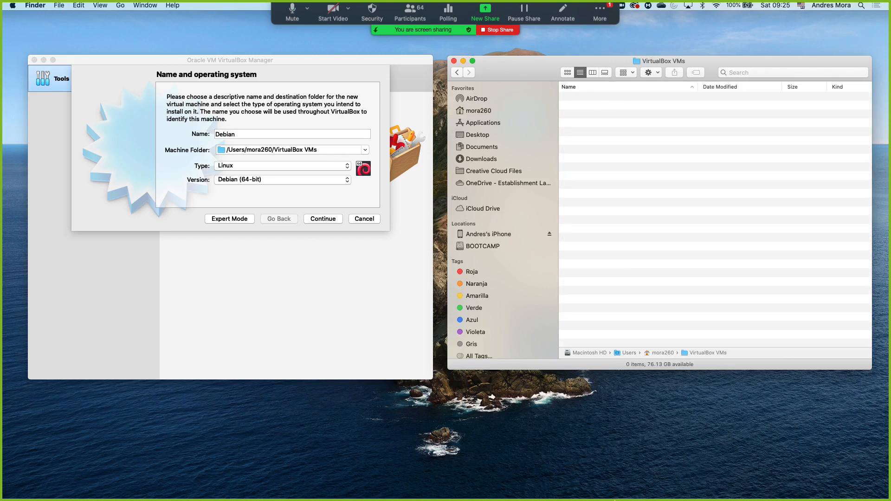
right_click(607, 483)
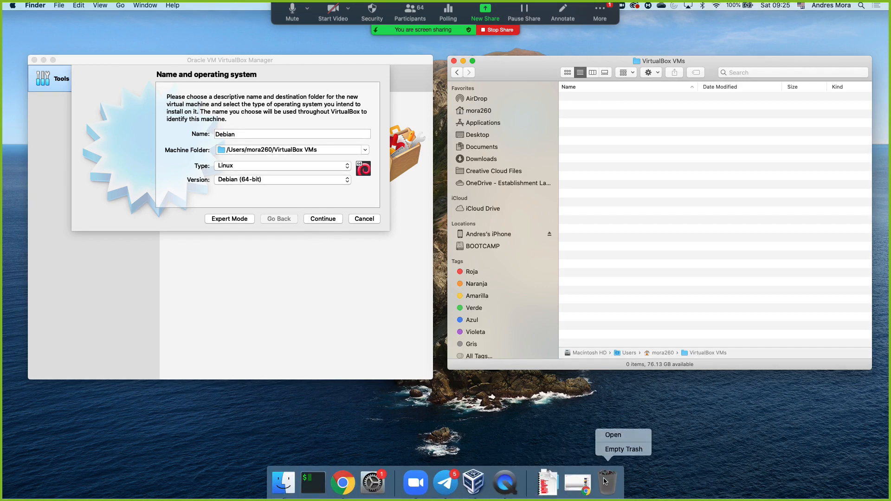
click(610, 450)
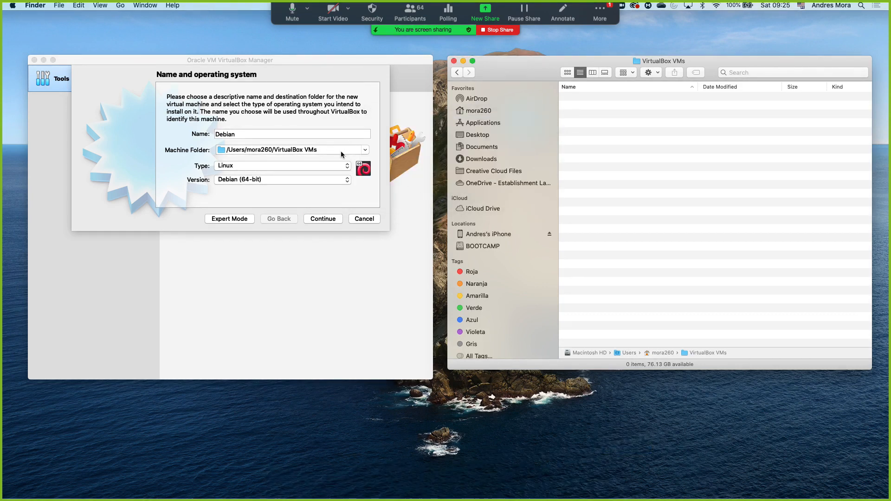
Step: Back in the VirtualBox wizard, accept the name and operating system and allocate 4096 MB of memory to the machine
click(322, 218)
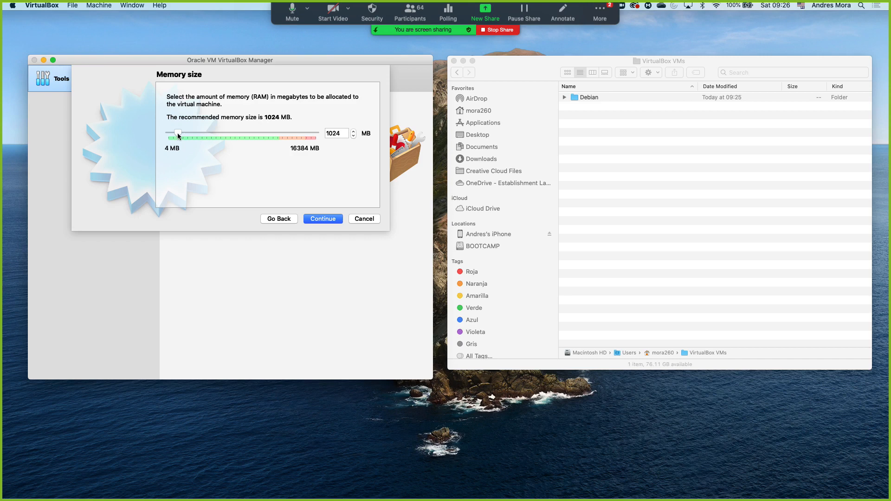
double_click(346, 134)
drag(179, 133, 187, 134)
drag(187, 133, 206, 131)
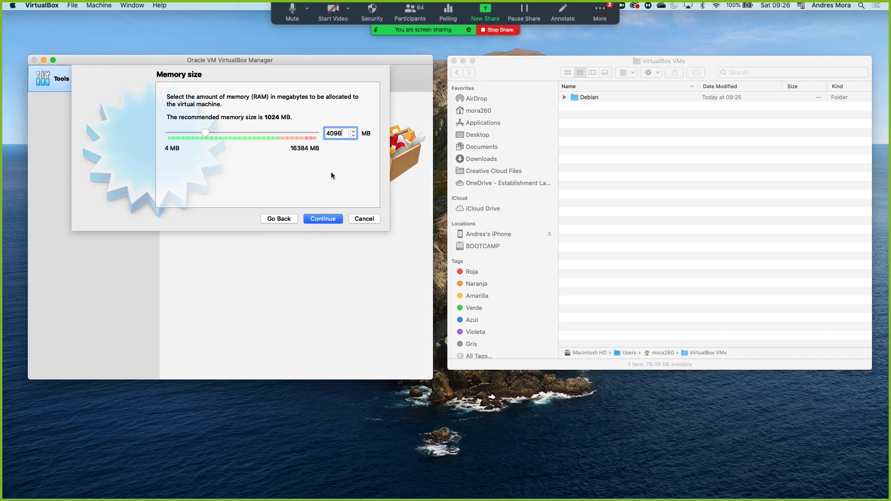
click(323, 219)
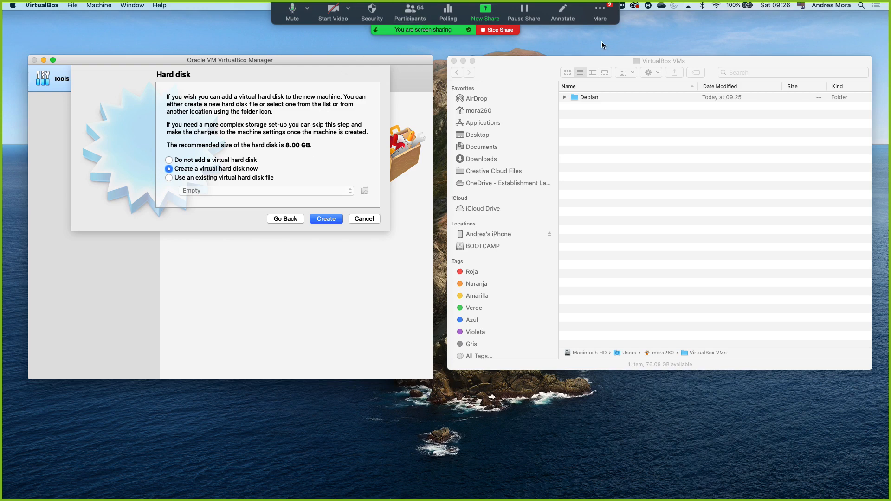
Step: Hide Zoom's floating meeting controls
click(587, 20)
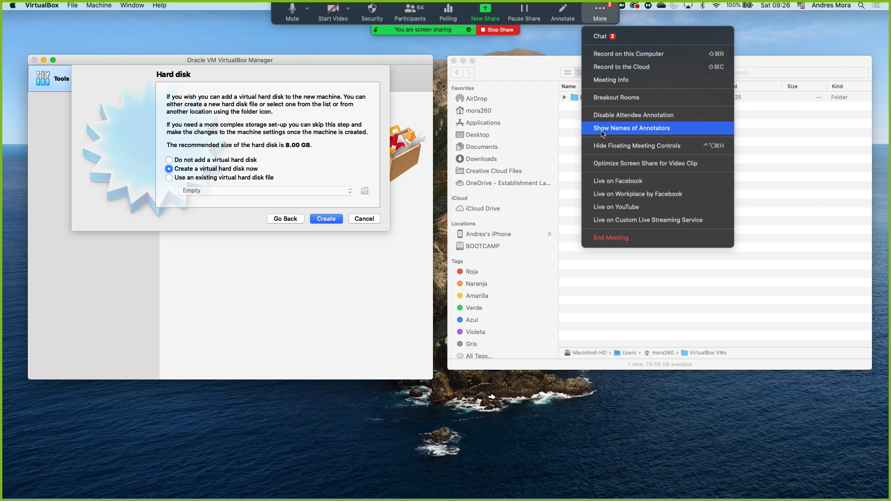
click(597, 149)
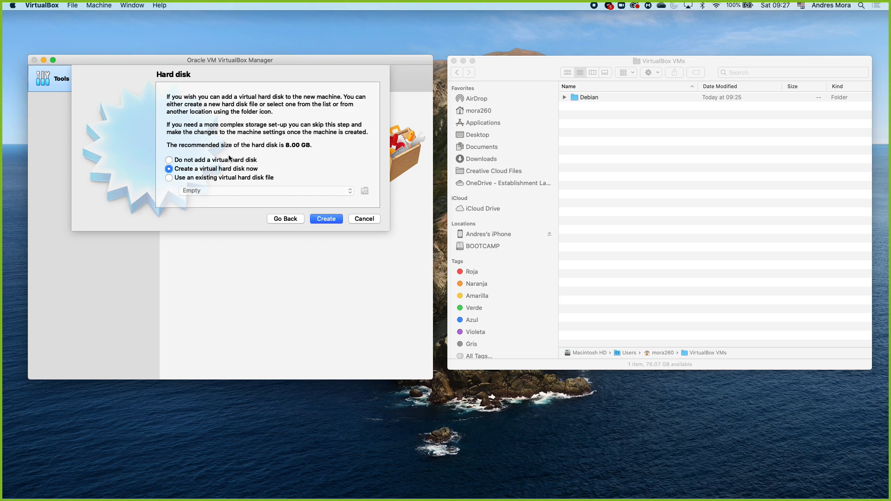
Step: Choose to create a virtual hard disk now for the new machine and proceed to its file type
click(171, 160)
click(169, 178)
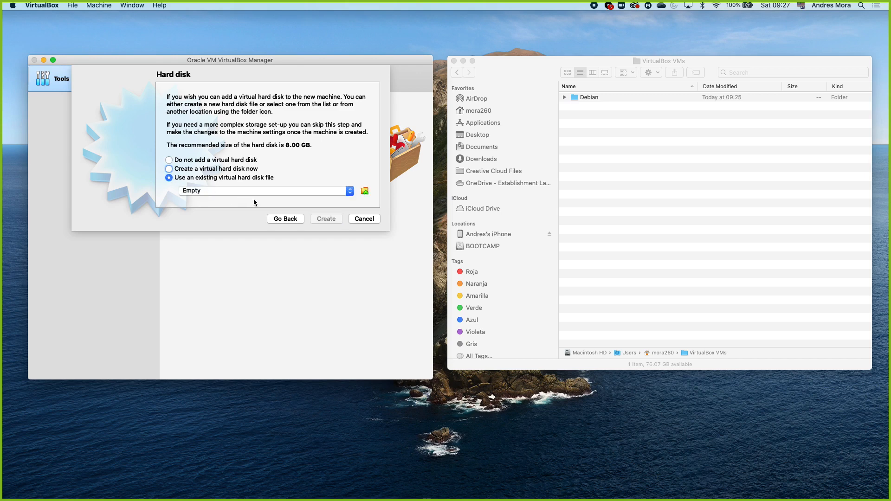
click(182, 170)
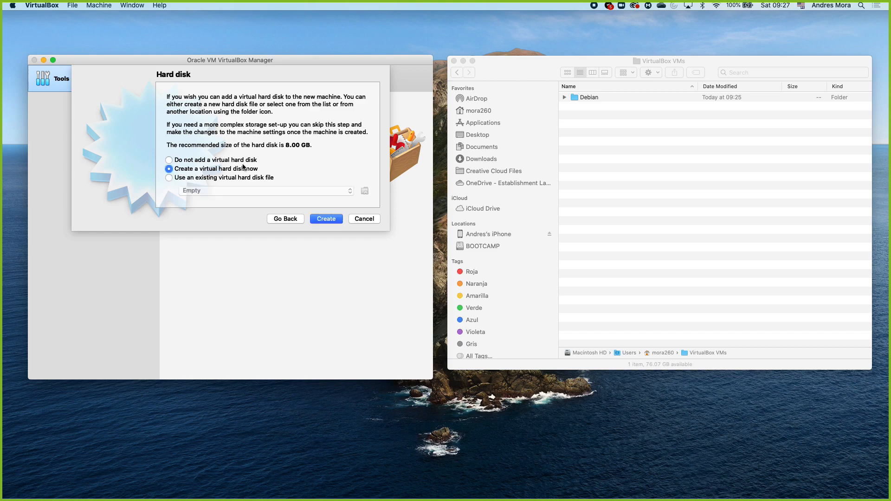
click(321, 219)
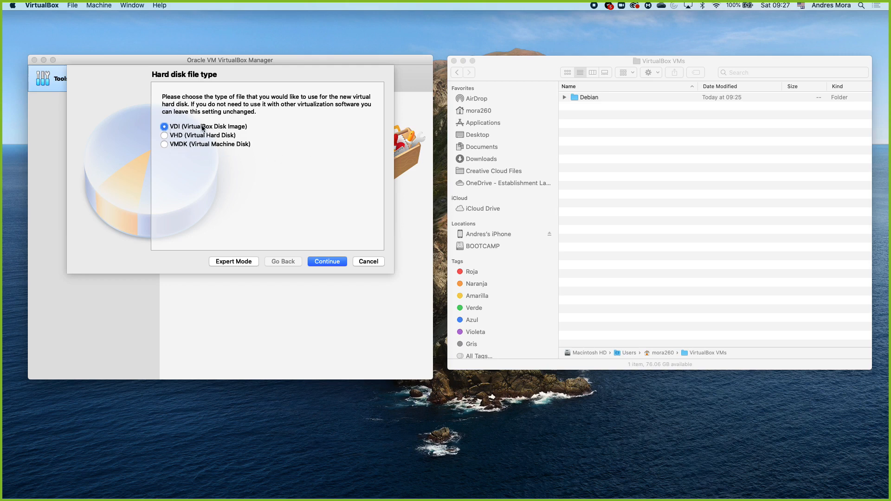
Step: Accept VDI (VirtualBox Disk Image) as the disk file type and make its storage dynamically allocated
click(324, 261)
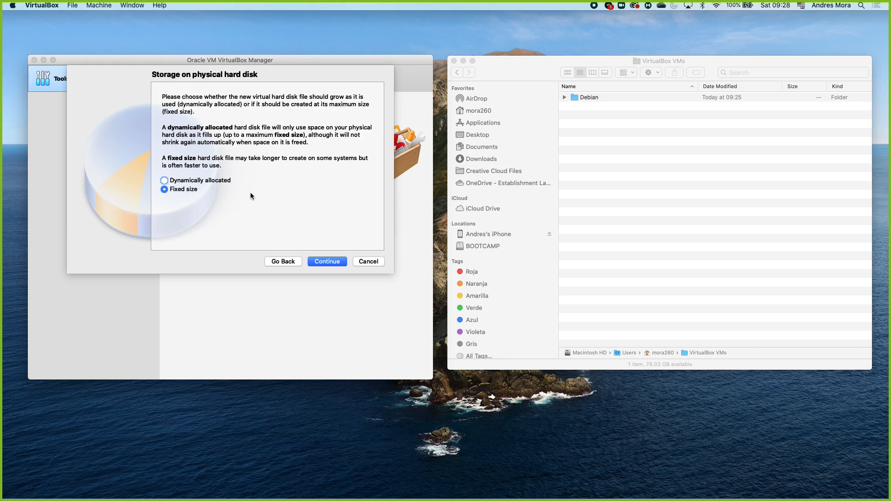
click(216, 181)
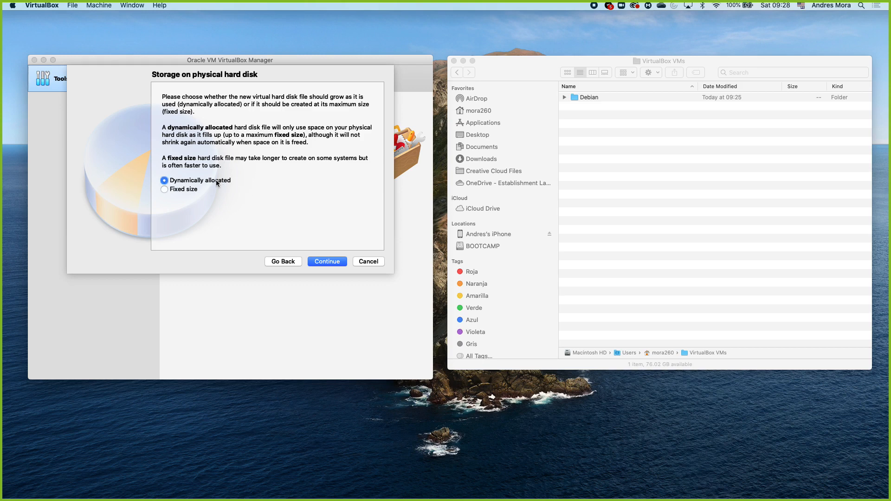
click(324, 261)
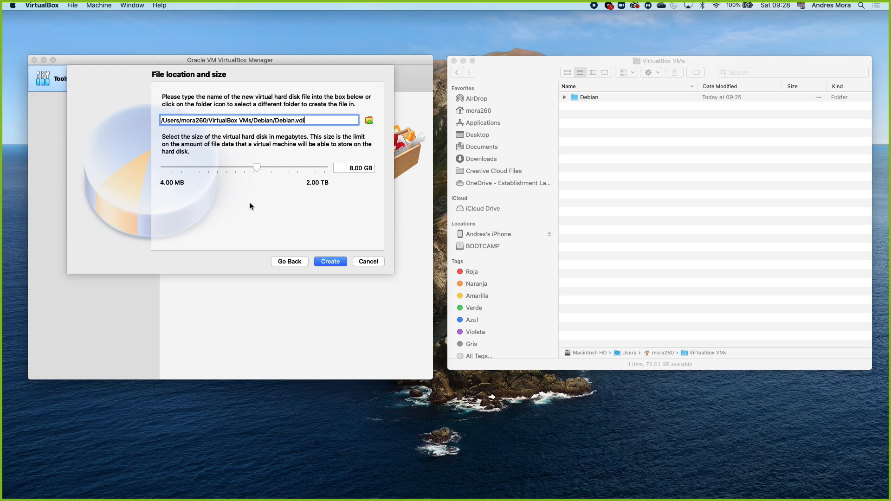
Step: Set the virtual hard disk size to 128.00 GB and create the disk in the Debian machine folder
click(343, 169)
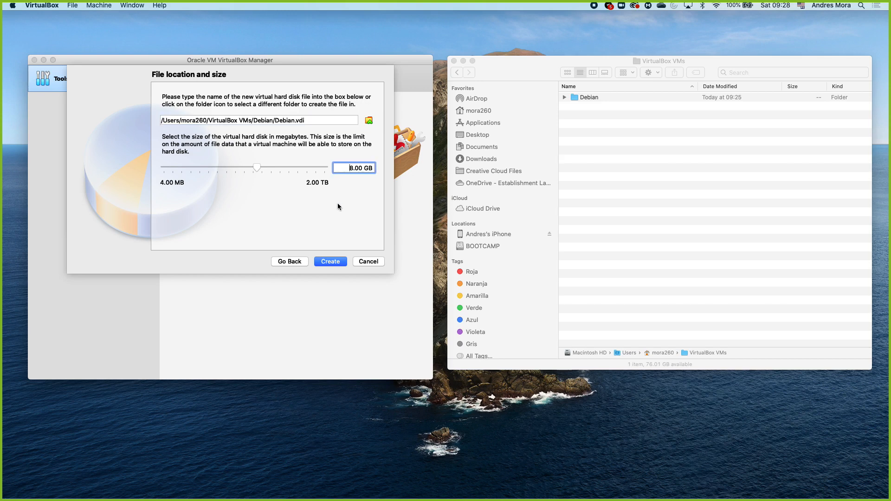
text(12)
click(327, 261)
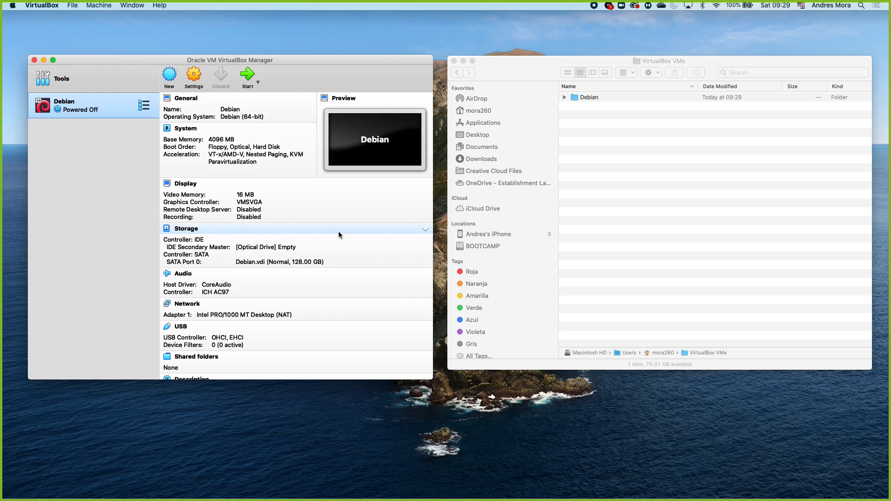
Step: Set the Debian machine's processor count to 2 in its system settings and check the acceleration options
scroll(344, 265, down, 2)
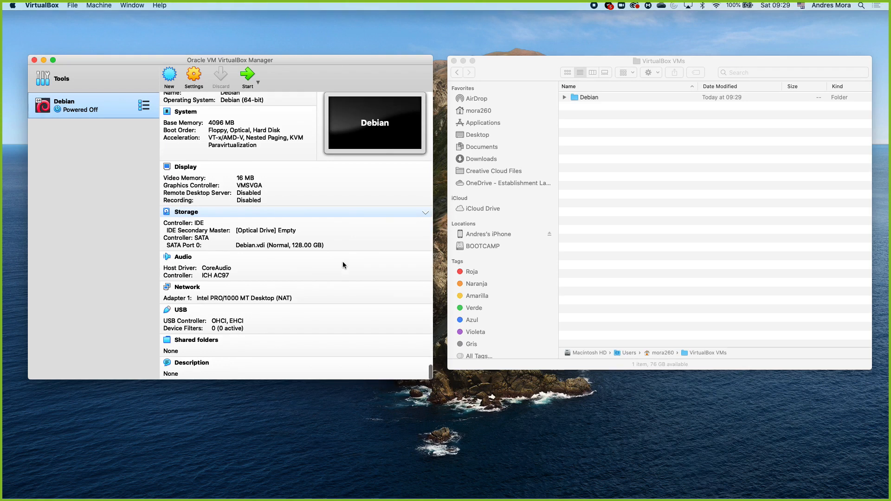
scroll(343, 264, up, 2)
click(194, 77)
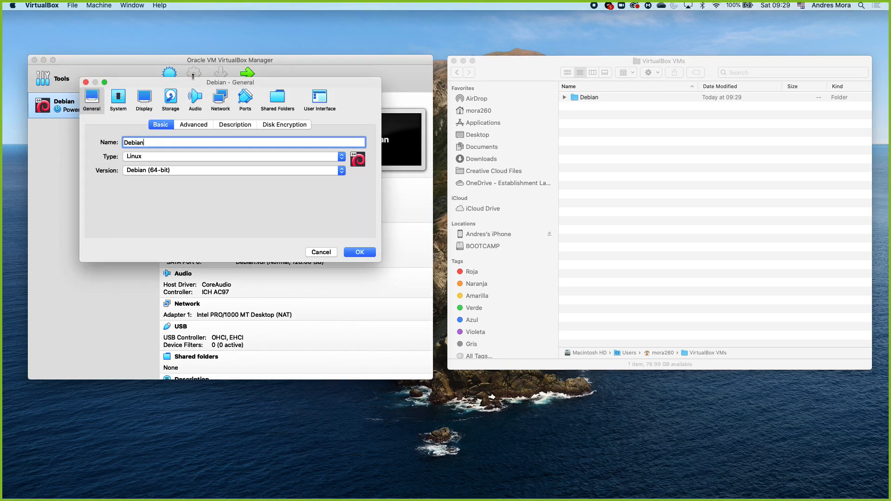
click(120, 99)
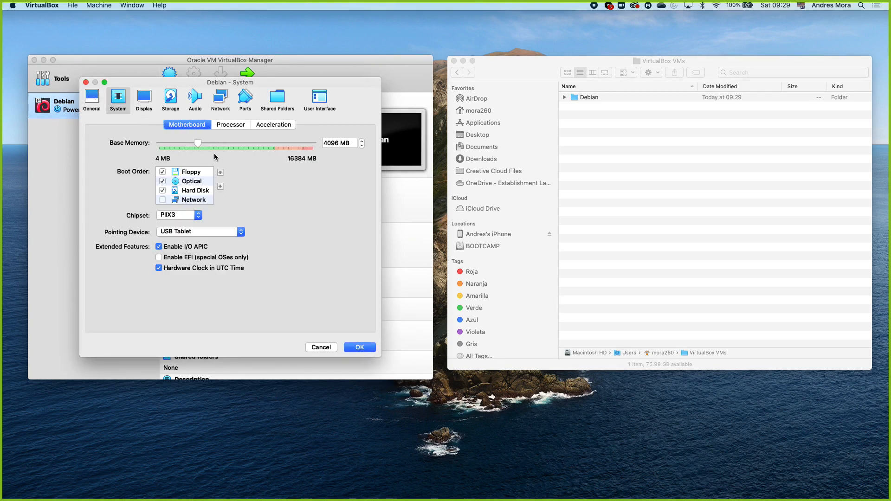
click(235, 126)
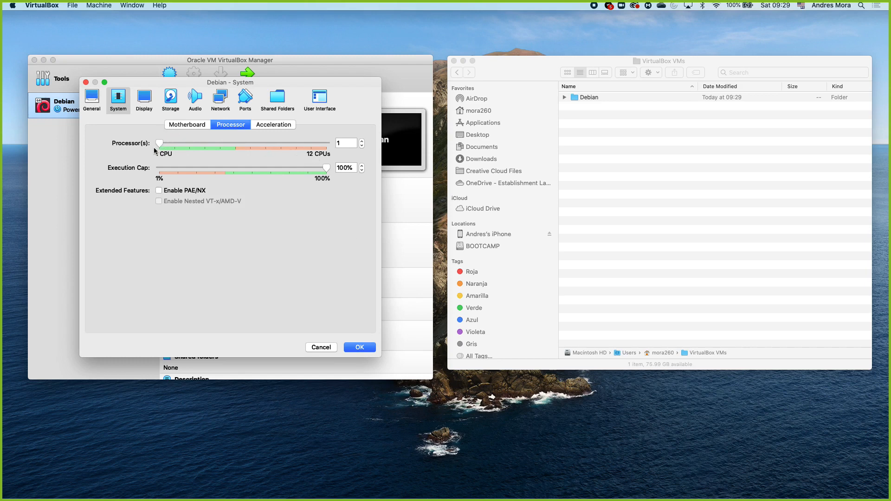
drag(158, 144, 230, 134)
click(269, 124)
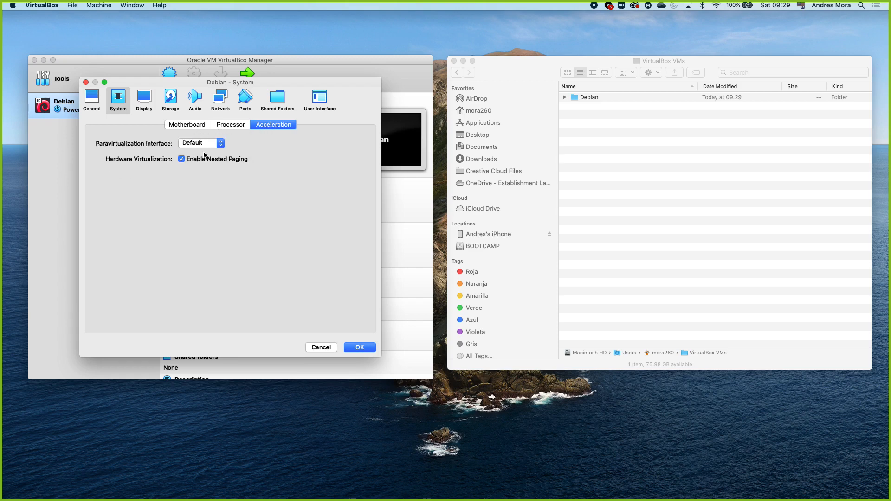
click(231, 125)
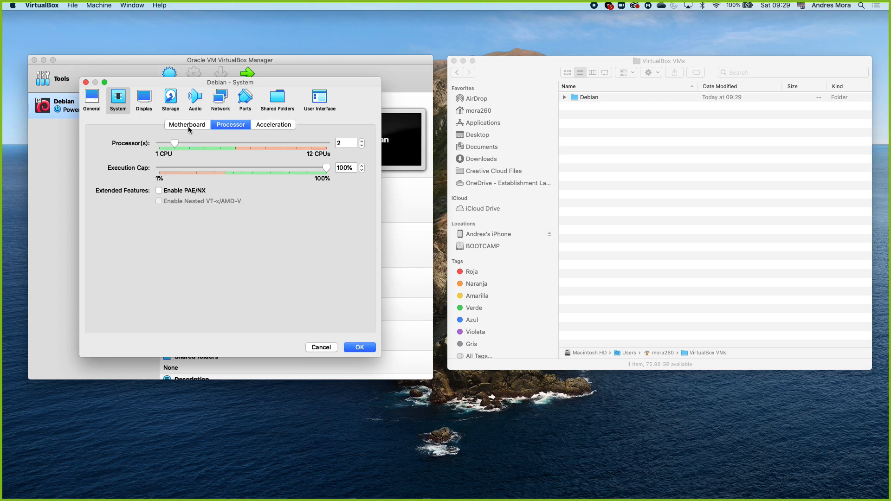
Step: Review the Debian machine's display, storage, audio, network, ports, shared folders, interface, general and system settings, and save the configuration
click(145, 98)
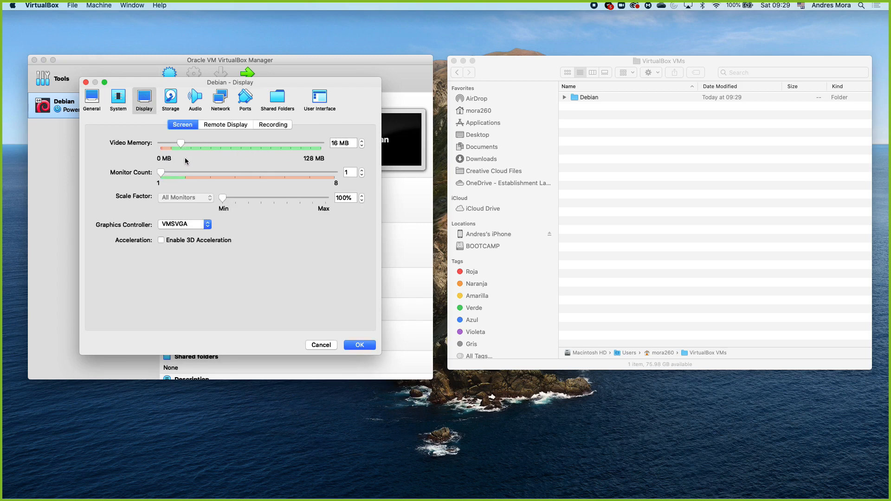
click(169, 99)
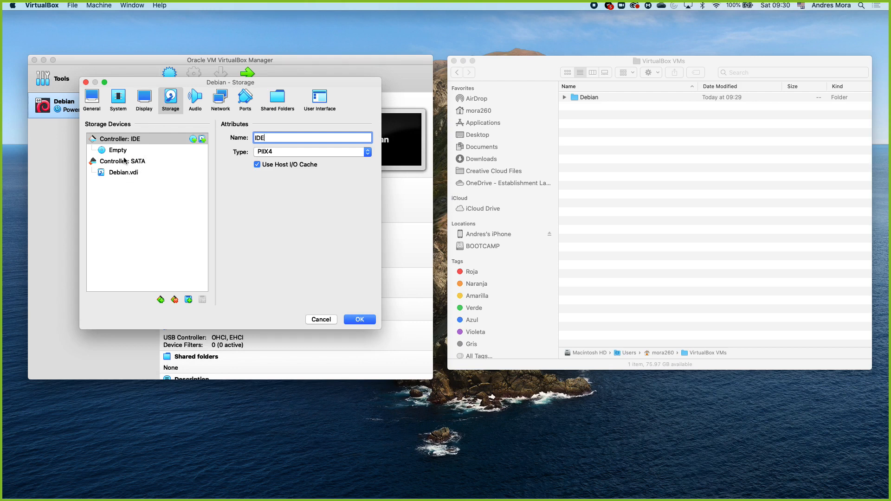
click(117, 172)
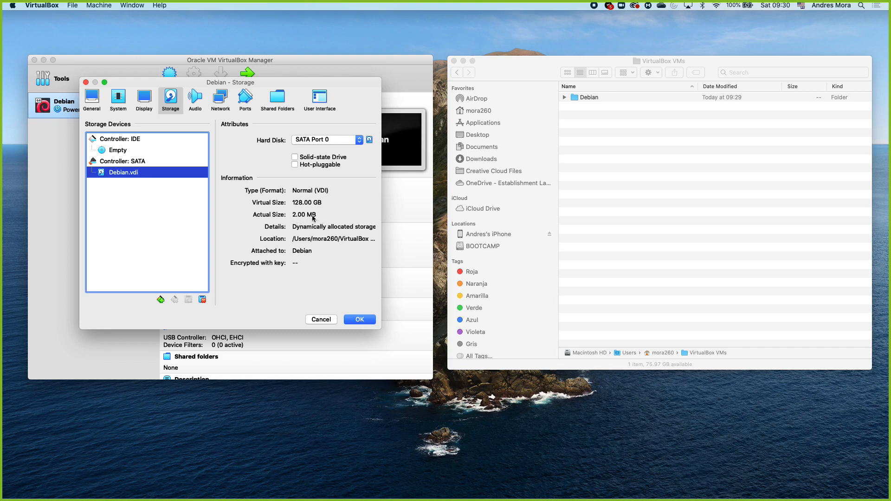
click(200, 101)
click(217, 100)
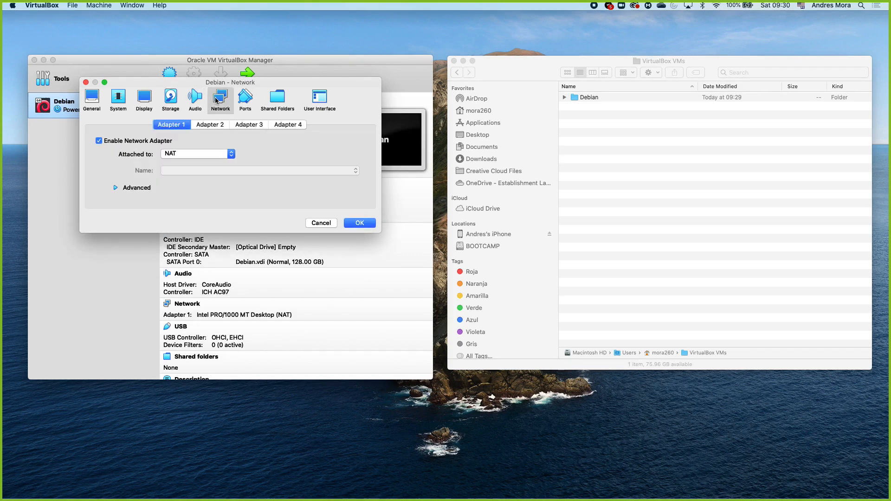
click(239, 102)
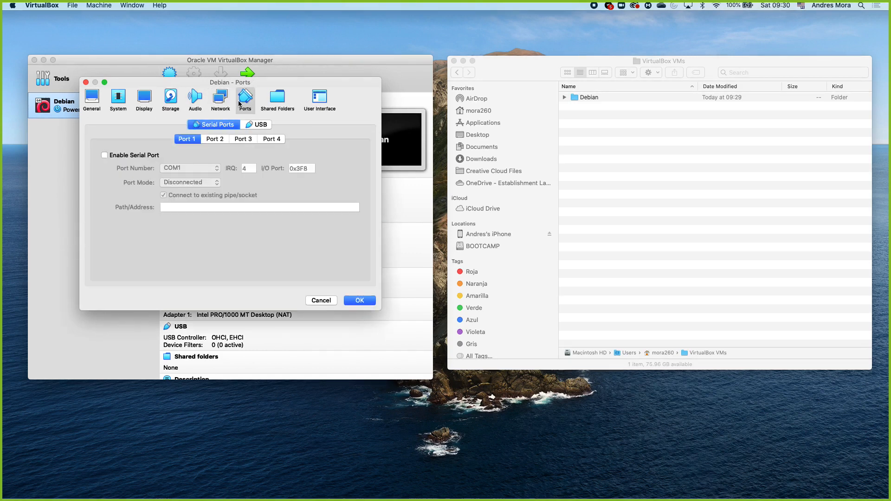
click(278, 103)
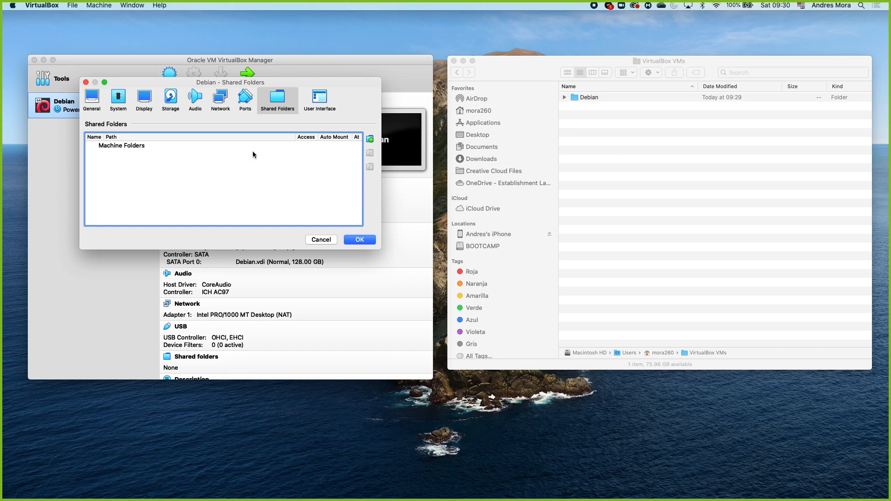
click(320, 99)
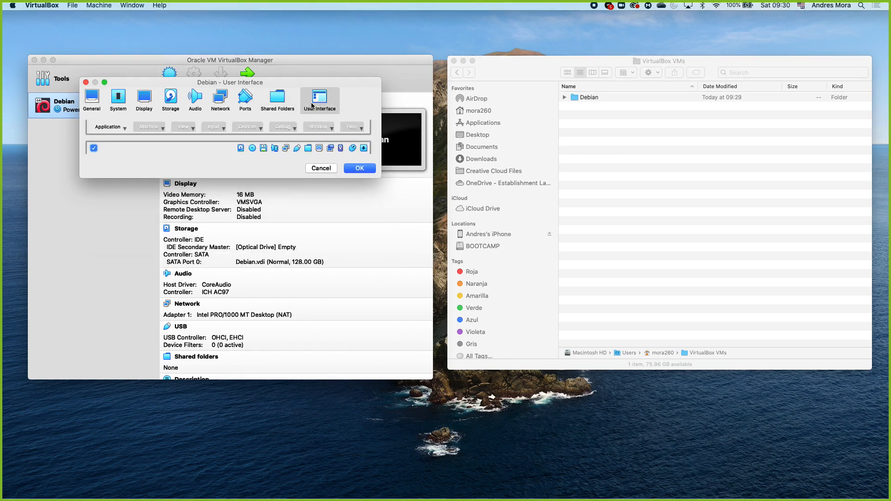
click(98, 109)
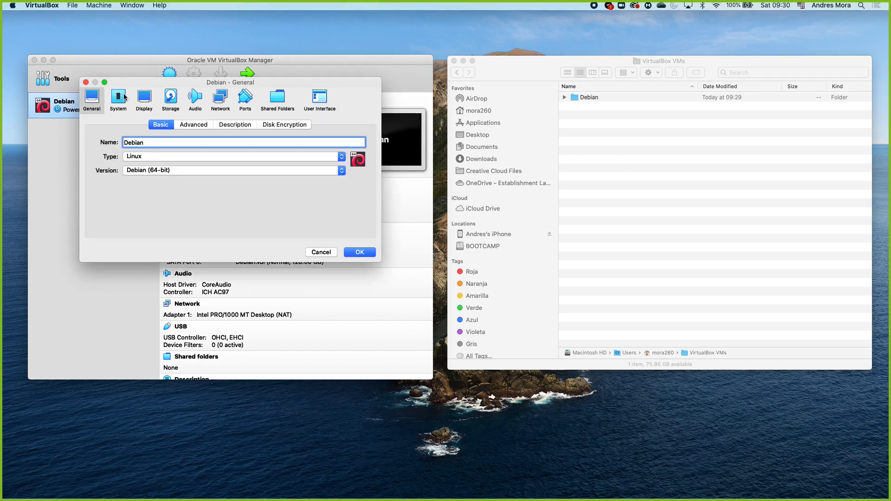
click(123, 96)
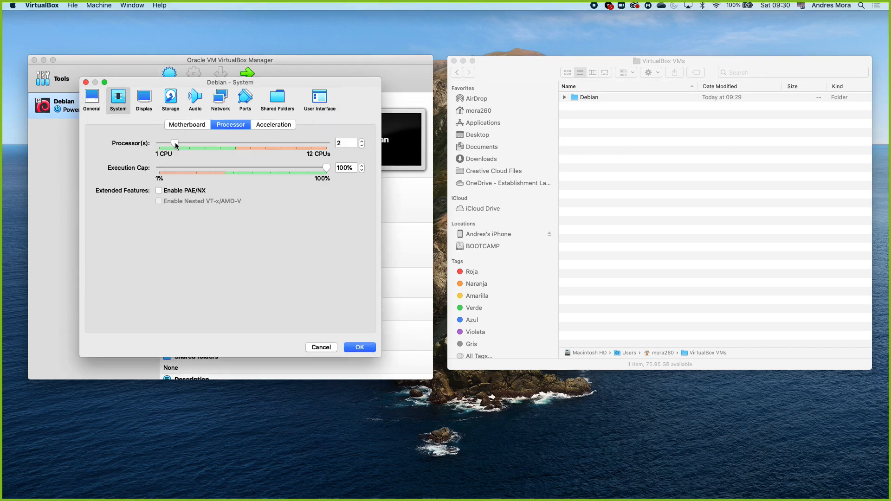
click(360, 349)
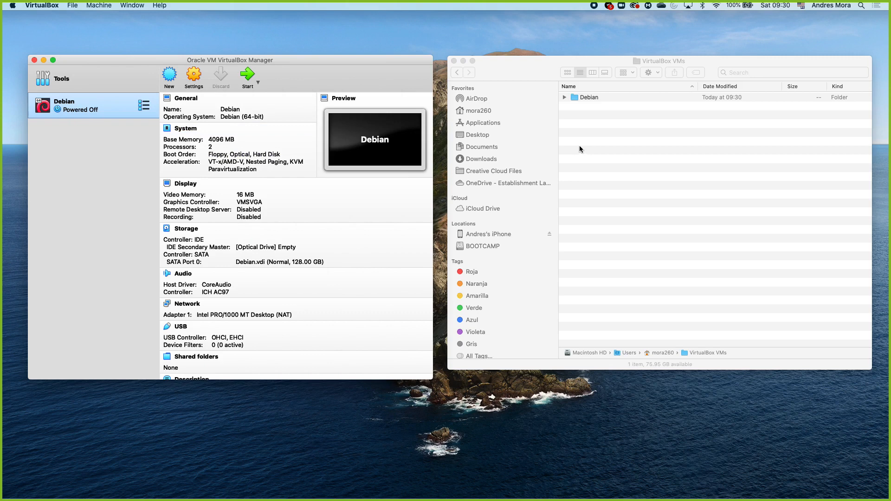
Step: Switch to Finder, open the Debian machine folder and examine its Debian.vbox, Debian.vbox-prev and Debian.vdi files
click(592, 97)
click(592, 98)
double_click(591, 97)
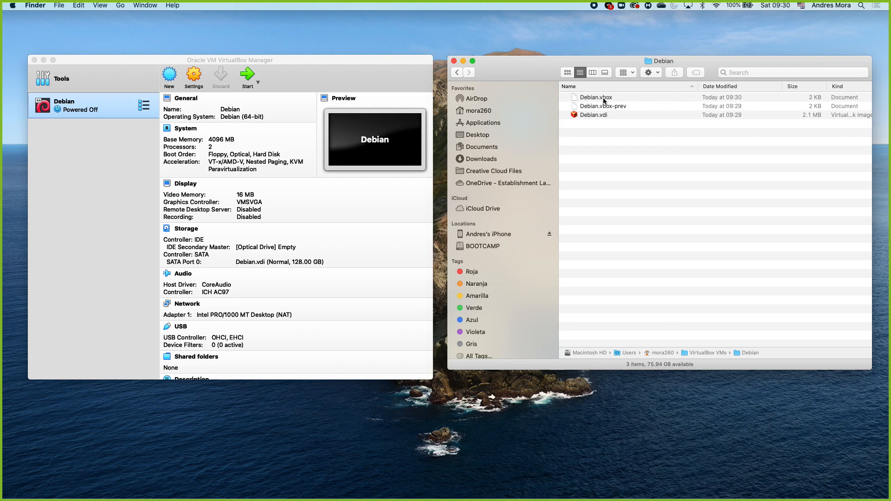
click(645, 99)
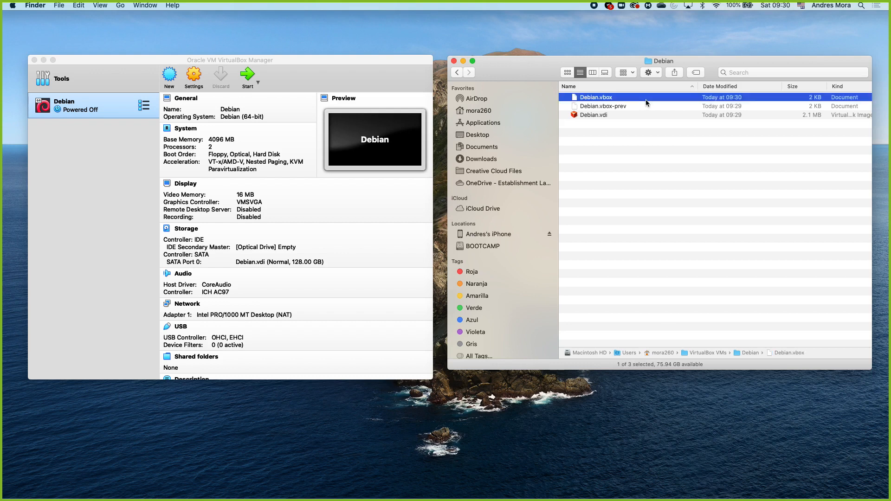
click(624, 106)
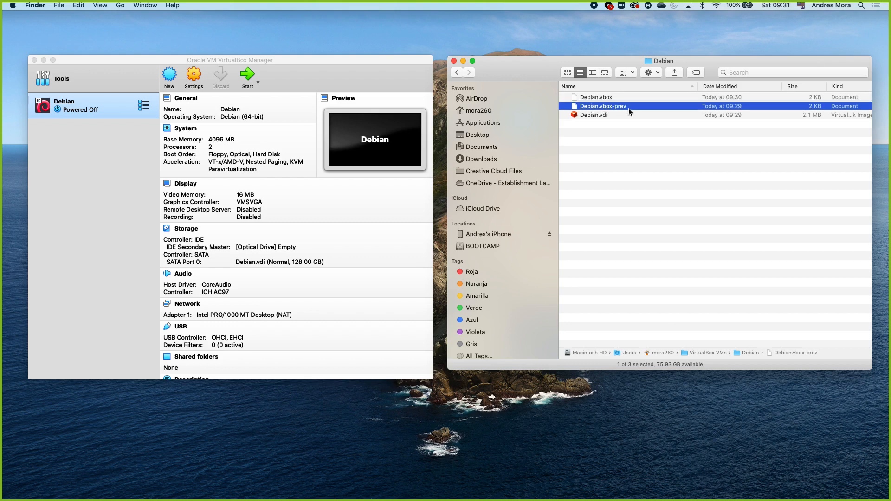
scroll(636, 110, right, 1)
scroll(636, 110, left, 1)
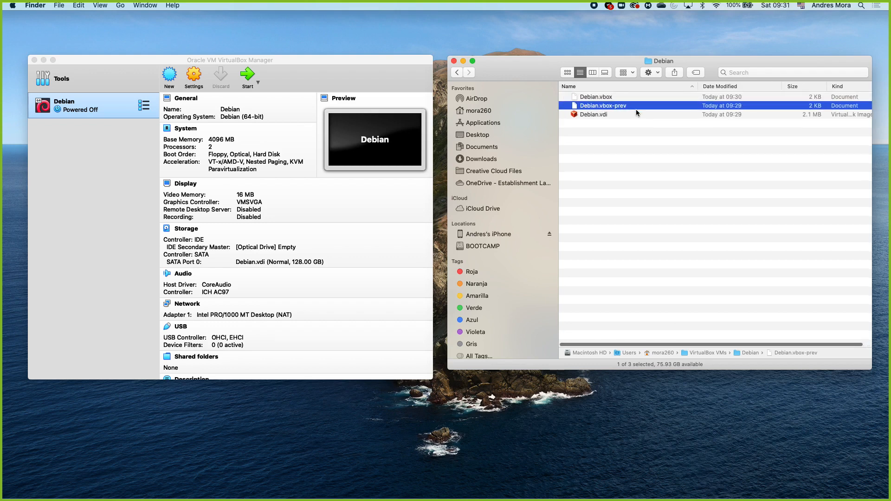
click(613, 116)
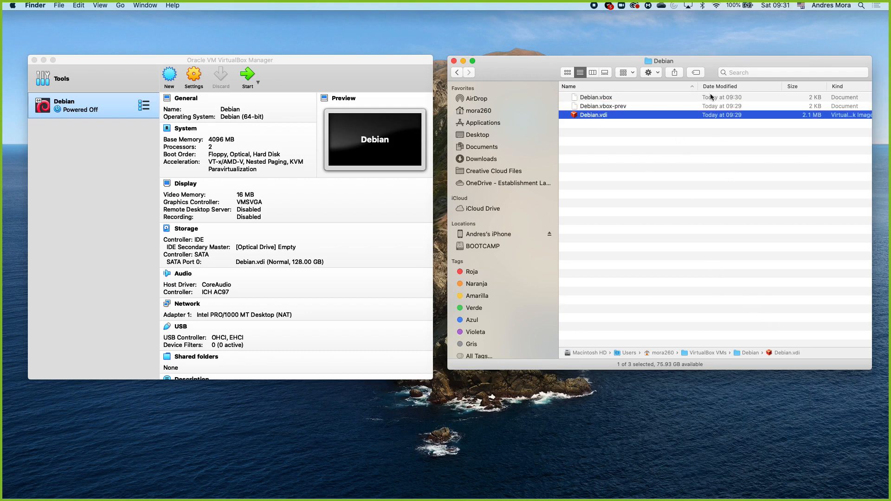
Step: Enlarge the Finder window beside VirtualBox Manager, adjust its column widths to show full file kinds, and align the tops of both windows
drag(711, 75, 698, 67)
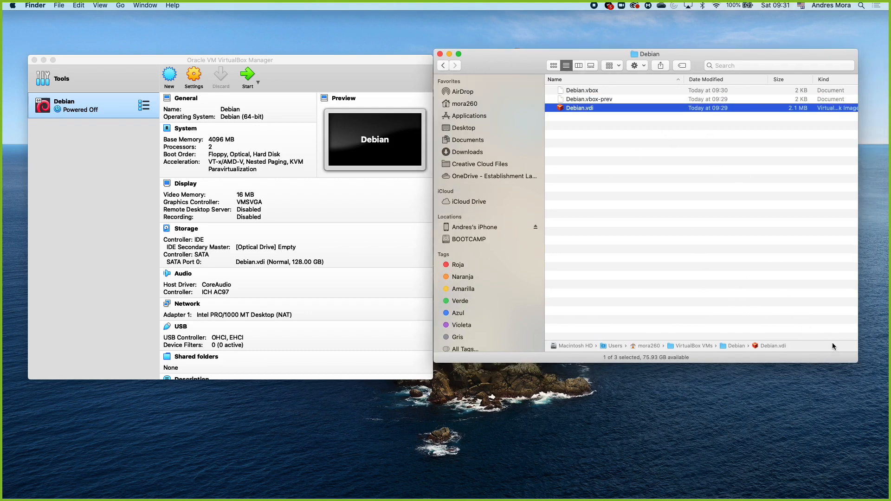
drag(854, 360, 882, 375)
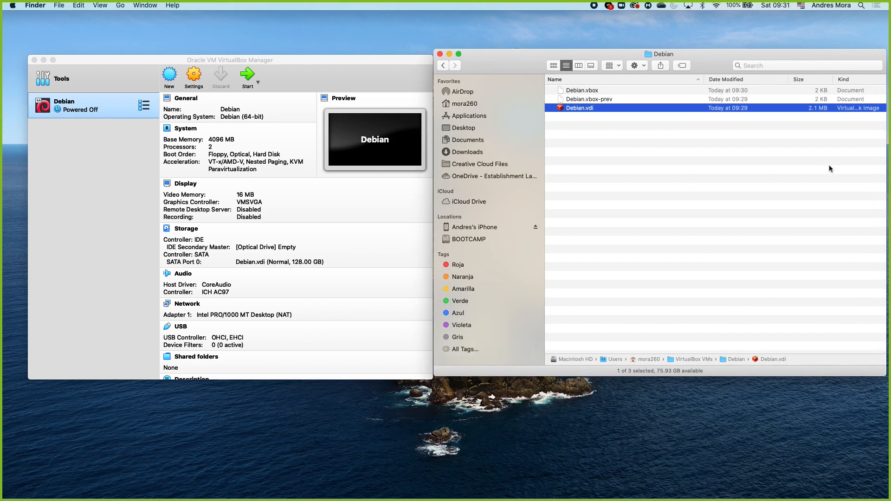
drag(788, 84, 769, 80)
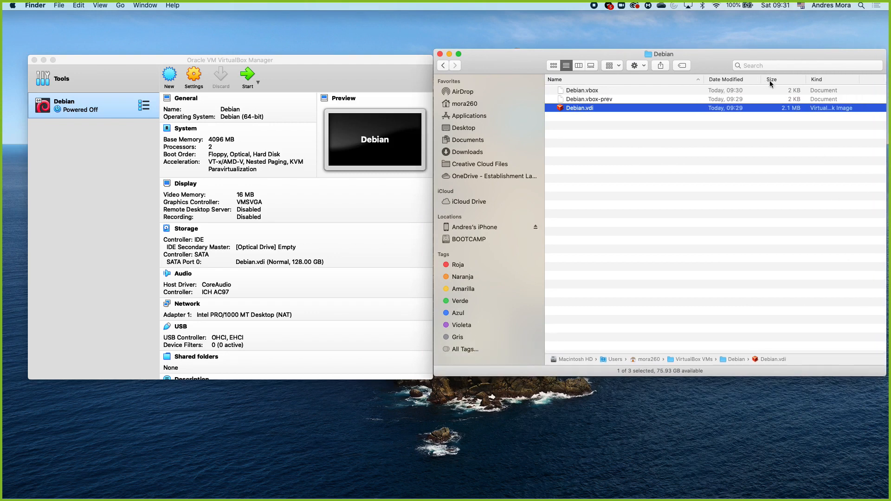
drag(856, 79, 868, 80)
drag(516, 53, 517, 57)
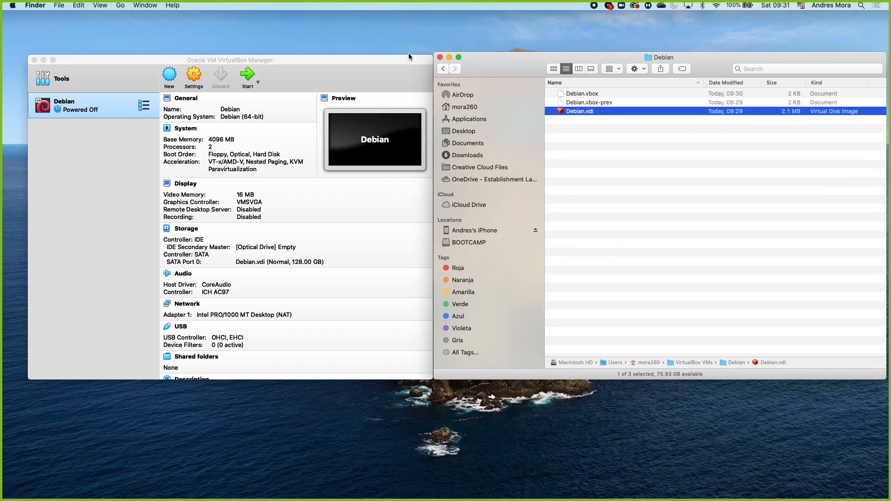
click(398, 56)
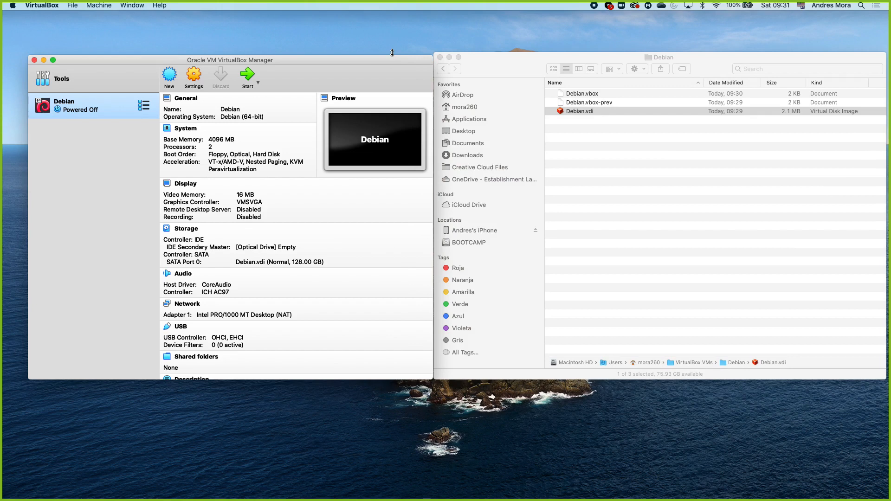
drag(392, 54, 378, 60)
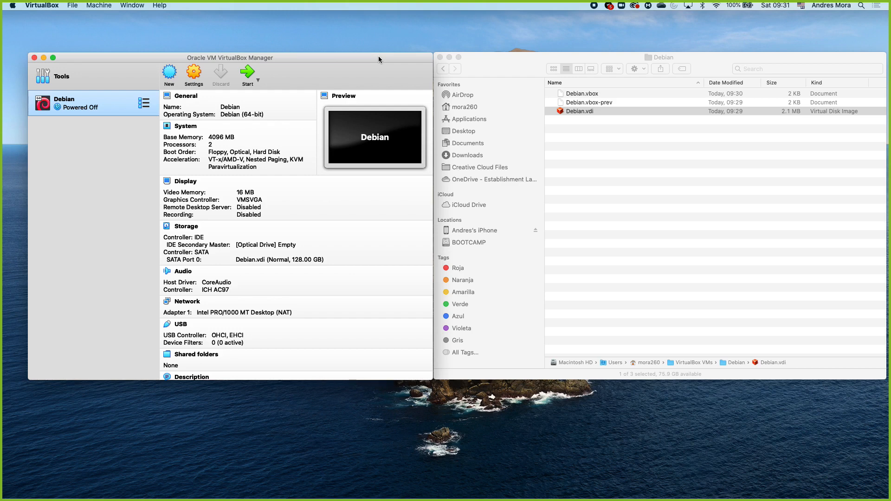
Step: Return Finder to the VirtualBox VMs folder and switch back to VirtualBox Manager
click(480, 72)
click(442, 70)
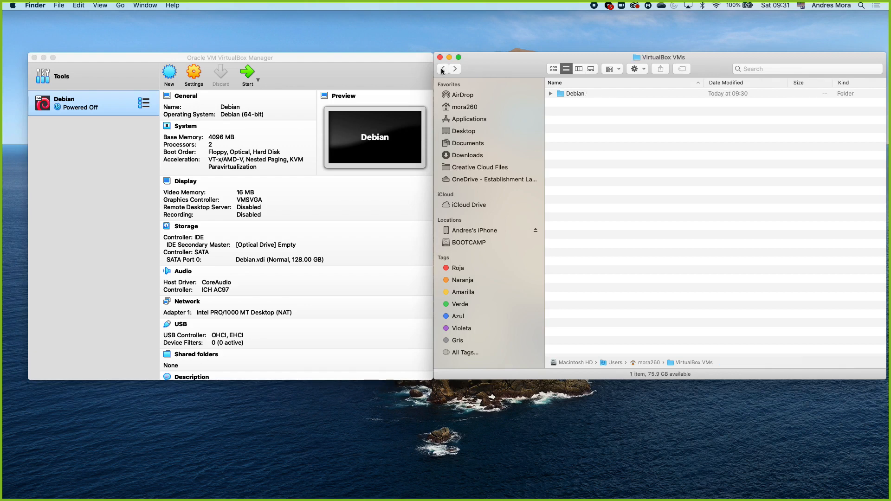
click(355, 57)
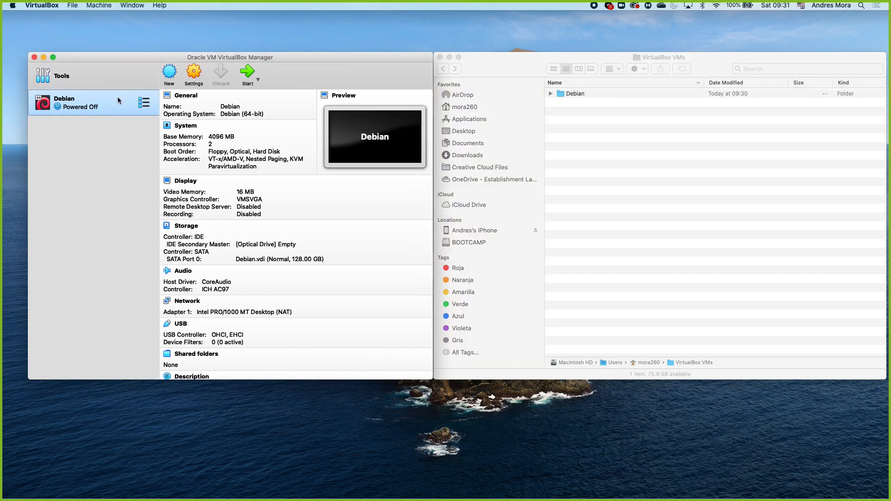
Step: Open the disk file chooser for the empty IDE optical drive in the Debian machine's storage settings
click(196, 74)
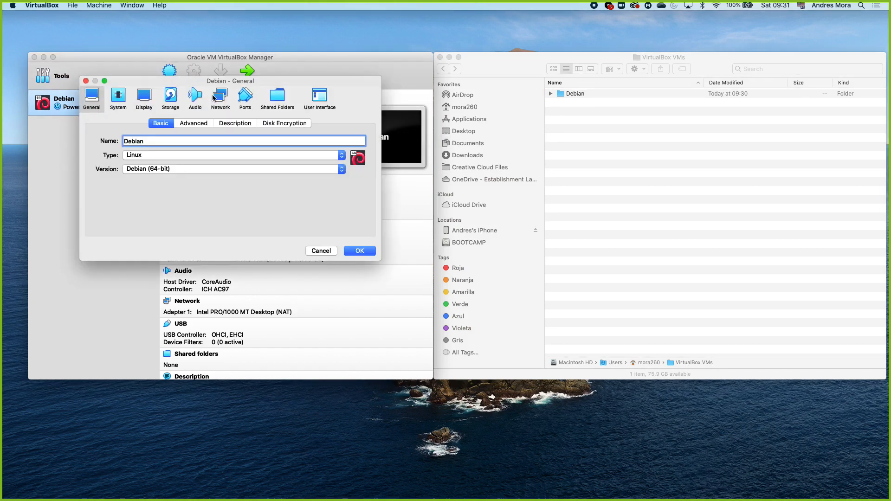
click(171, 95)
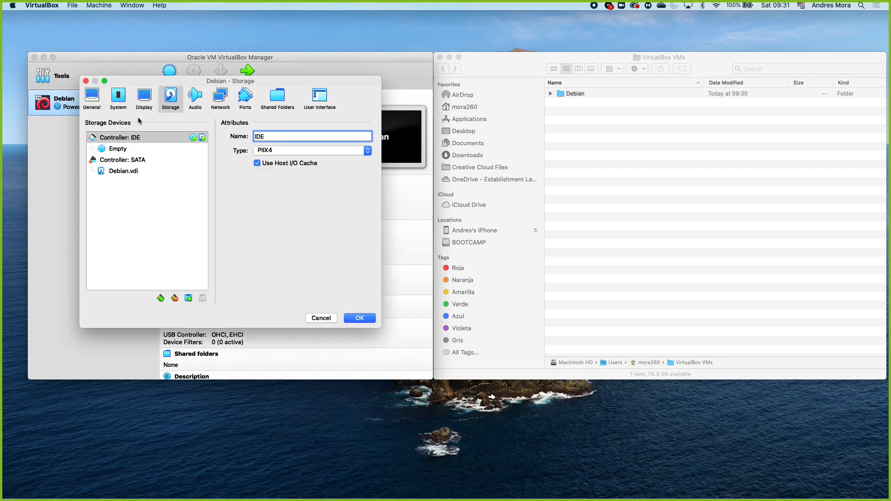
click(116, 149)
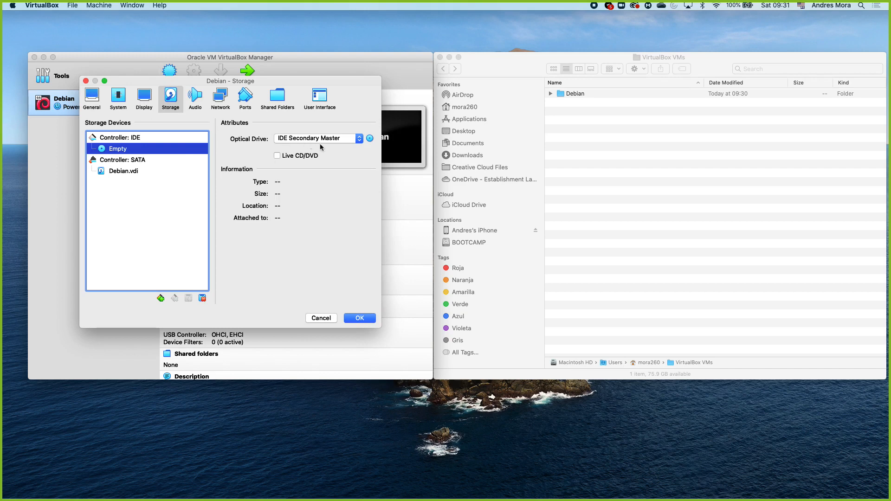
click(370, 139)
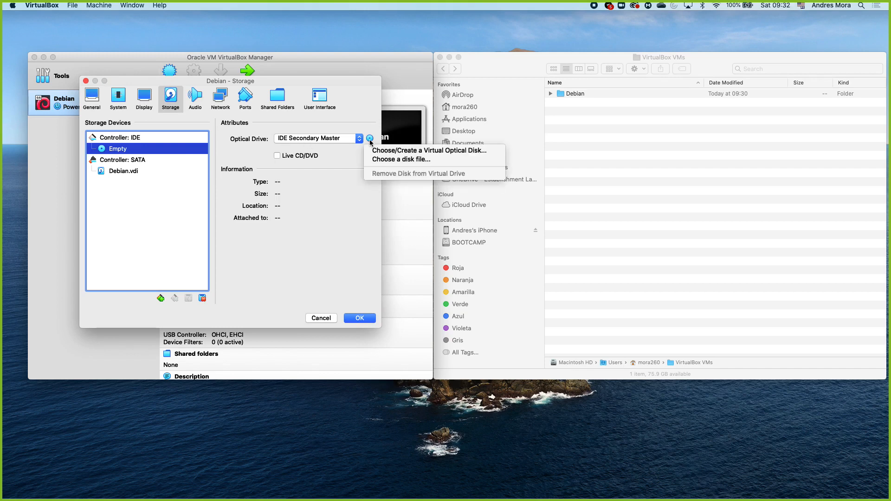
click(370, 138)
click(369, 138)
click(411, 160)
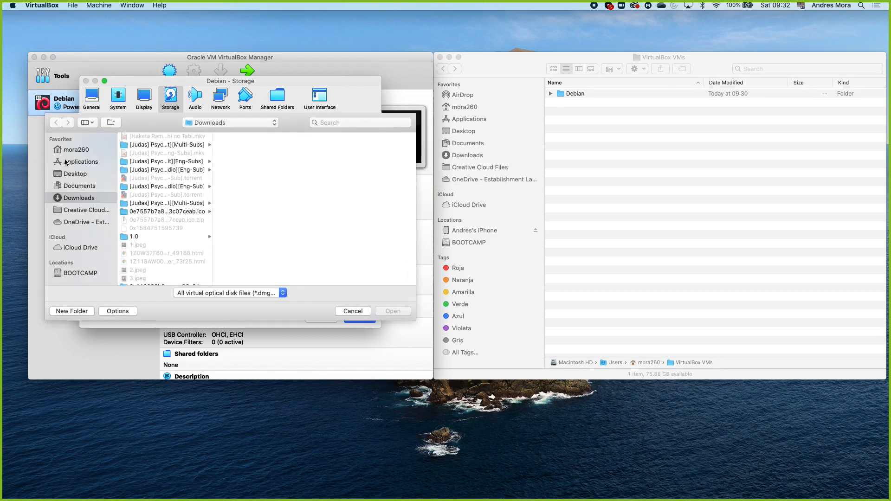
Step: Attach debian-10.3.0-amd64-netinst.iso from the ISOS folder on the Desktop to the optical drive and save the machine settings
click(78, 176)
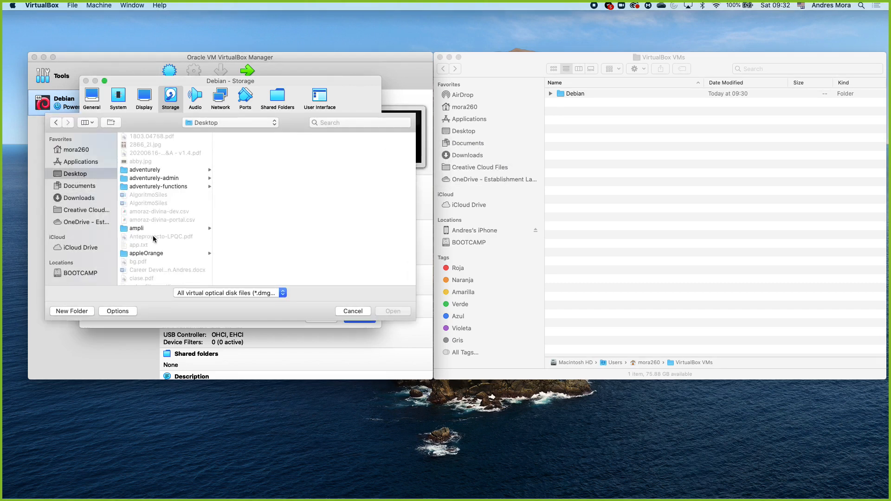
scroll(153, 239, down, 15)
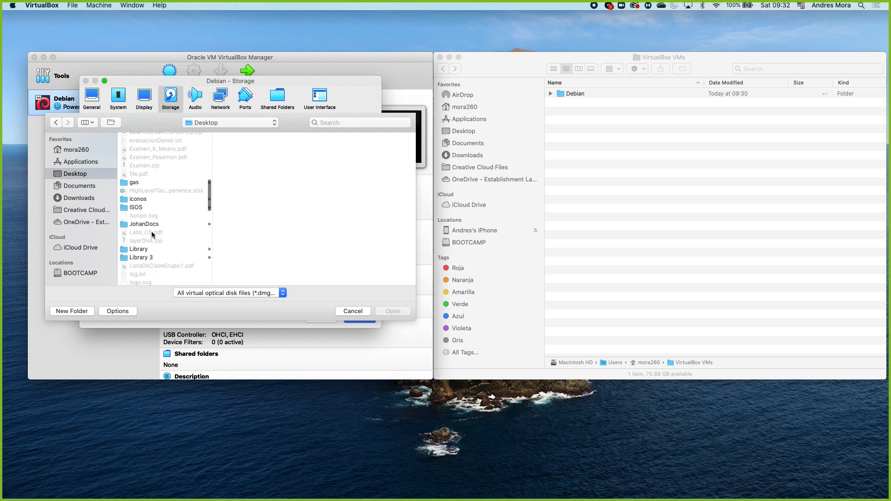
click(143, 208)
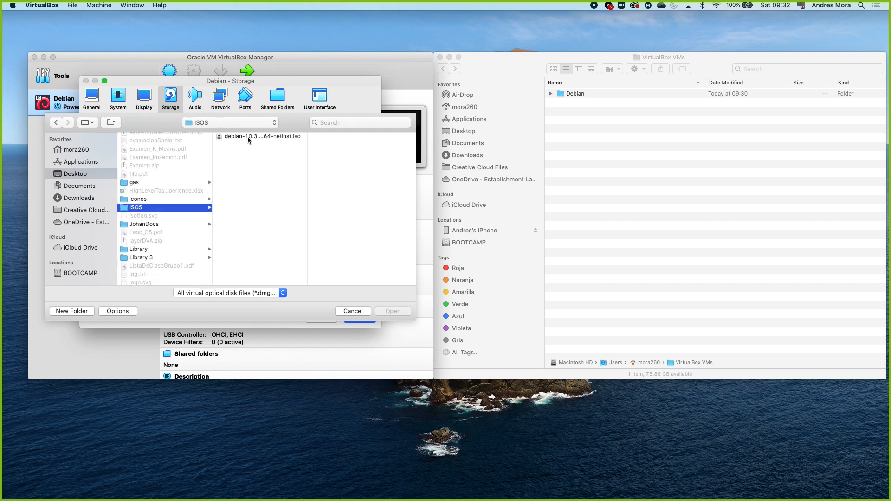
click(247, 136)
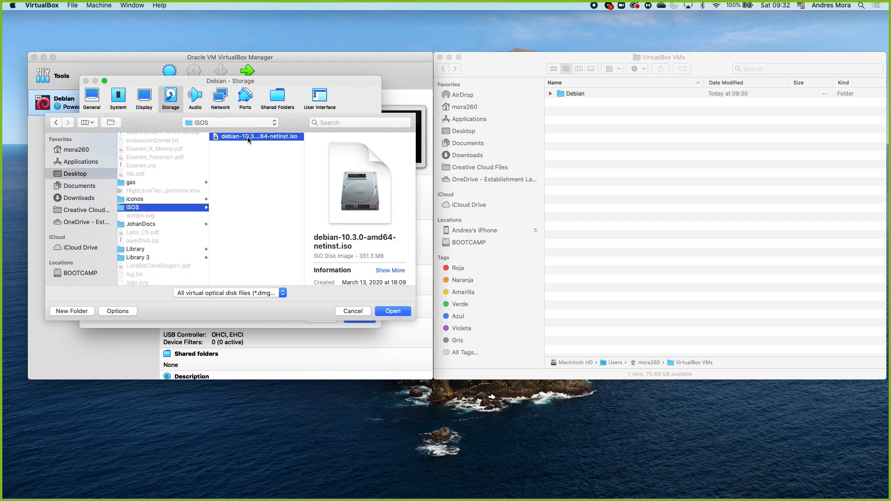
click(392, 311)
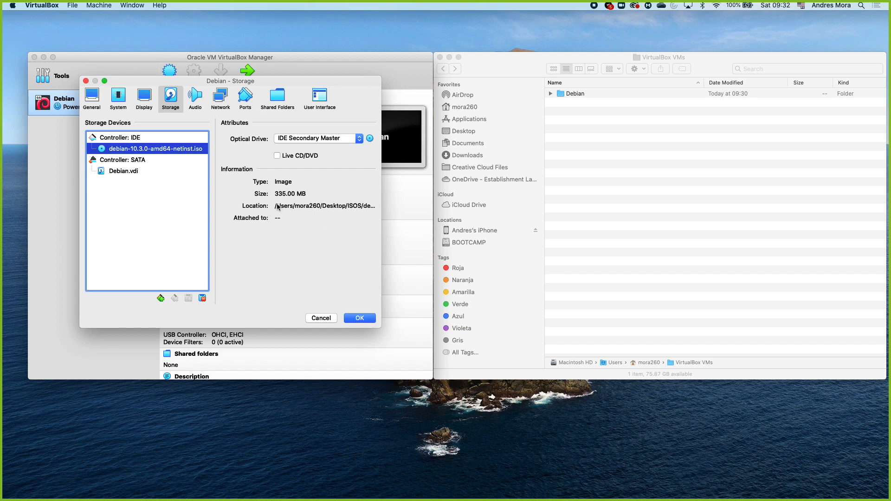
click(367, 318)
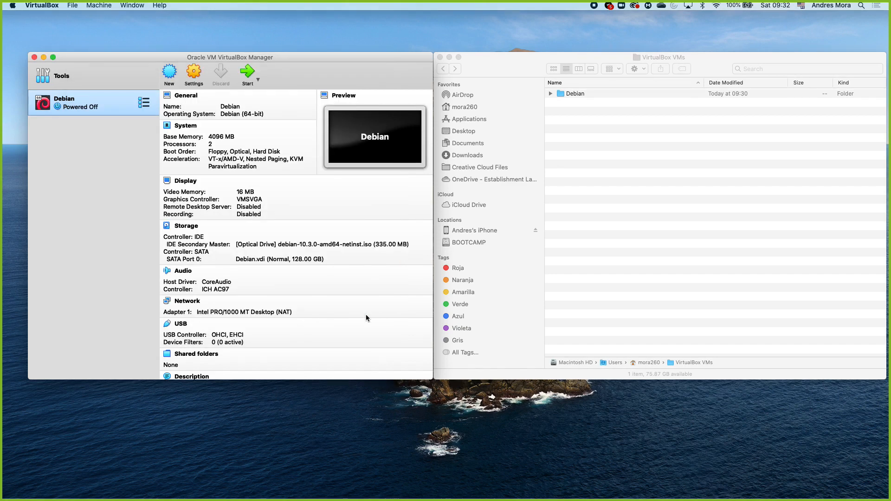
Step: Start the Debian virtual machine and move its startup disk window away from the VirtualBox Manager details
click(248, 71)
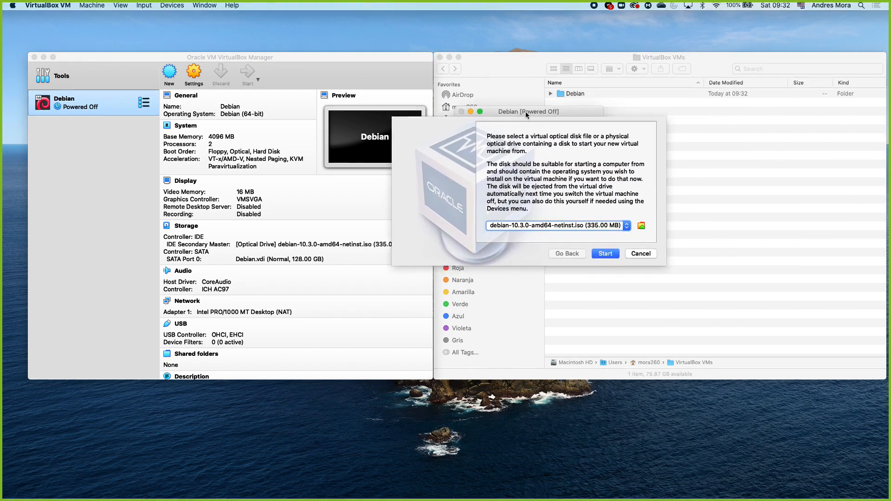
drag(359, 80, 603, 69)
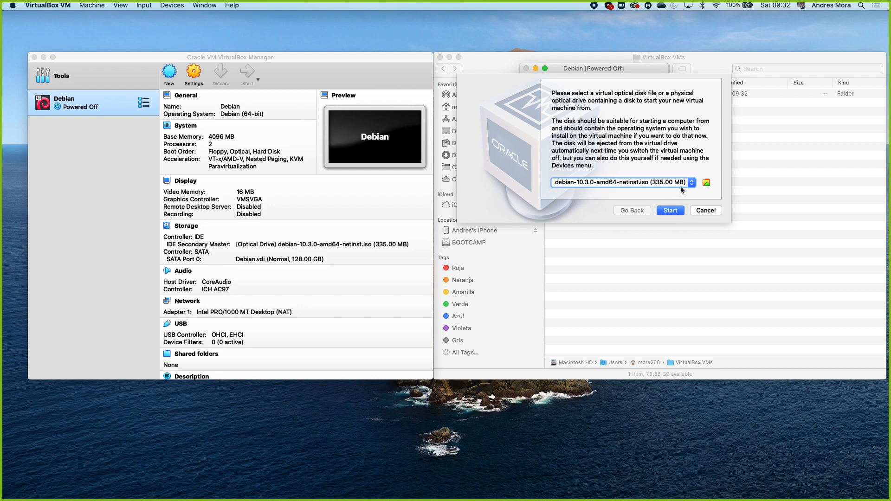
click(706, 183)
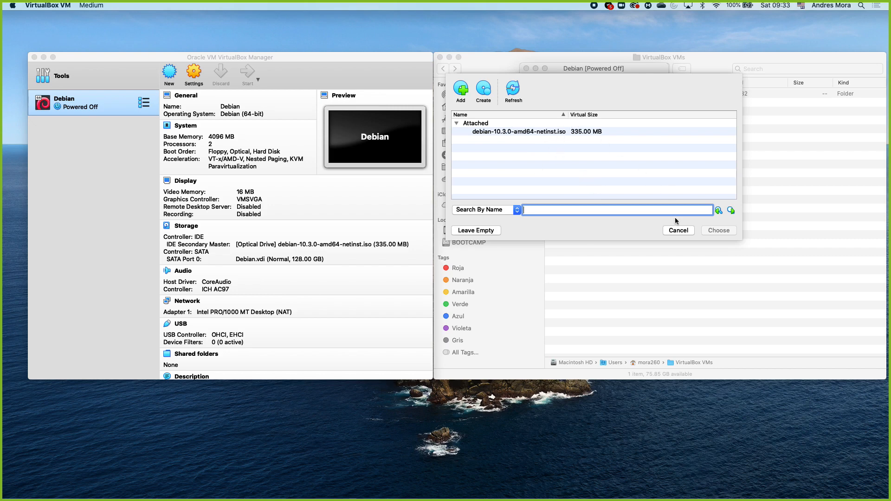
click(674, 232)
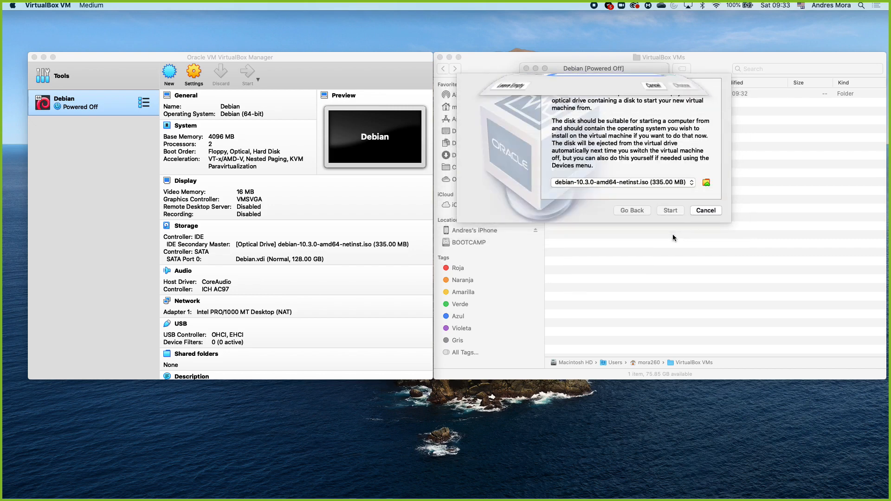
click(651, 181)
click(653, 156)
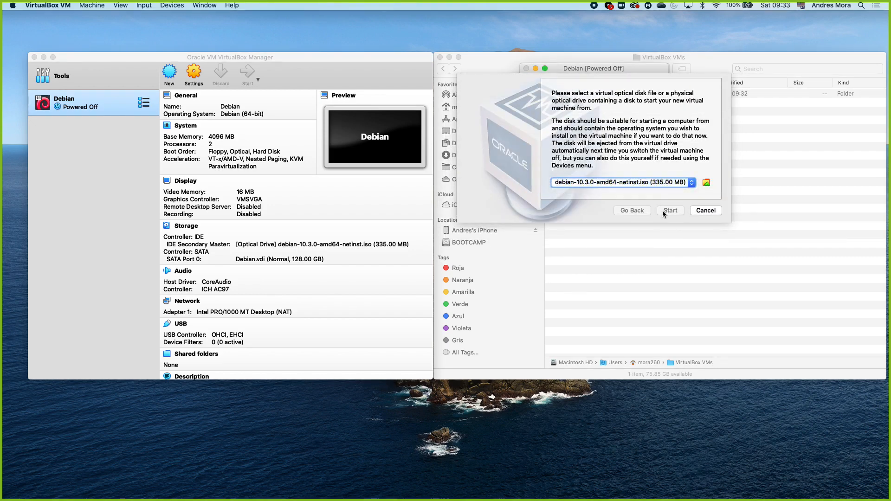
drag(611, 66, 554, 66)
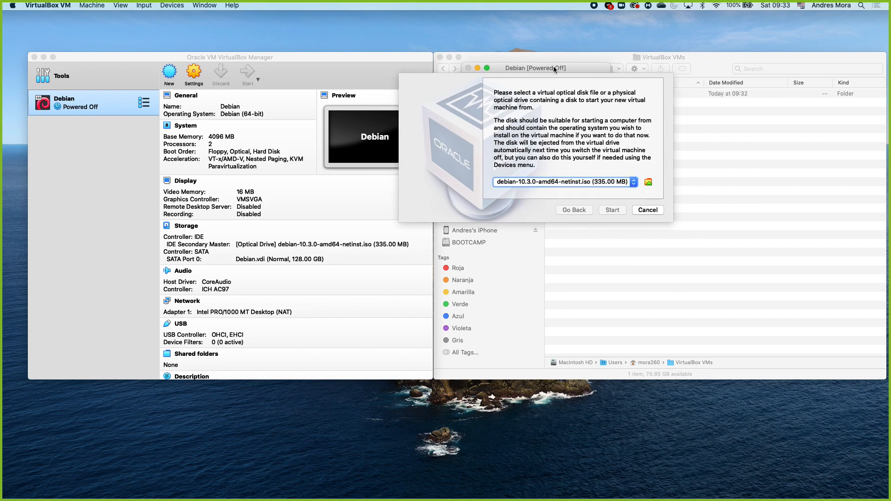
click(547, 184)
click(548, 184)
Step: Choose the attached debian-10.3.0-amd64-netinst.iso as the startup disk and dismiss the startup disk prompt
click(648, 182)
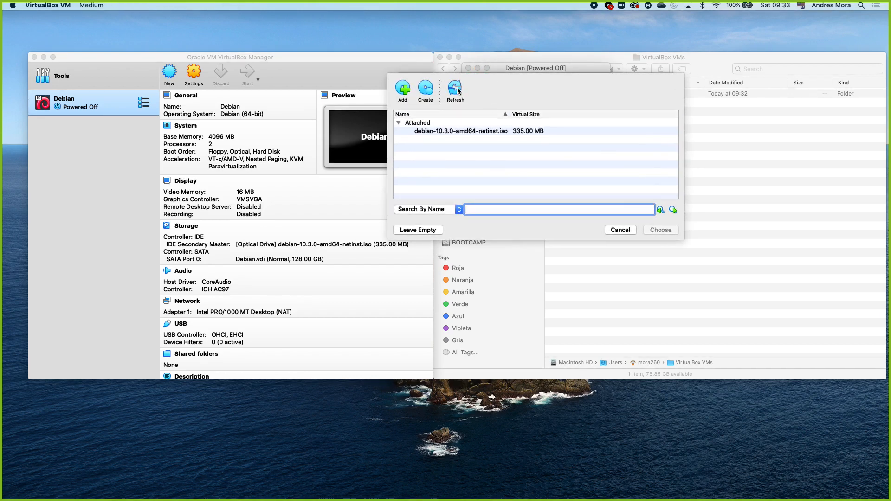
click(440, 123)
click(438, 131)
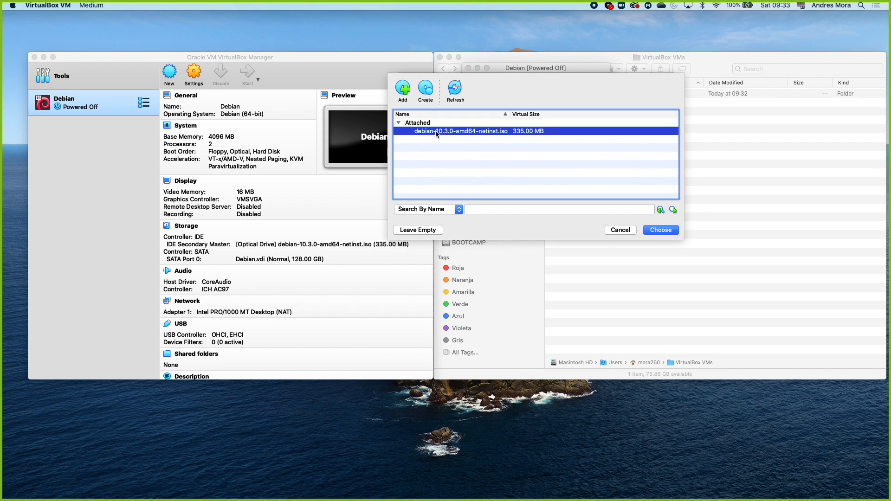
click(666, 231)
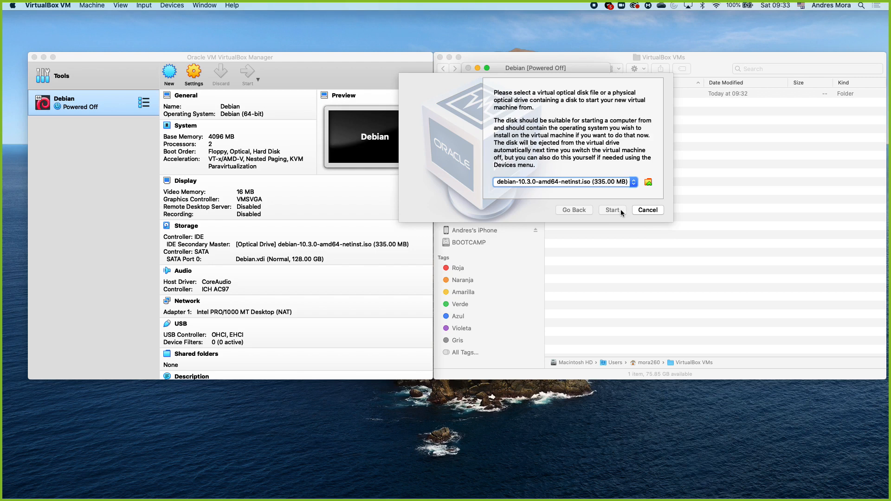
click(647, 211)
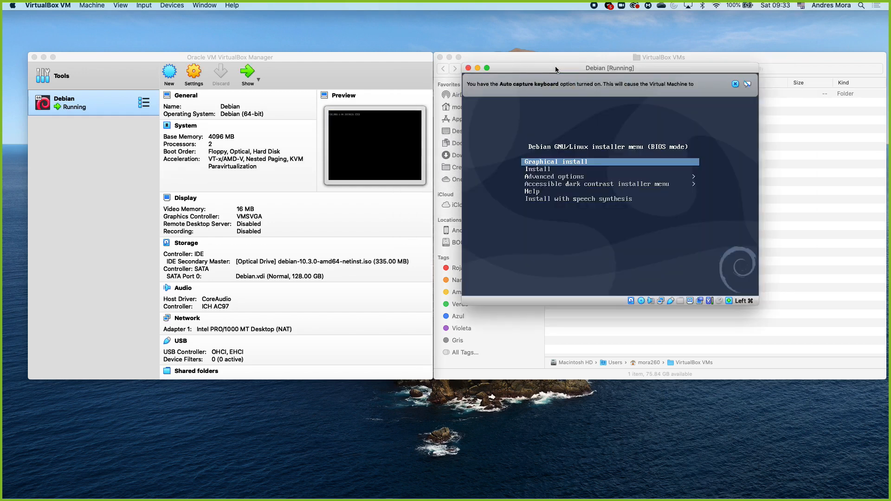
Step: Dismiss the auto capture keyboard notice and move the running Debian window slightly upward
click(737, 84)
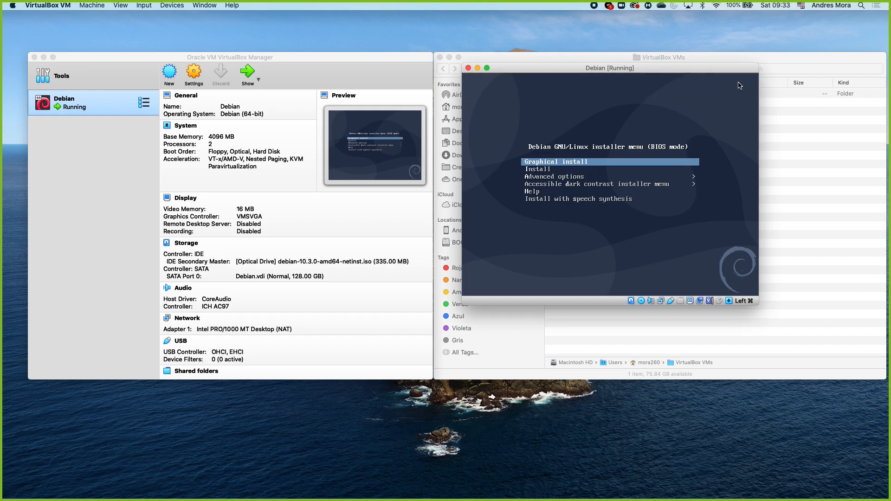
drag(682, 58, 702, 55)
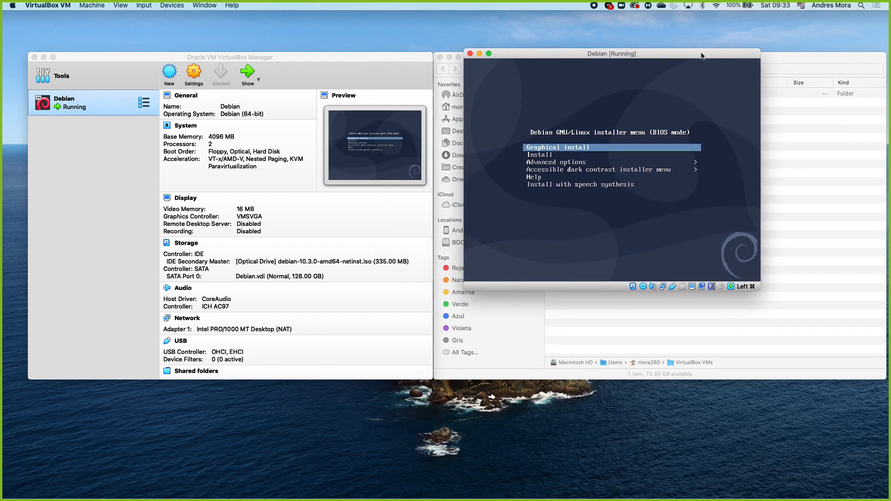
key(Down)
key(Down)
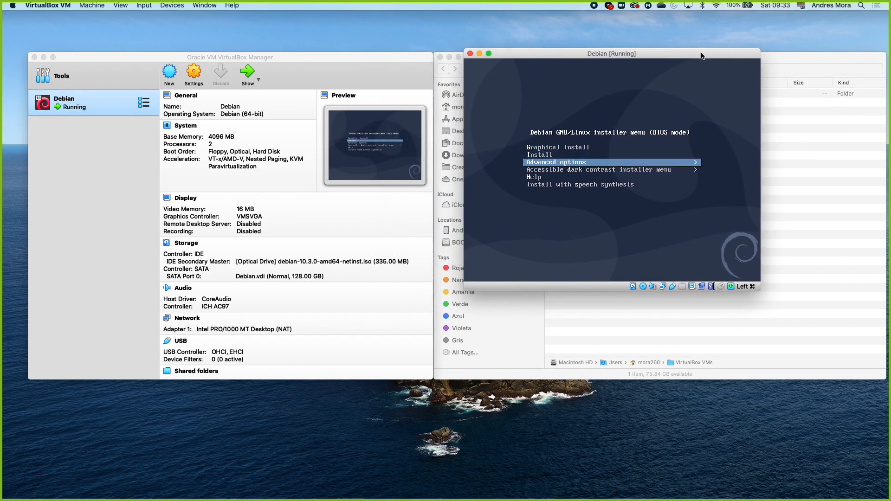
key(Up)
key(Up)
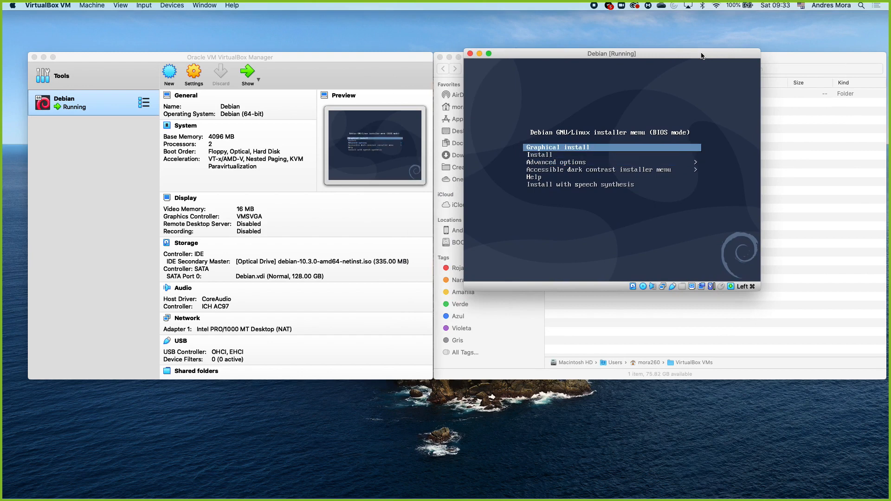
key(Down)
key(Up)
key(Down)
key(Up)
Step: Move and enlarge the Debian machine window, and launch Graphical install from the Debian installer menu
drag(702, 56, 398, 33)
drag(457, 268, 714, 400)
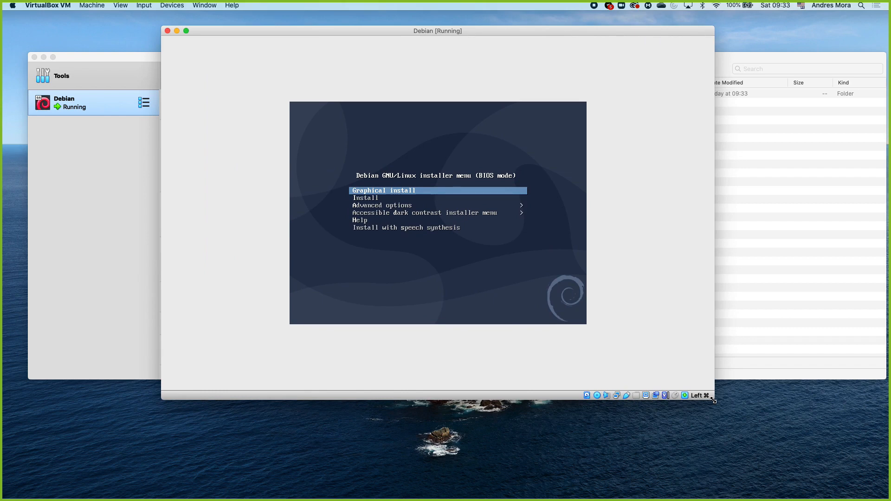
key(Down)
key(Up)
key(Return)
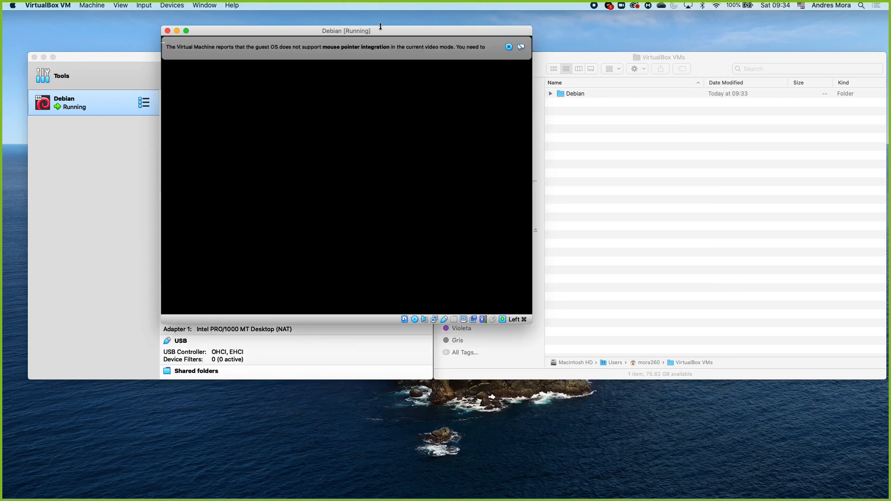
Step: Dismiss the mouse pointer integration notice and choose English as the installation language
click(508, 46)
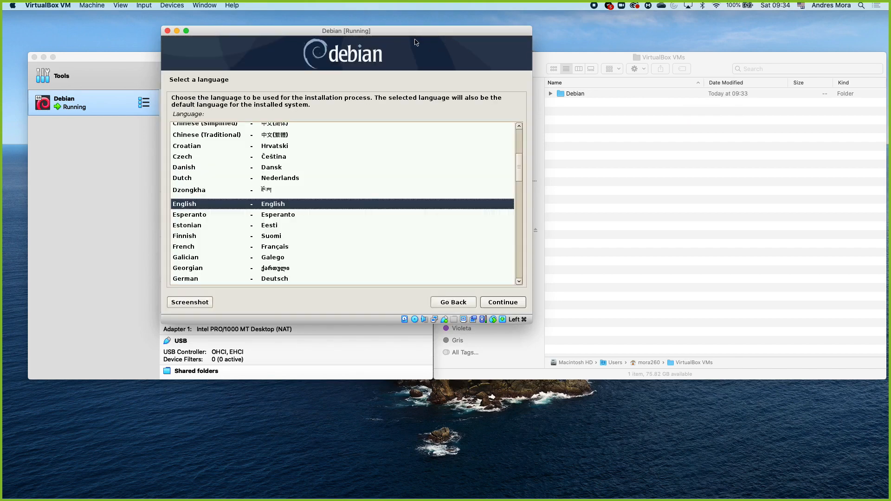
drag(411, 32, 695, 59)
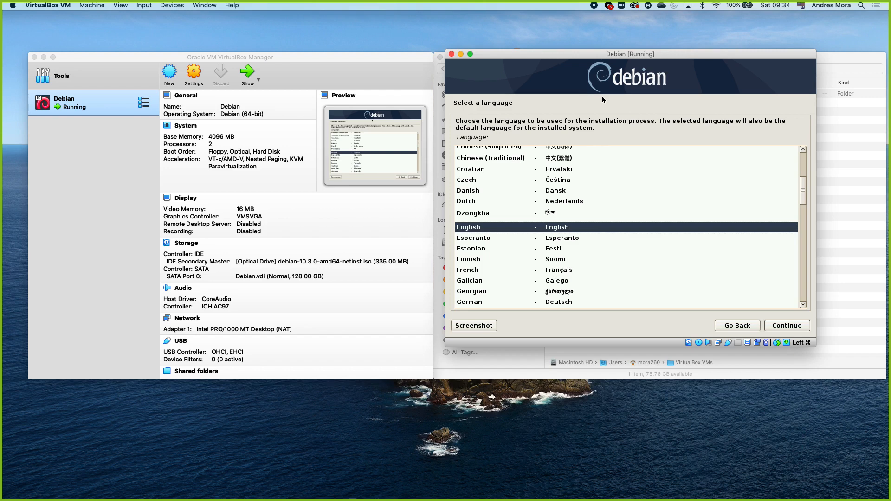
click(564, 228)
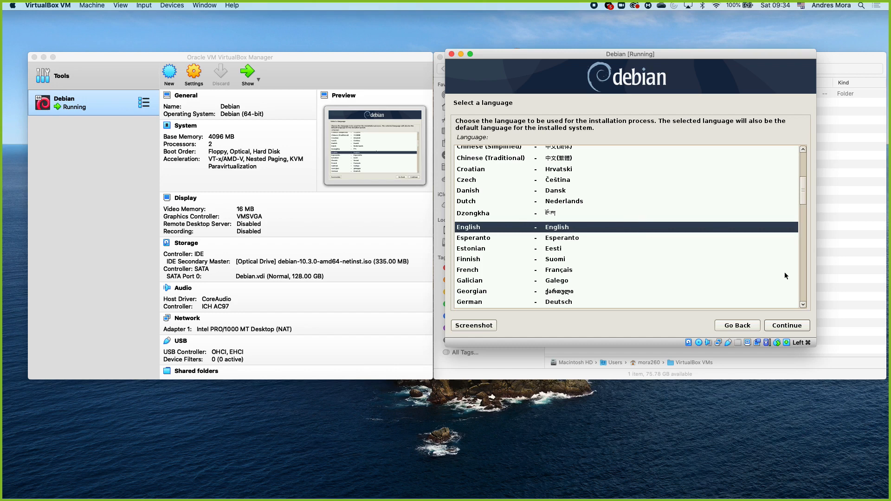
click(794, 328)
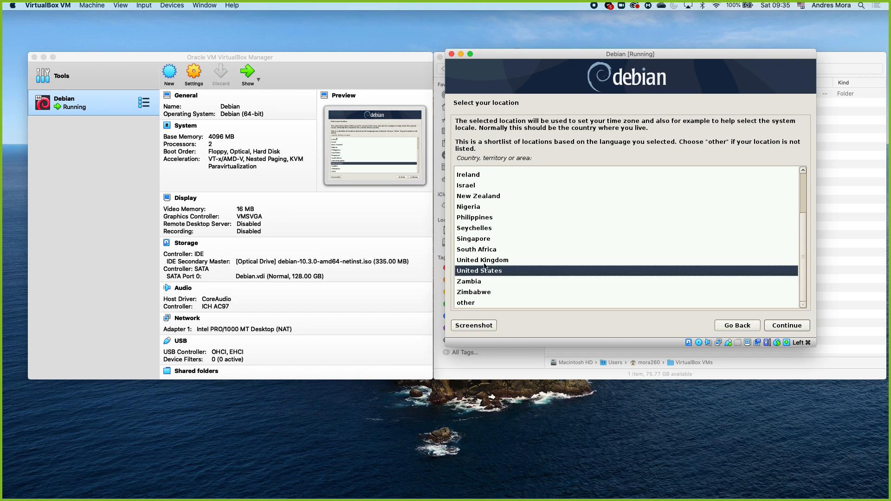
Step: Set the installation location to Costa Rica, choosing other and the Central America region
click(469, 305)
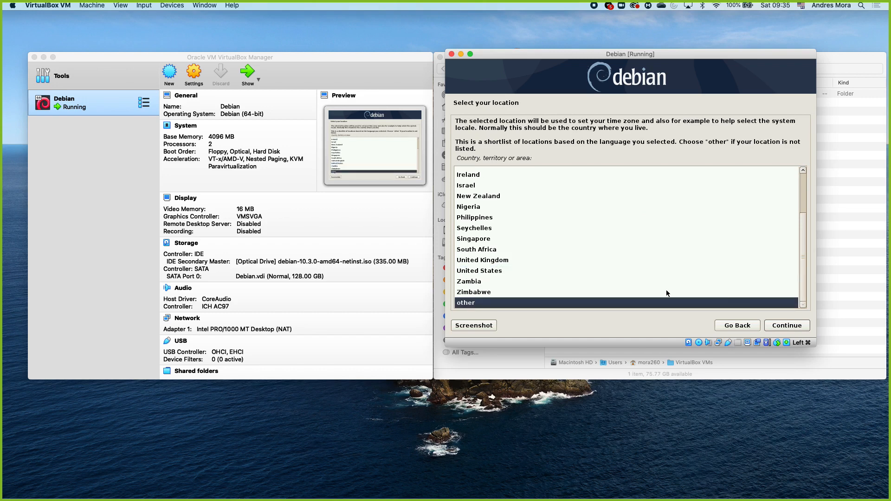
click(787, 325)
click(536, 220)
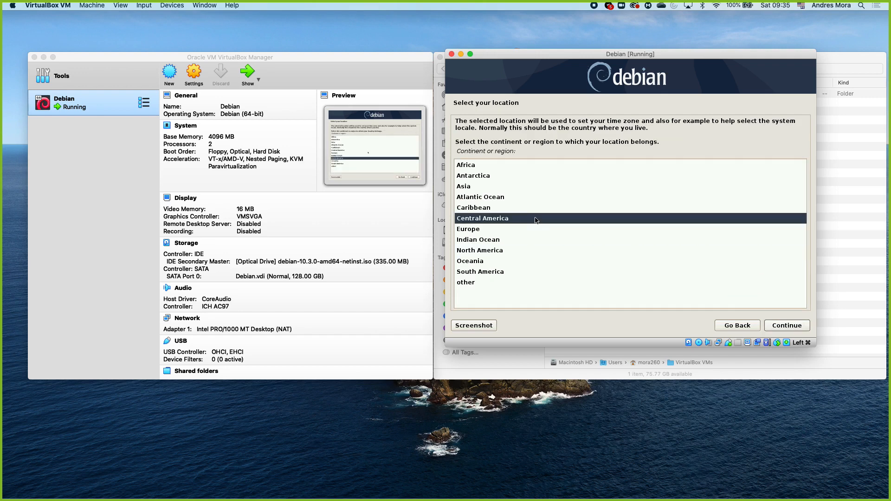
click(775, 323)
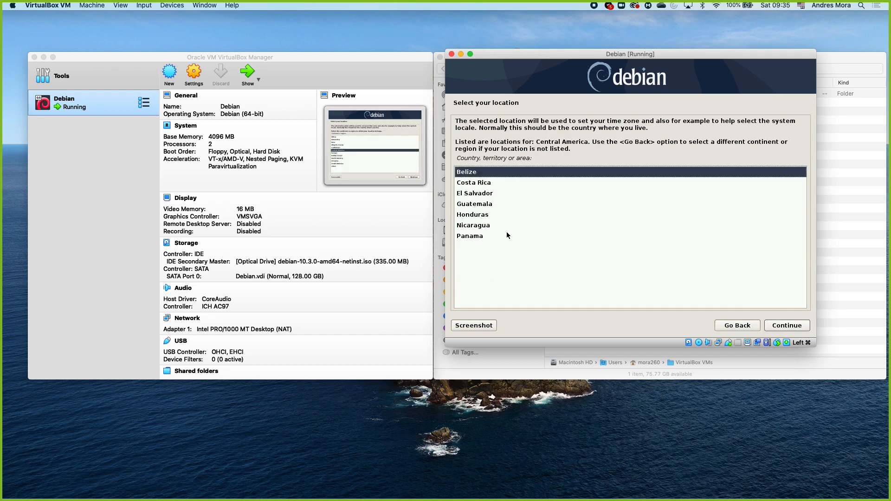
click(490, 182)
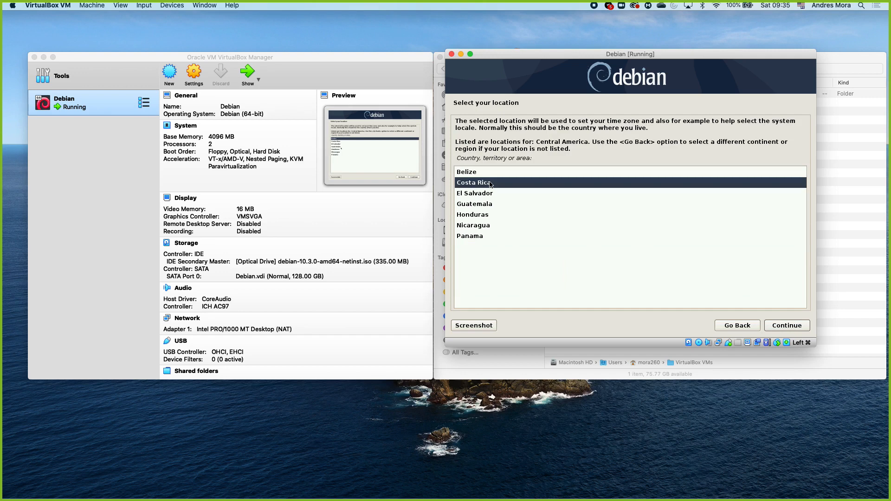
click(792, 326)
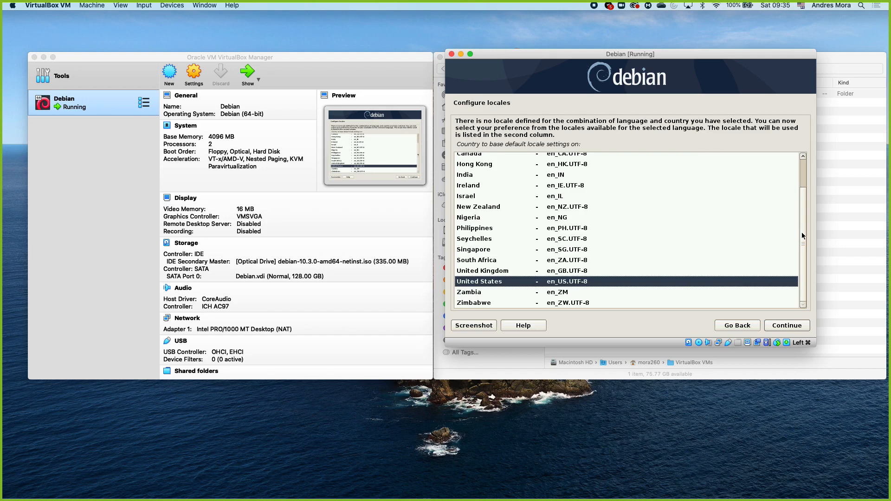
Step: Accept the United States locale (en_US.UTF-8) and the American English keymap
scroll(801, 232, up, 3)
scroll(805, 209, up, 1)
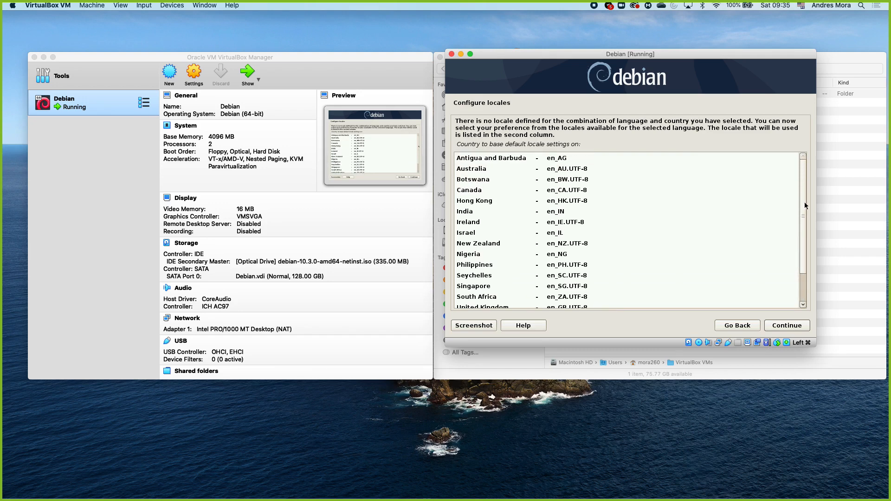
scroll(804, 206, down, 4)
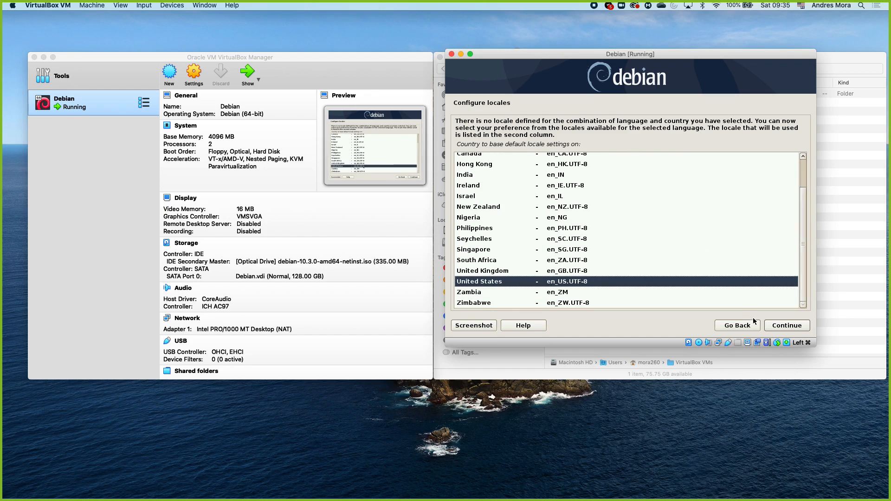
click(791, 327)
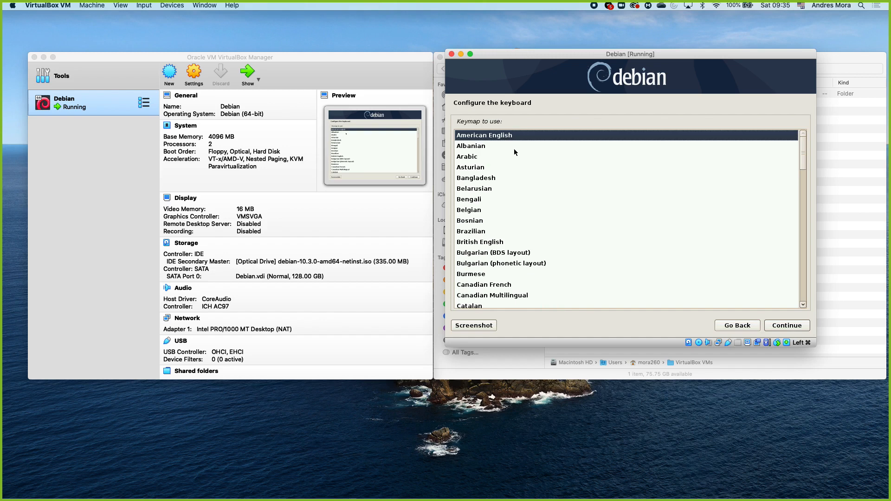
click(785, 326)
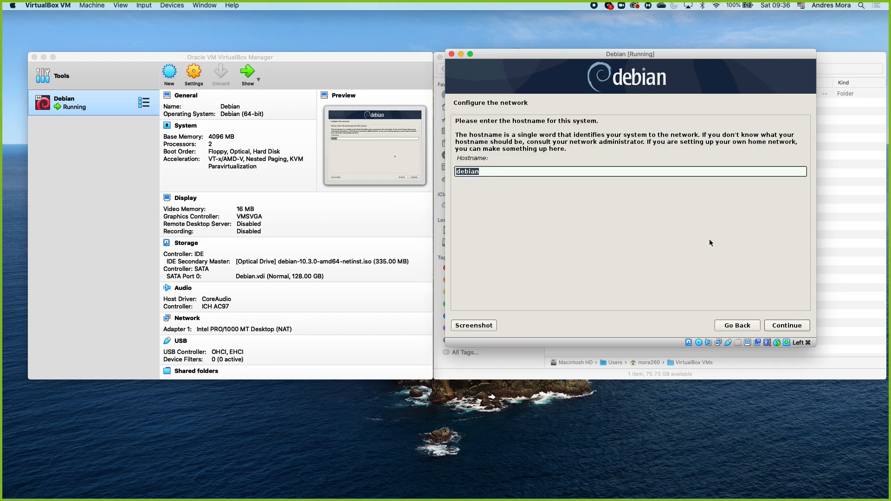
Step: Set the system's hostname to jarvis and continue to the domain name page
drag(548, 170, 493, 165)
double_click(471, 157)
drag(517, 136, 547, 136)
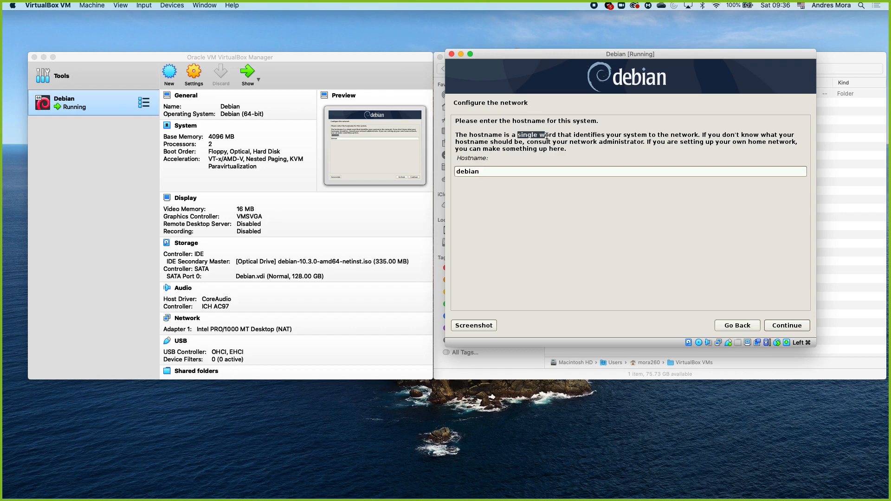
click(552, 136)
drag(513, 171, 461, 162)
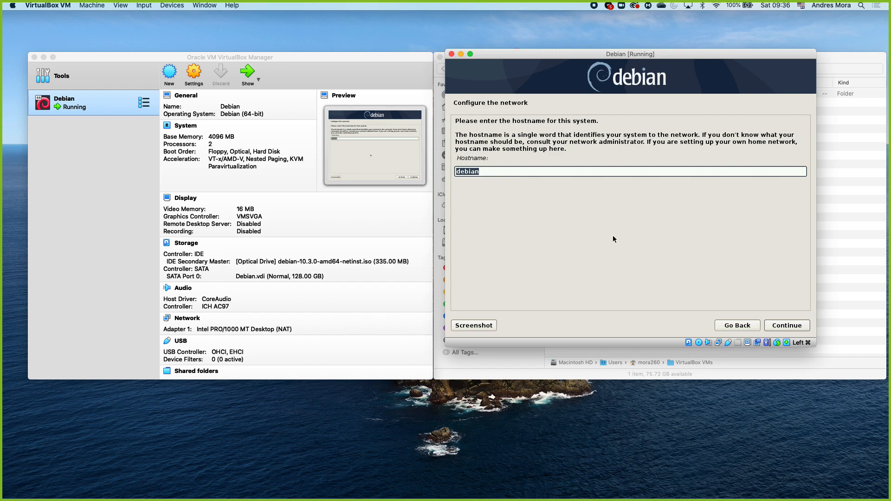
text(jarvis)
click(781, 327)
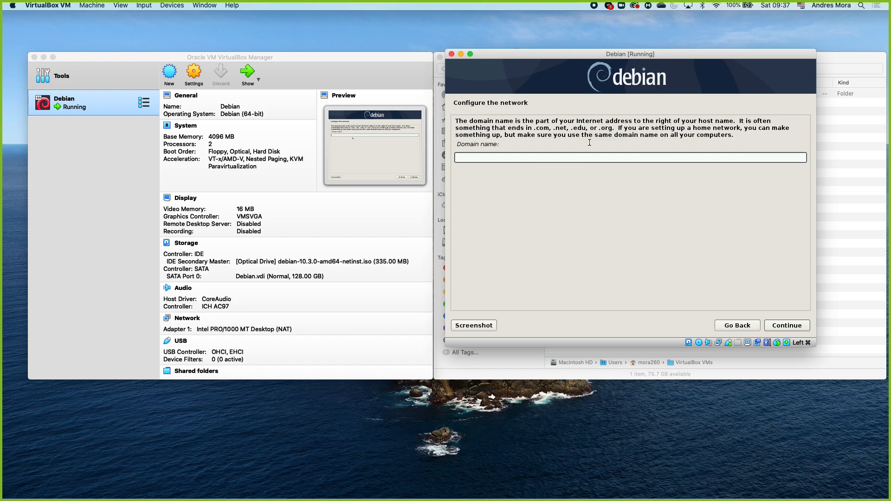
Step: Leave the domain name blank in the network configuration and continue to the user and password setup
drag(617, 129, 735, 138)
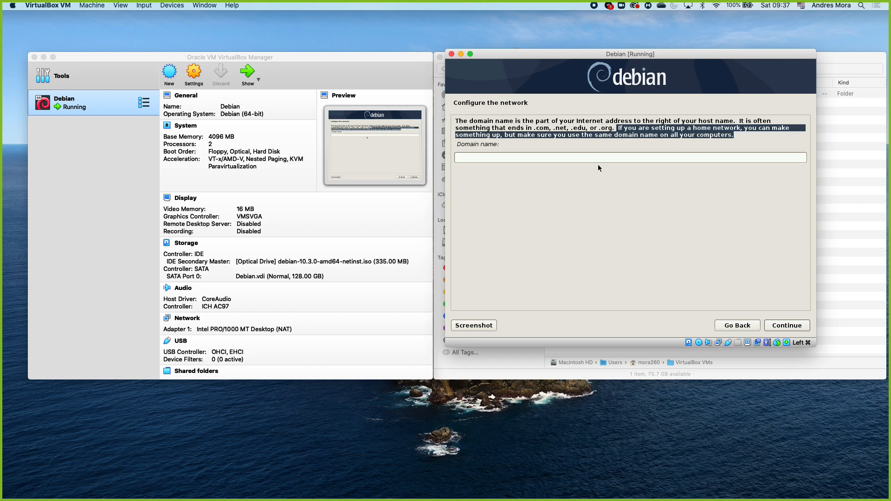
click(571, 139)
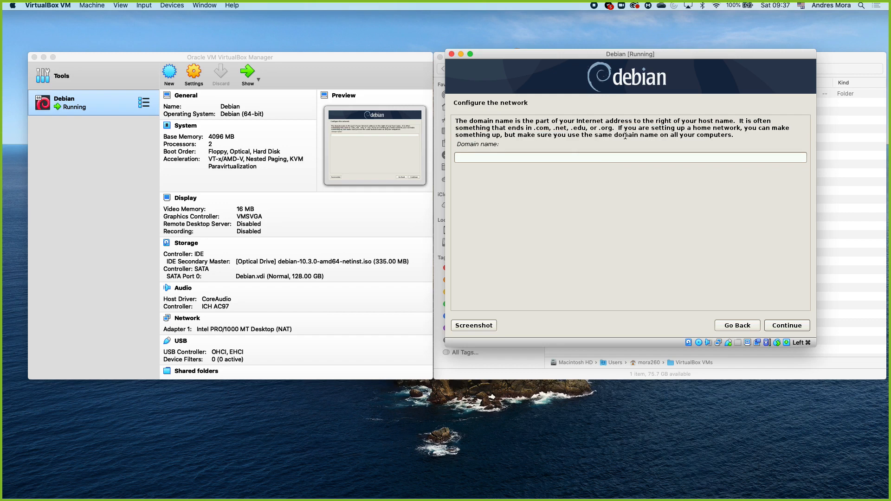
click(605, 158)
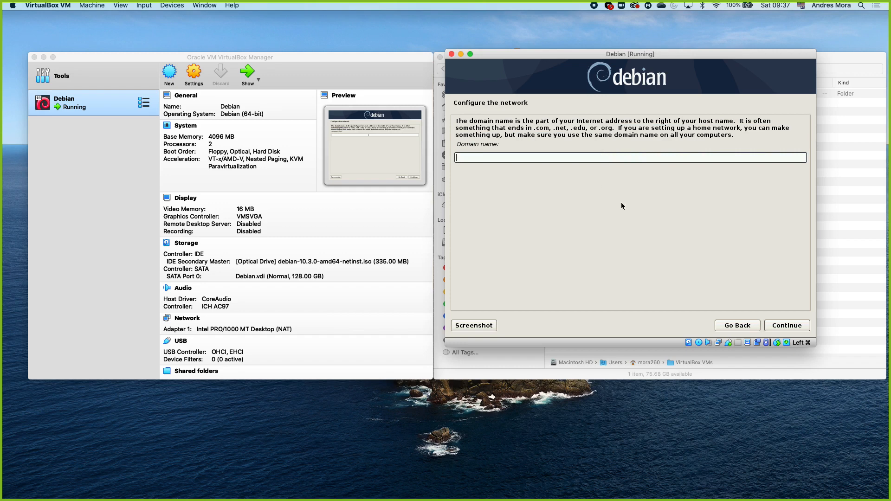
click(782, 325)
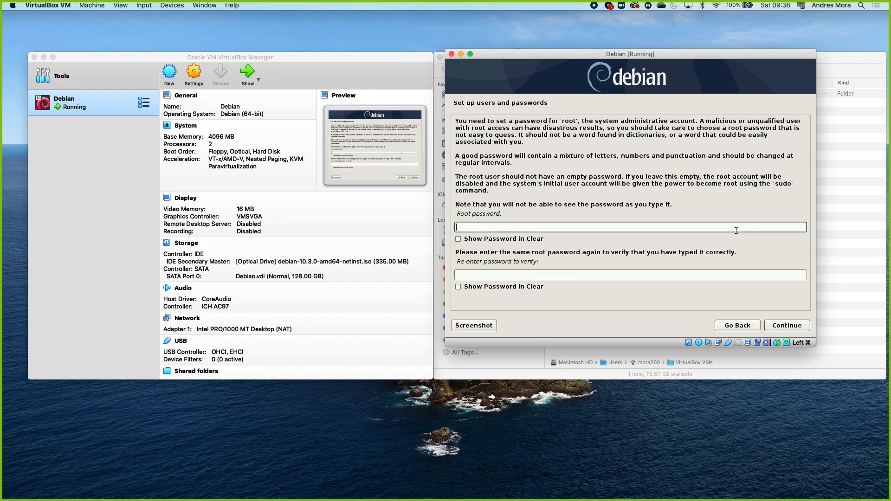
Step: Enter the root password, repeat it for verification and continue to the new user account setup
text(aaaa)
click(563, 275)
text(a)
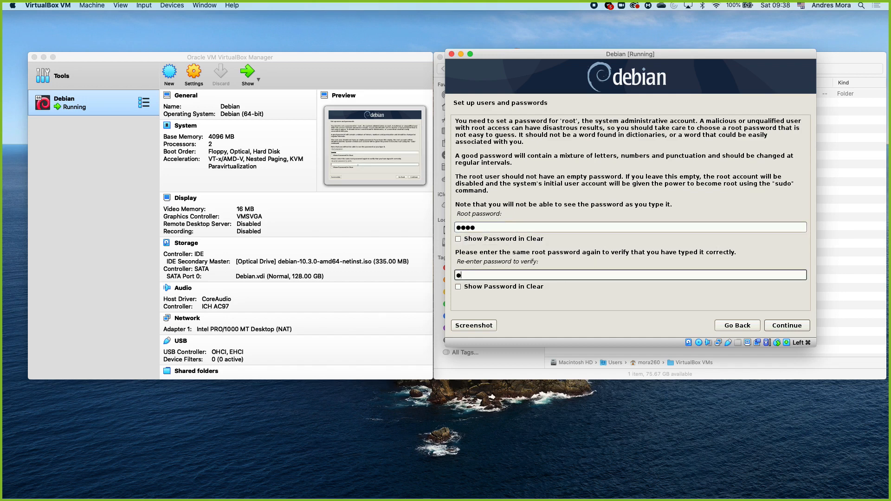
text(aaa)
click(779, 327)
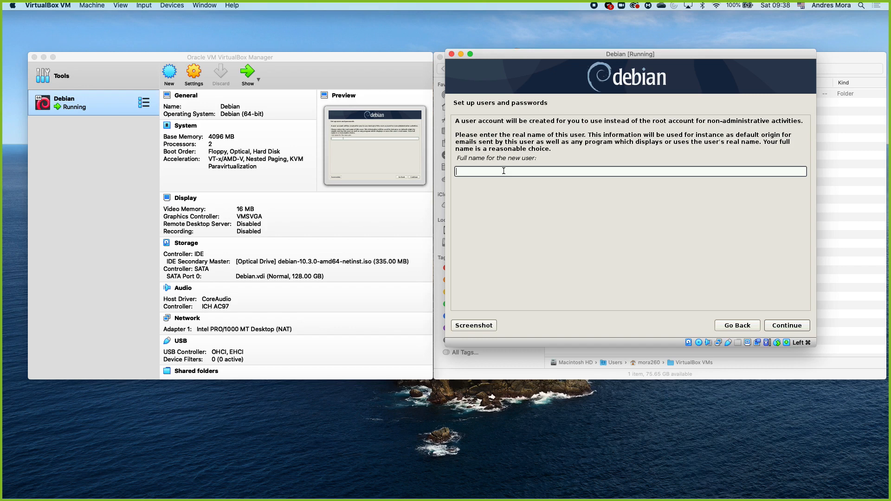
Step: Enter the new user's full name and replace the suggested account username with the user's own
text(Andres Mora)
click(784, 324)
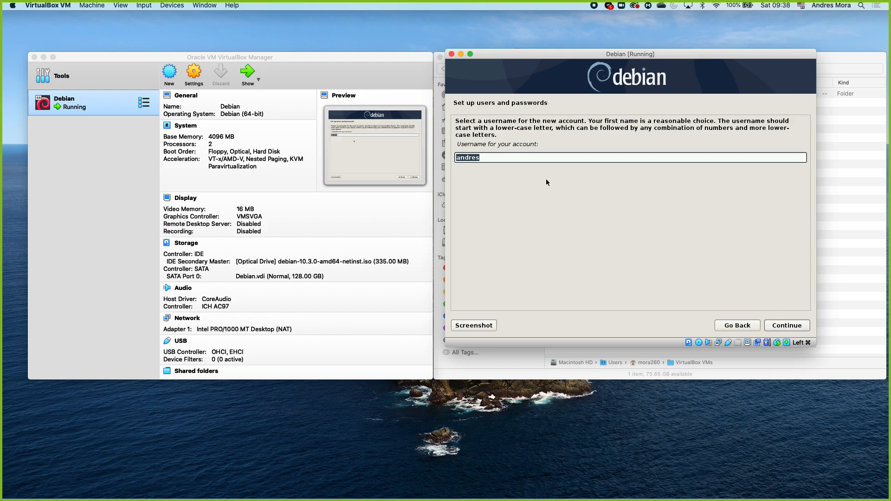
key(BackSpace)
text(mora260)
click(784, 325)
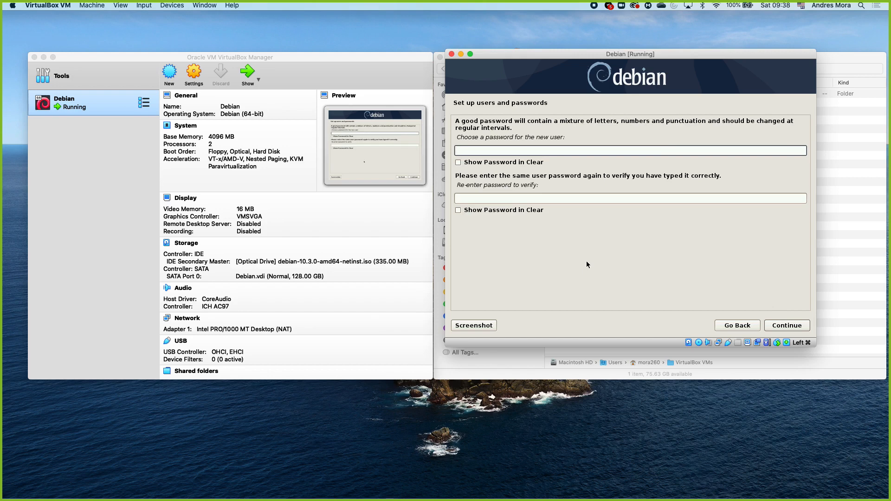
Step: Enter the new user's account password, repeat it for verification and continue to disk partitioning
text(*******)
key(Tab)
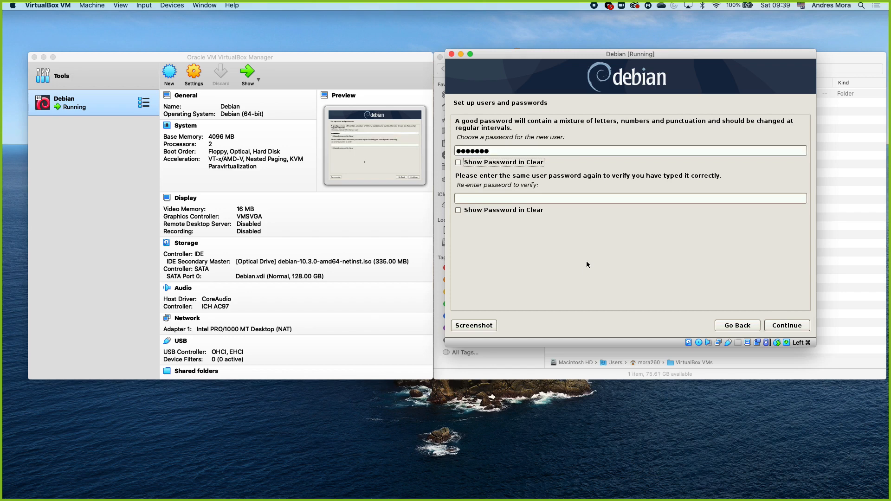
key(Tab)
text(*******)
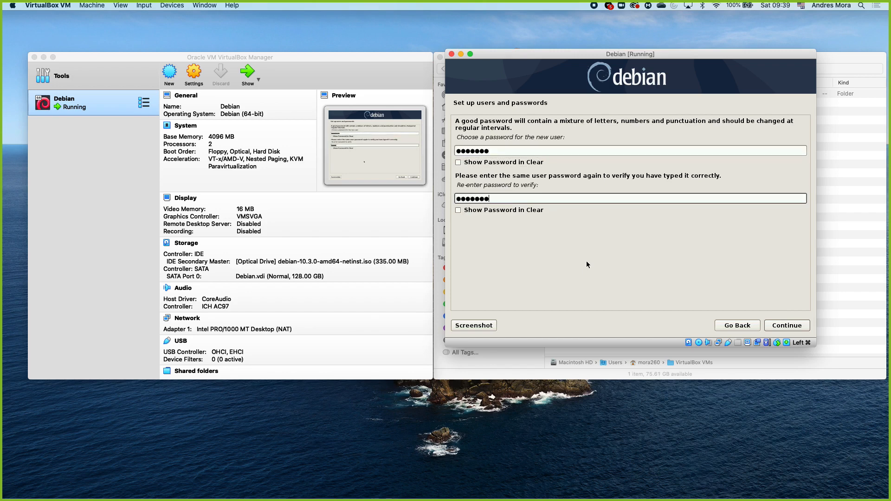
click(789, 325)
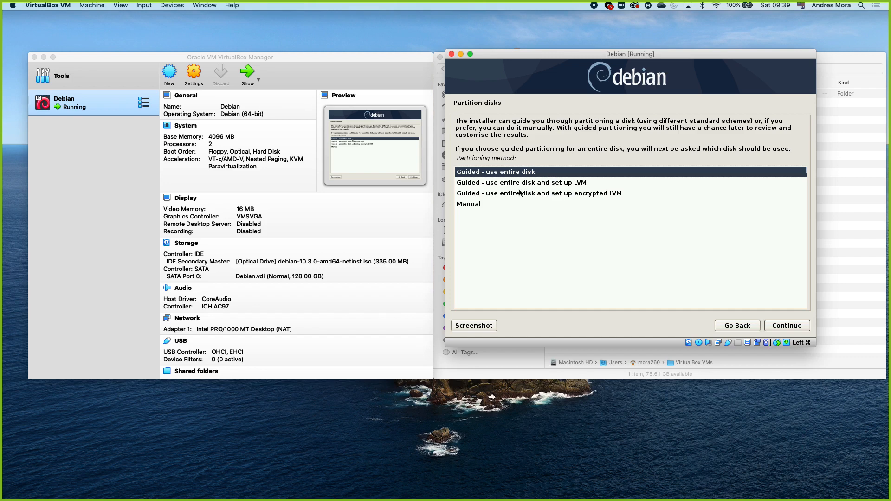
Step: Choose guided partitioning of the entire sda VBOX HARDDISK with all files in one partition
click(489, 207)
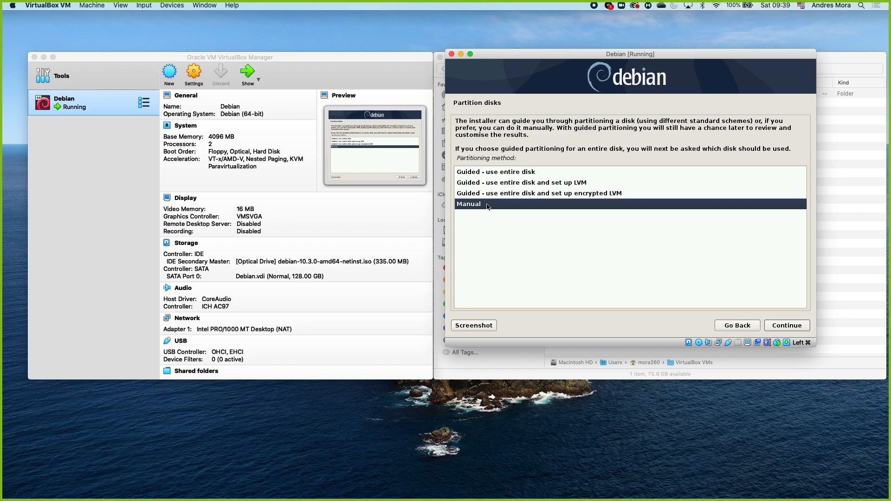
click(503, 173)
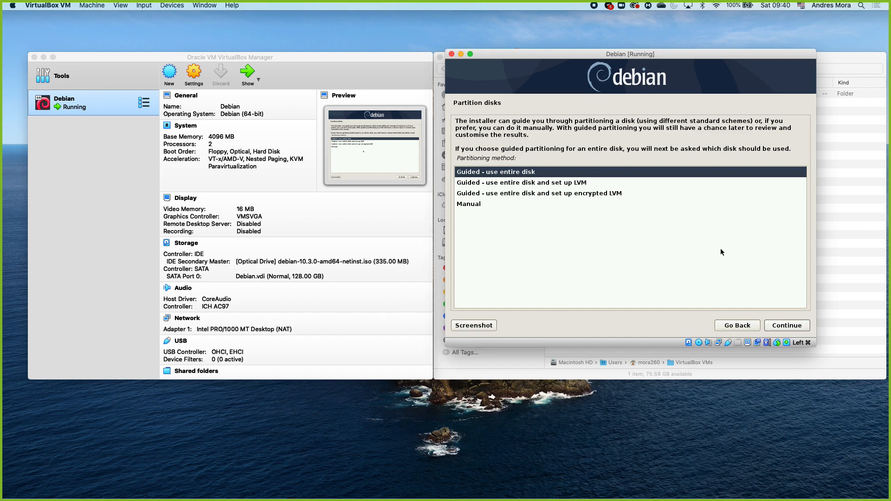
click(779, 327)
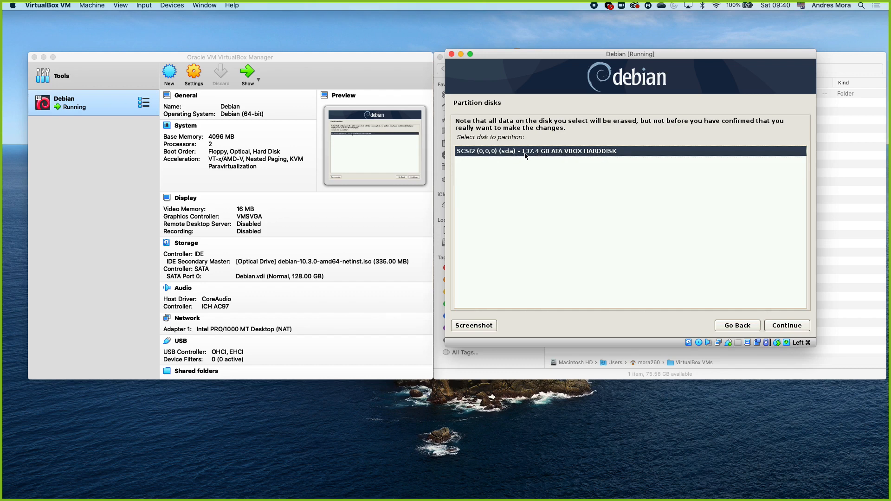
click(787, 327)
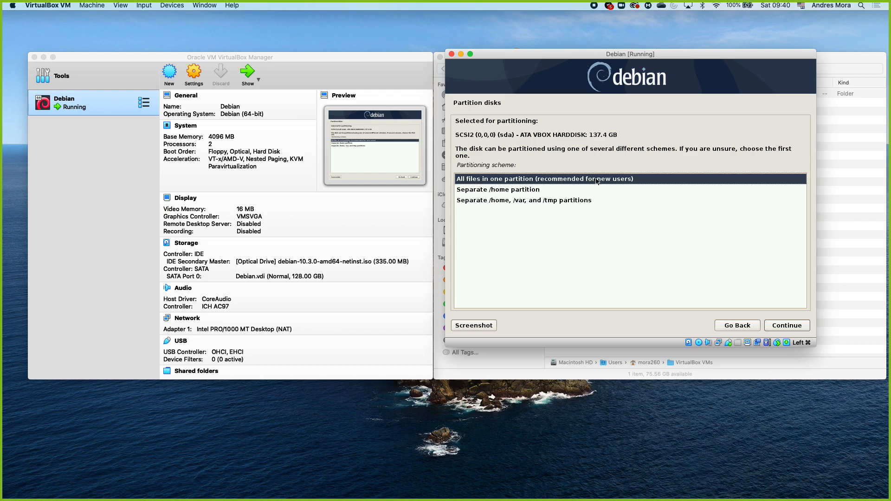
click(517, 193)
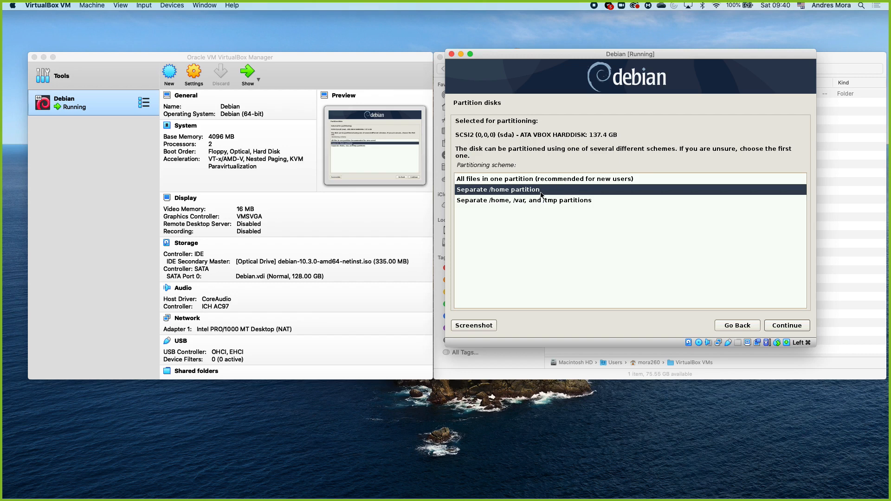
click(551, 182)
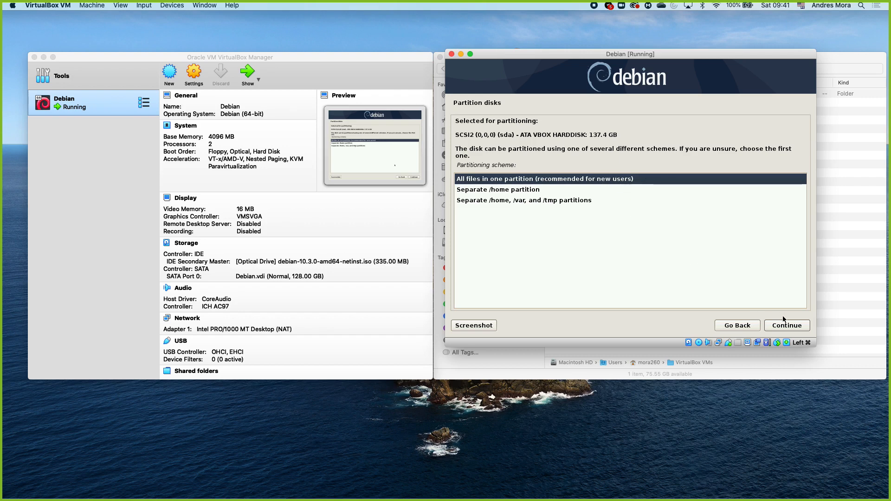
click(785, 328)
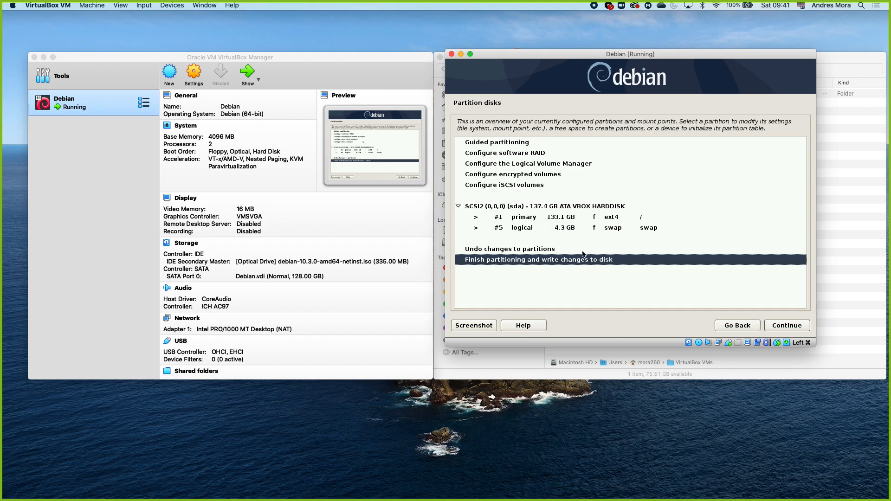
Step: Finish partitioning and agree to write the partition changes to the disk
click(495, 264)
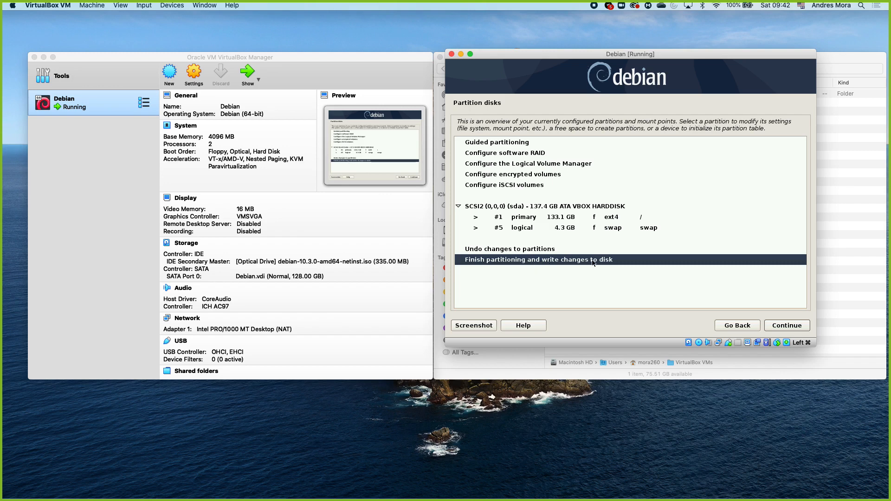
click(784, 325)
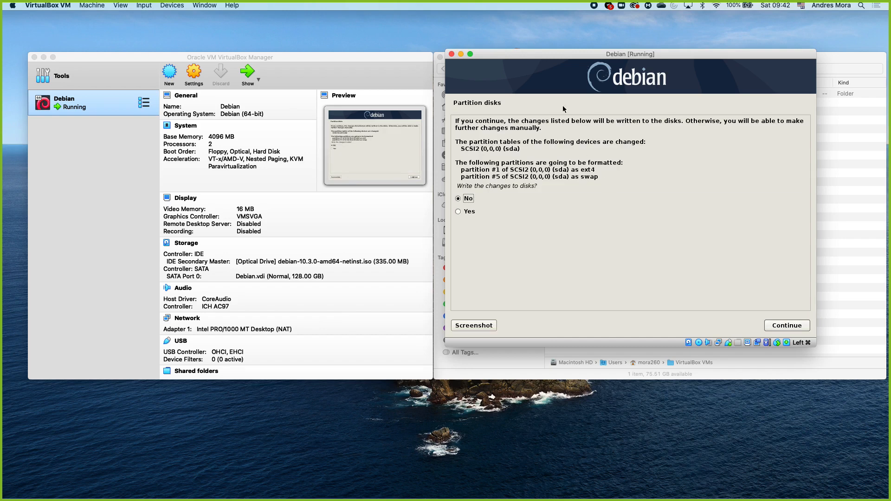
click(477, 211)
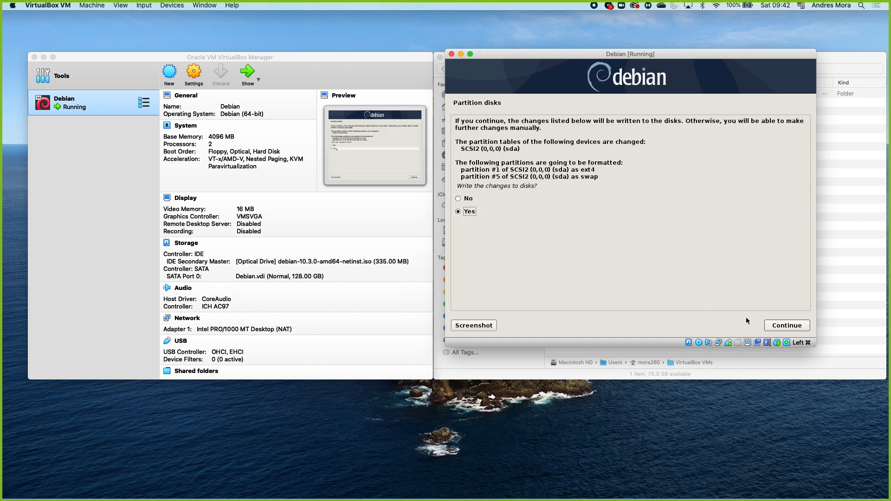
click(782, 326)
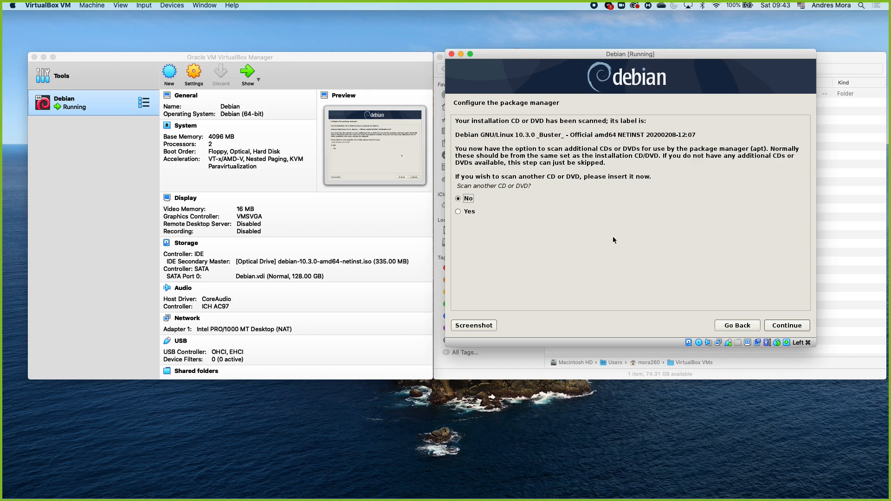
Step: Configure the package manager with Costa Rica's mirrors.ucr.ac.cr mirror, no extra discs and no proxy, and decline the package usage survey
click(783, 323)
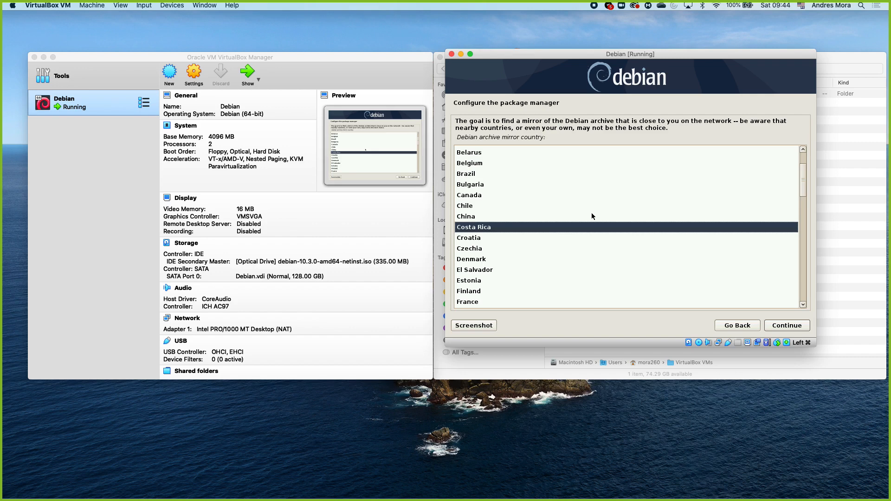
double_click(518, 227)
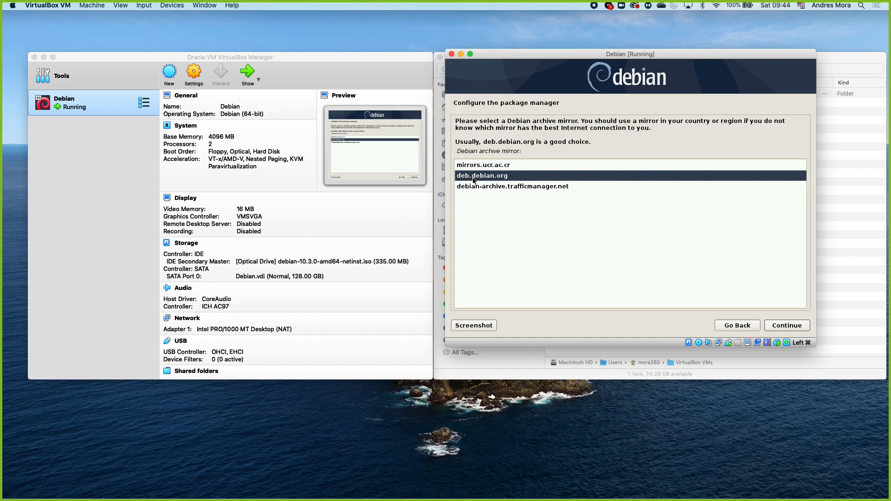
click(509, 166)
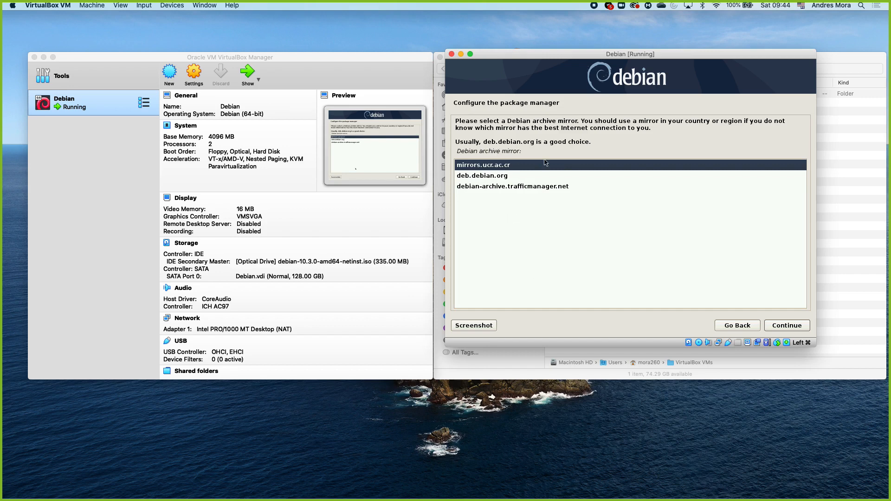
click(774, 325)
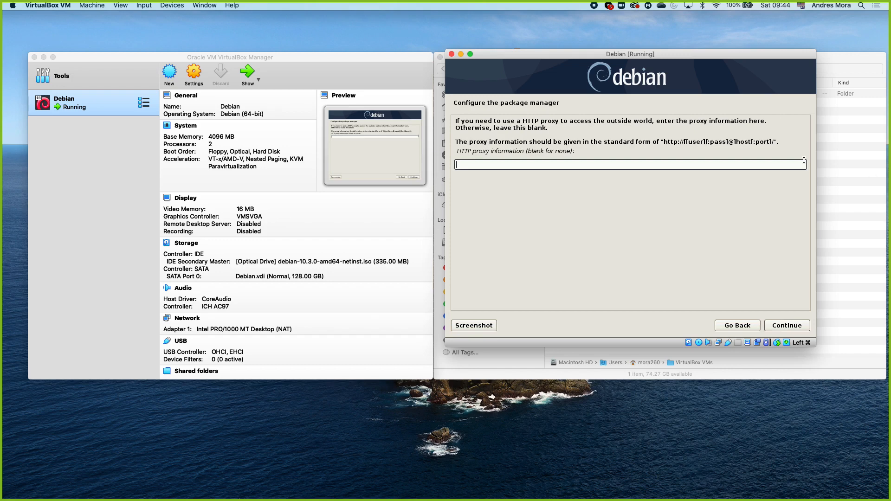
click(782, 325)
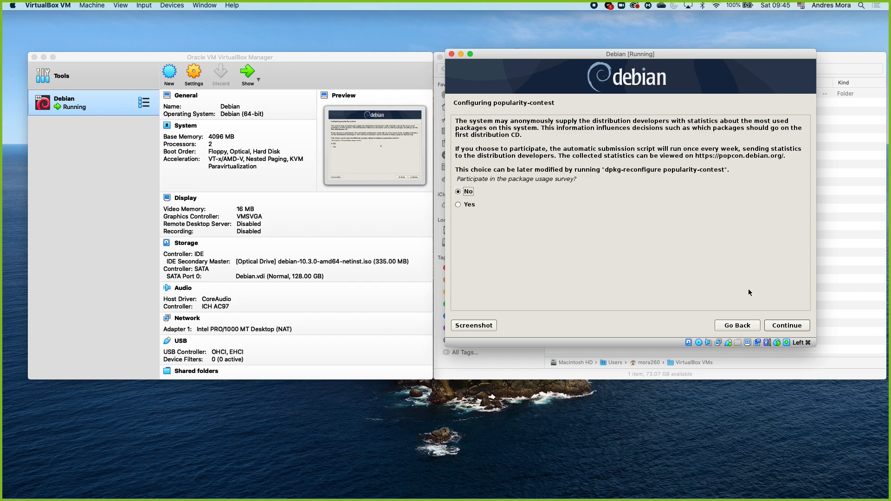
click(777, 324)
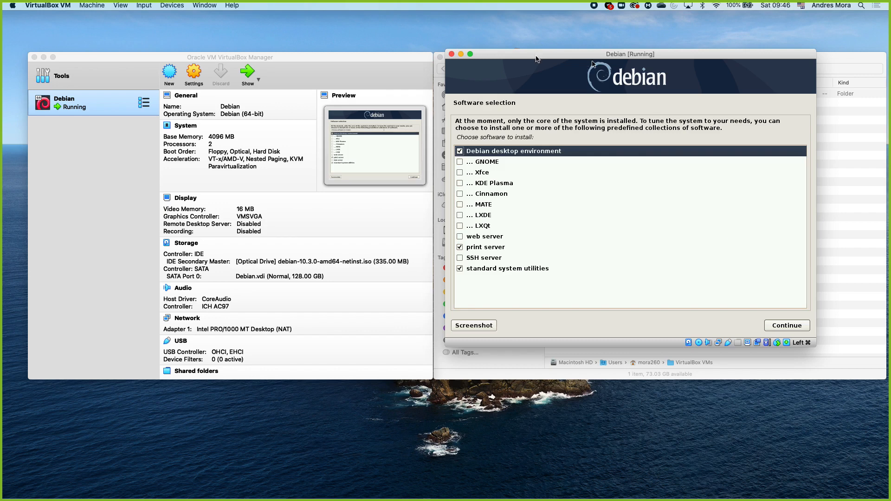
drag(537, 59, 535, 53)
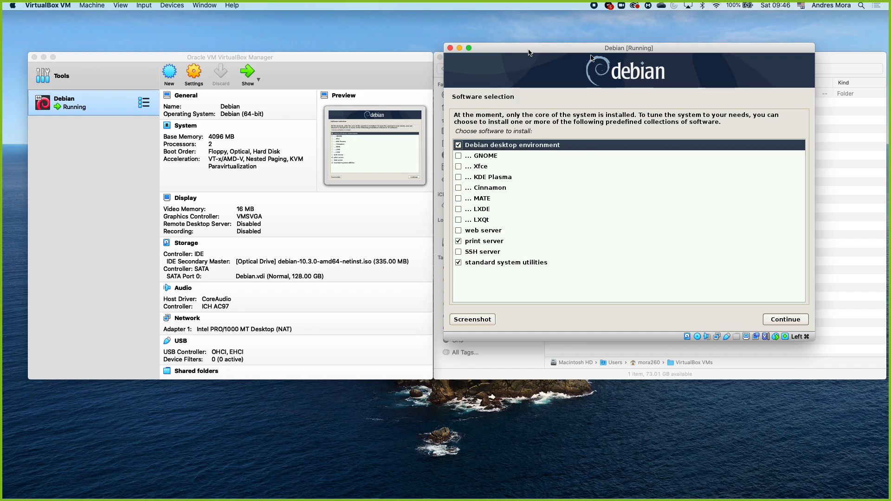
drag(529, 52, 519, 46)
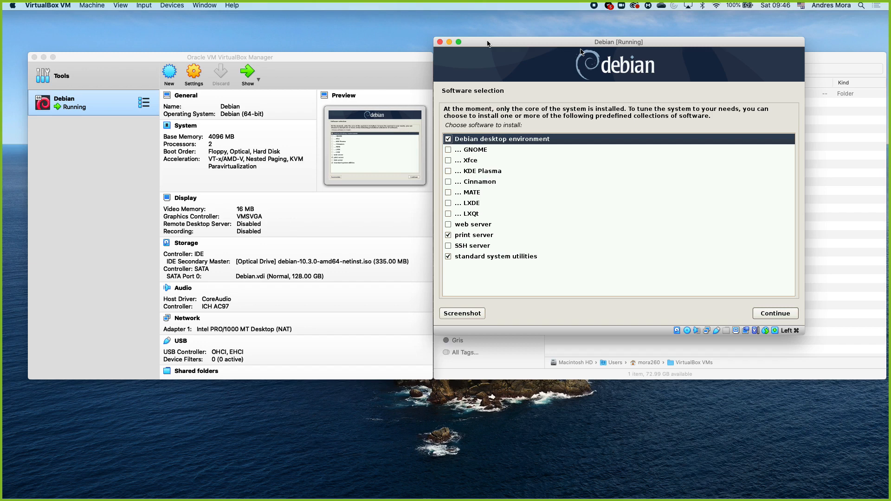
drag(487, 44, 506, 70)
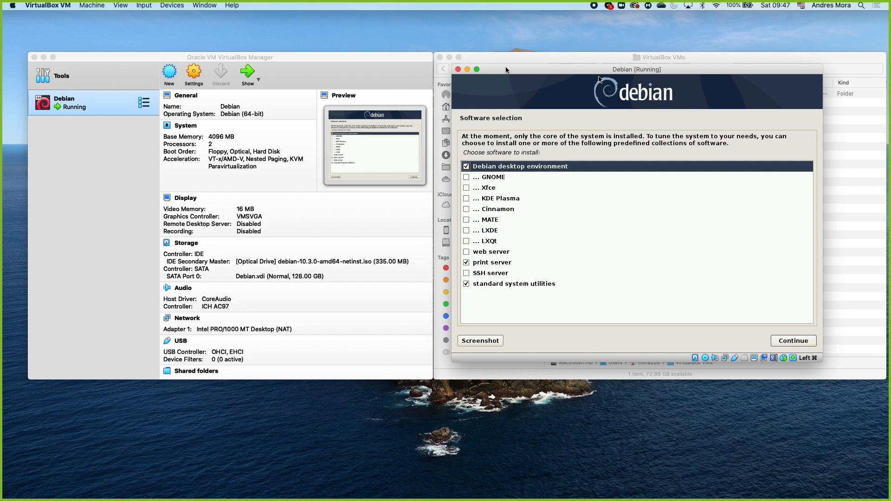
drag(506, 69, 524, 47)
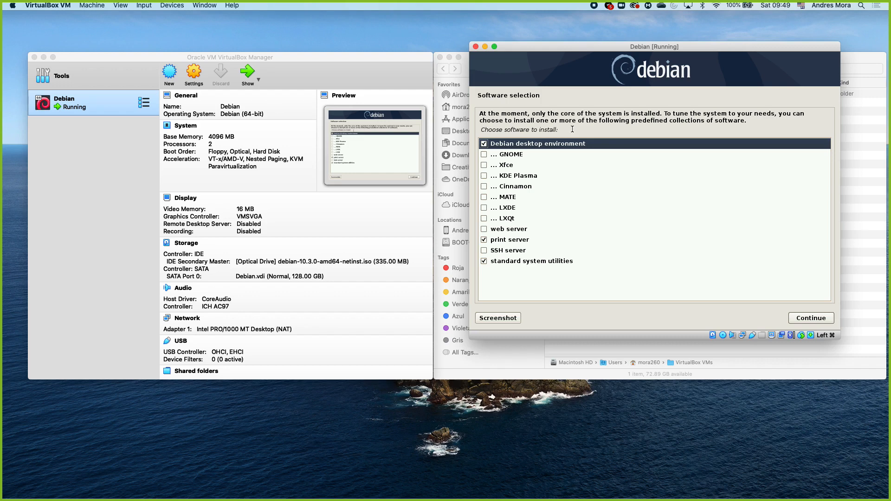
Step: Add the Xfce and GNOME desktops to the software selection and accept gdm3 as the default display manager
click(484, 165)
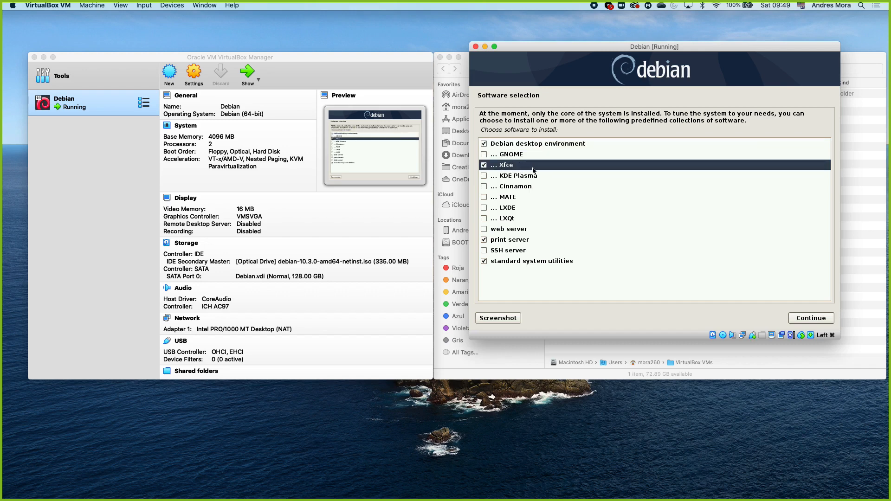
click(484, 155)
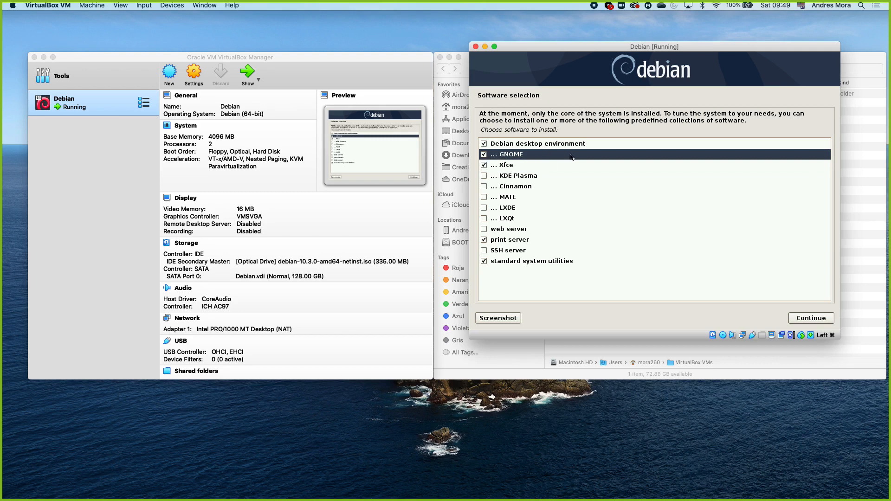
click(818, 320)
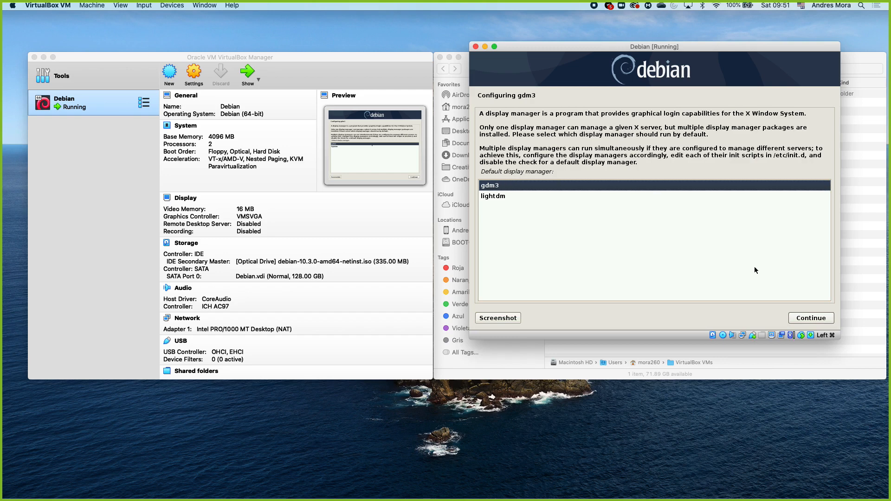
click(801, 317)
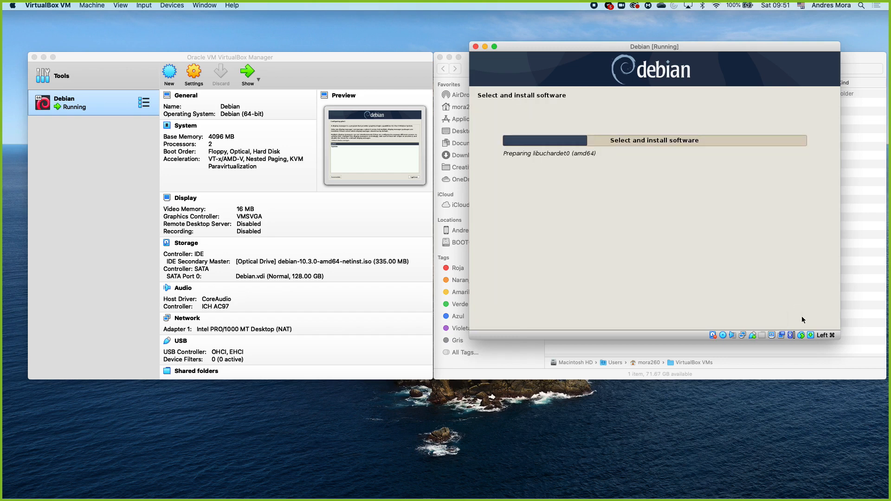
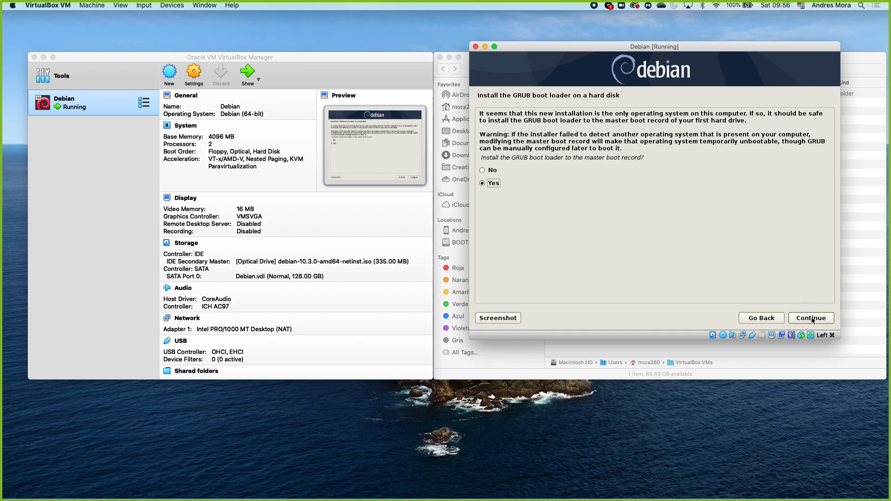
Step: Install the GRUB boot loader to the master boot record on /dev/sda, finish the installation and restart into the new system
click(812, 318)
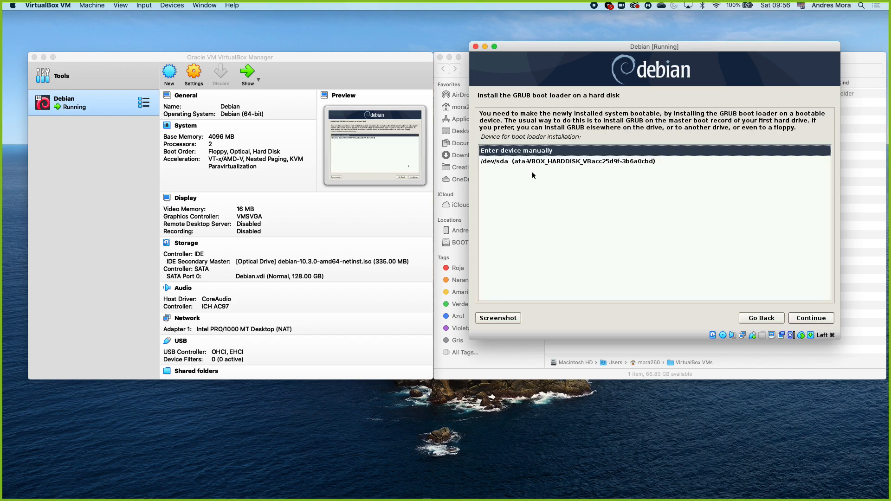
click(562, 161)
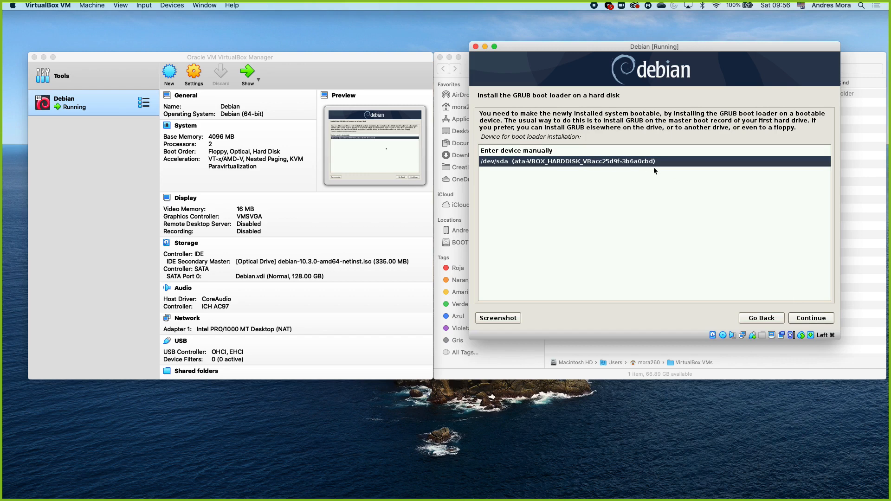
click(810, 318)
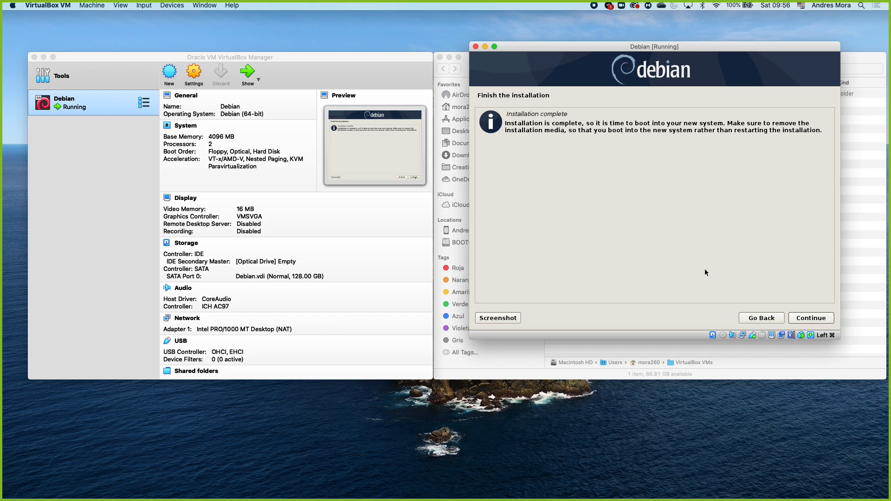
click(807, 321)
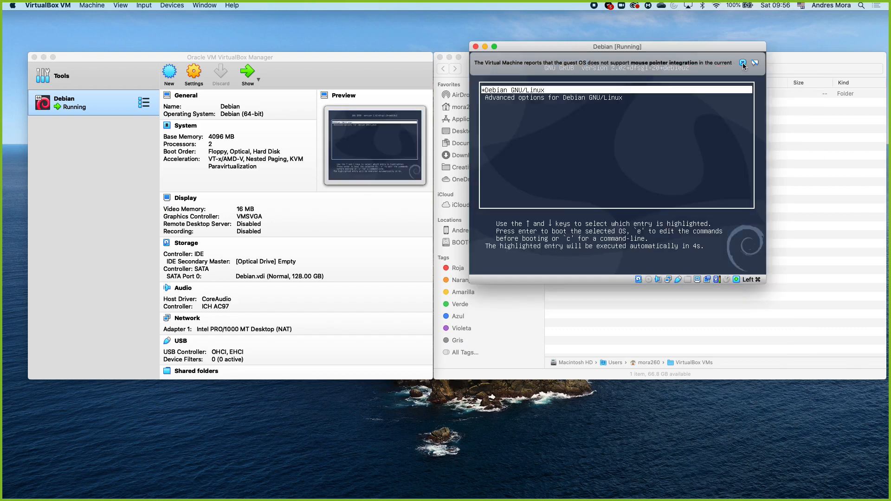
Step: Boot the Debian GNU/Linux entry from the GRUB menu and dismiss the mouse pointer integration notices
click(744, 65)
key(Down)
key(Up)
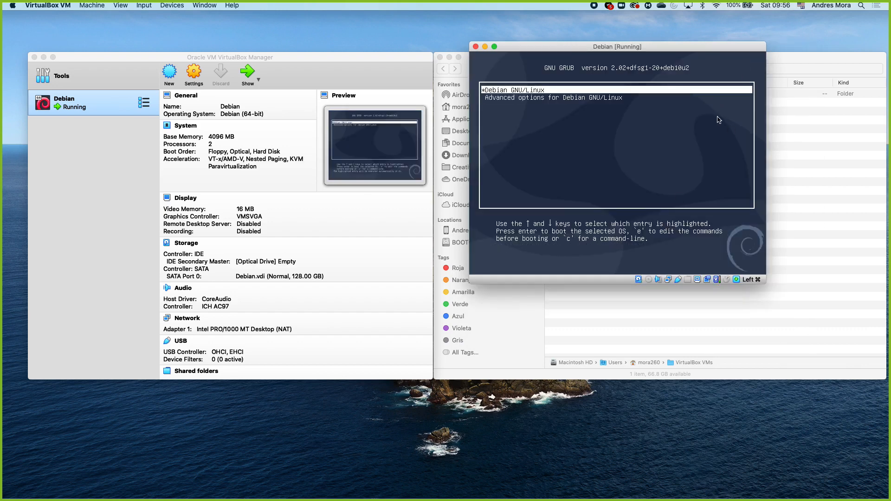
key(Down)
key(Up)
key(Down)
key(Up)
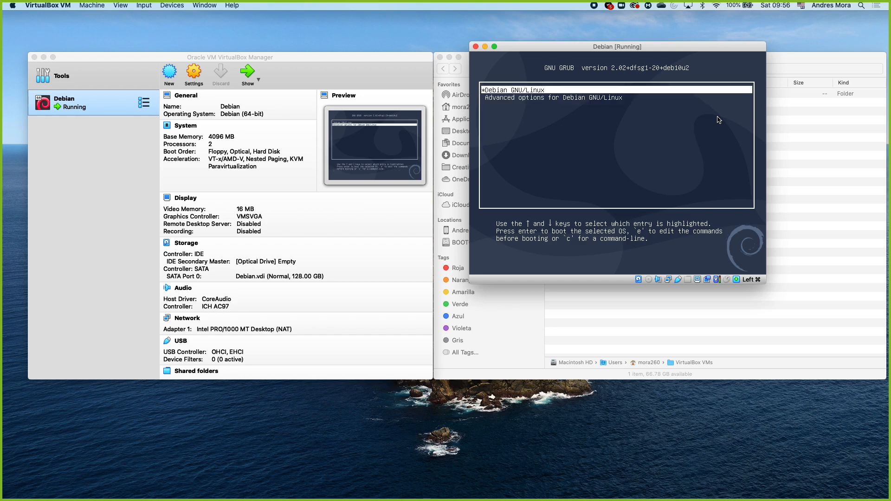
key(Down)
key(Up)
key(Down)
key(Up)
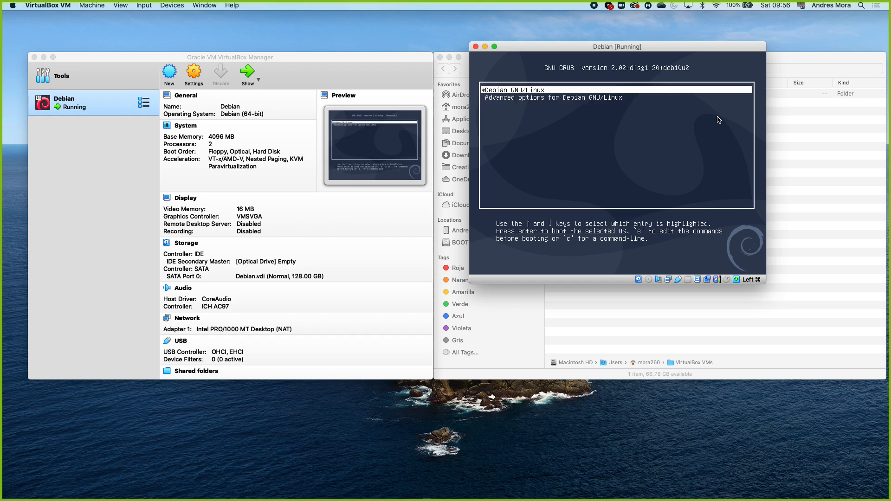
key(Down)
key(Up)
key(Return)
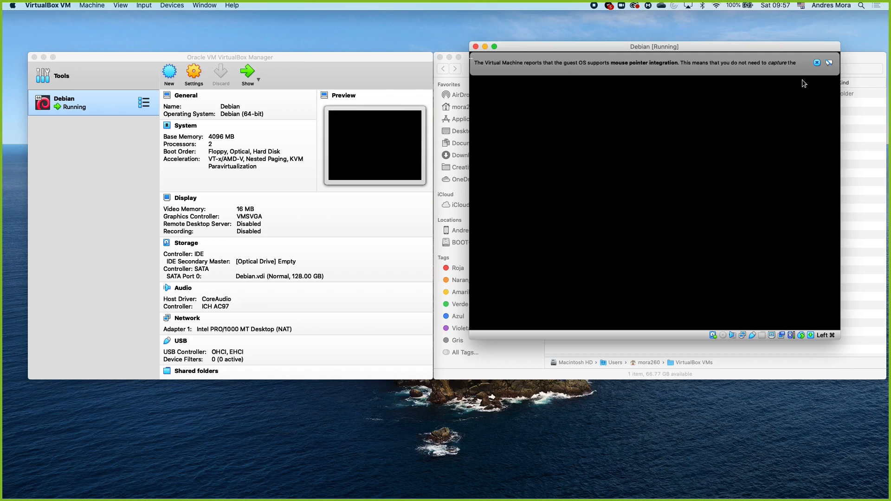
click(817, 62)
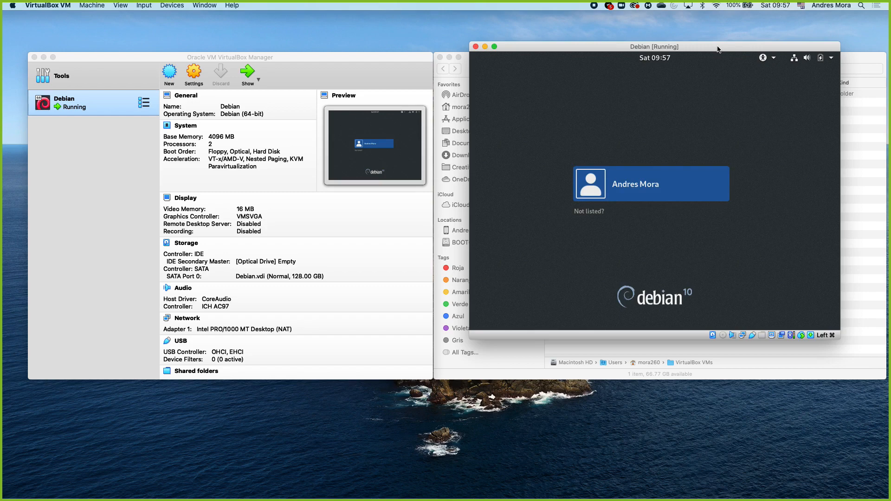
Step: Check the available desktop sessions, keep GNOME, and sign in to the listed user with the account password
drag(713, 47, 610, 43)
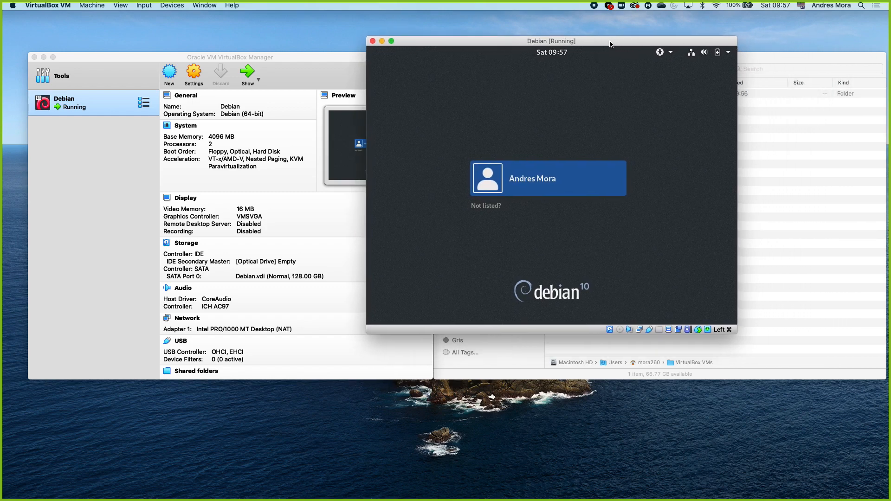
click(545, 178)
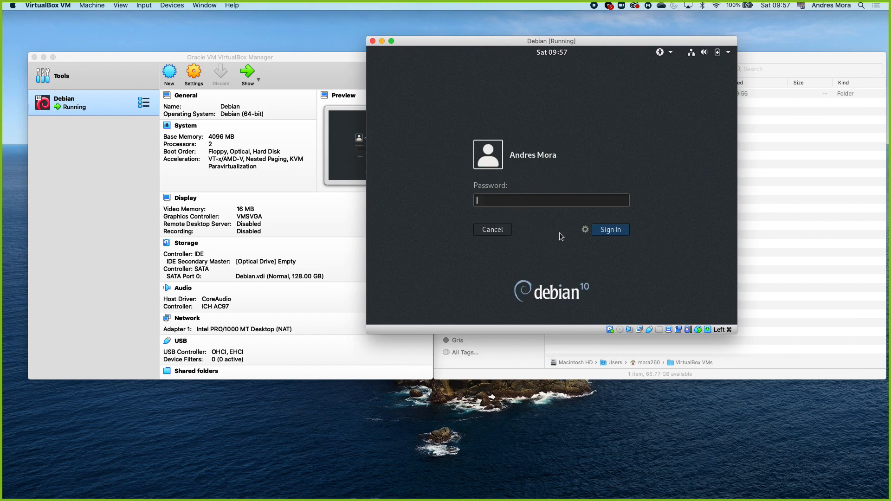
click(585, 230)
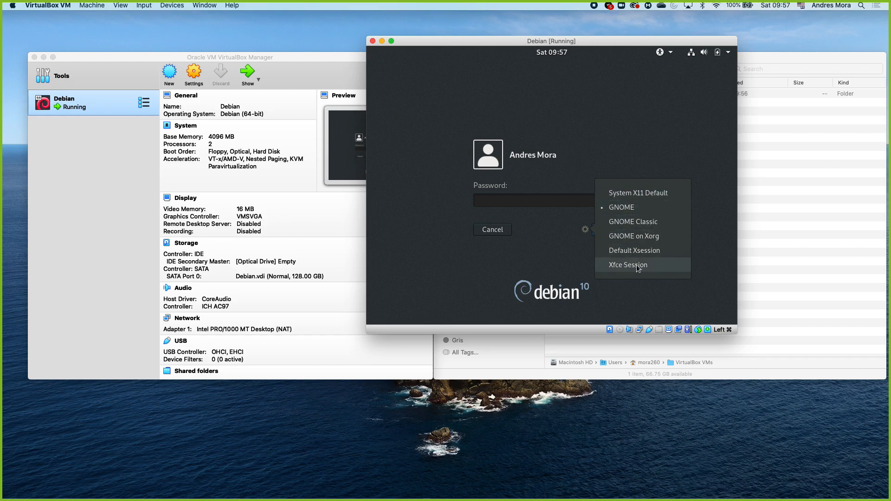
click(556, 248)
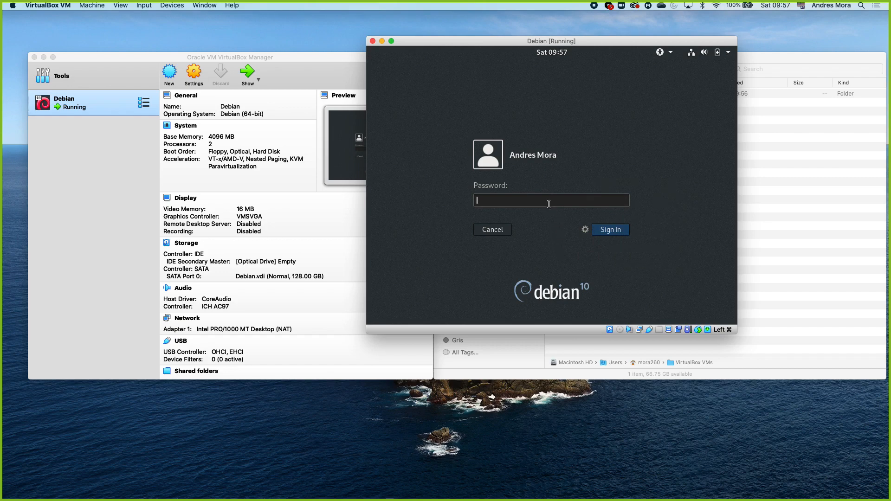
text(•••••••)
key(Return)
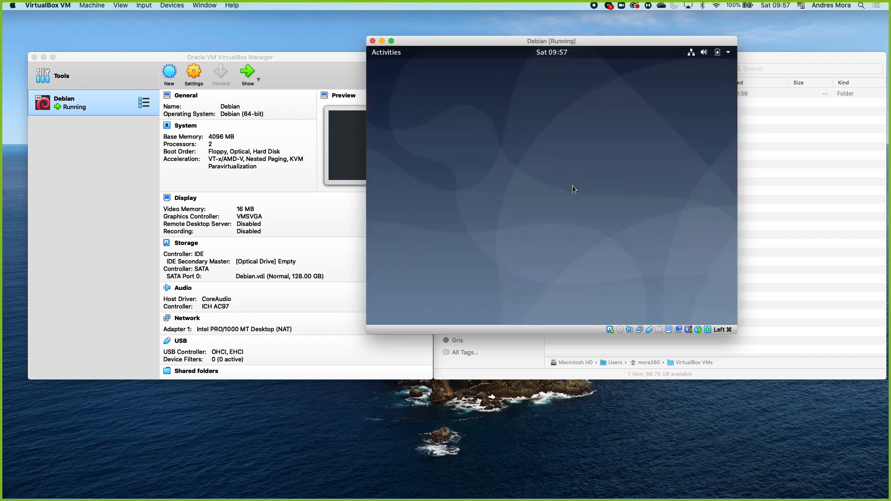
Step: Open the Files application from the GNOME overview to look at the home folder and close it
drag(514, 43, 497, 54)
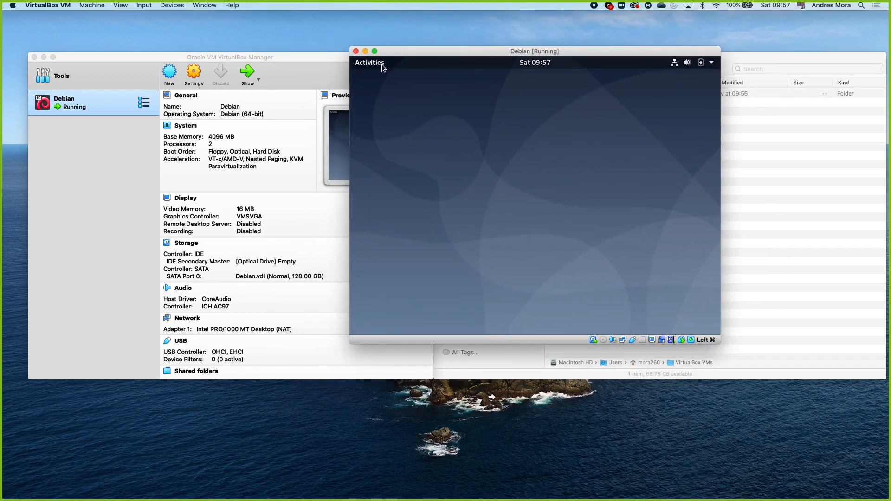
click(382, 65)
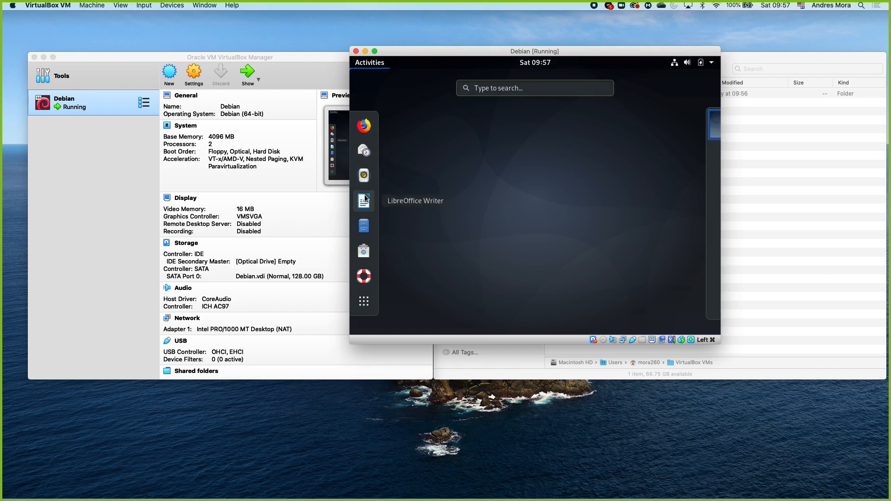
click(365, 224)
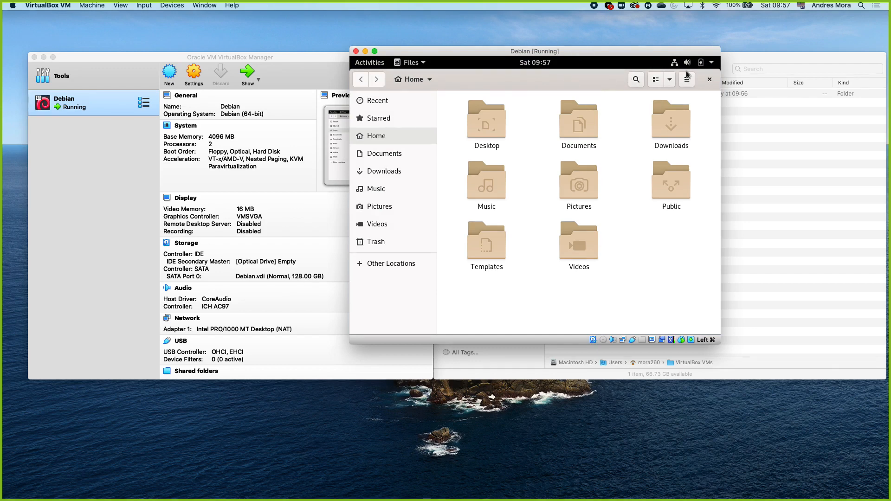
click(710, 79)
Step: Search the GNOME overview for "termi" and open the GNOME Terminal
click(379, 64)
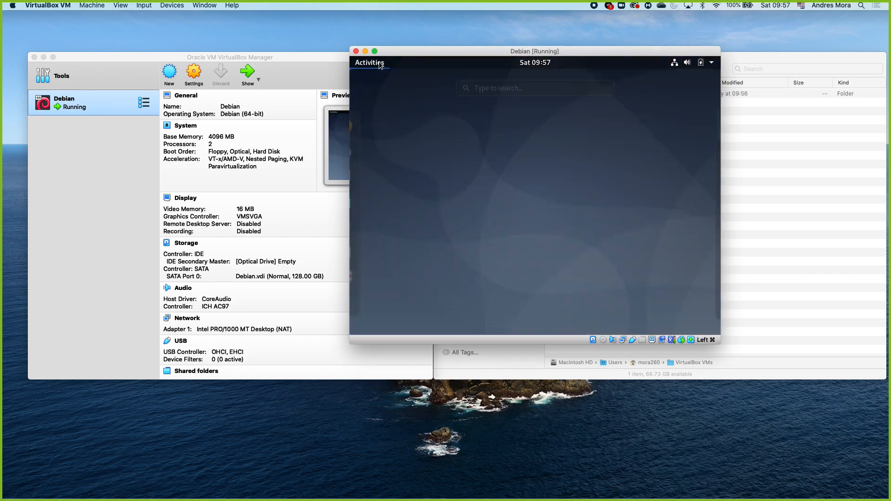
text(termi)
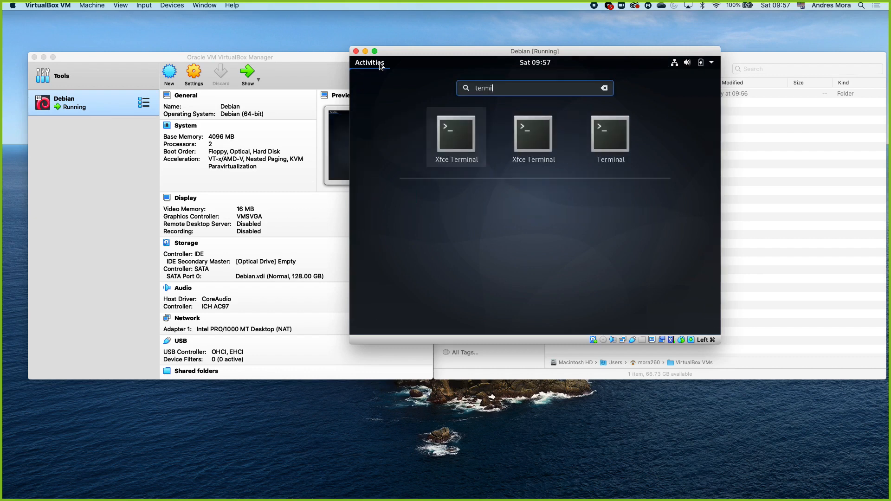
click(598, 138)
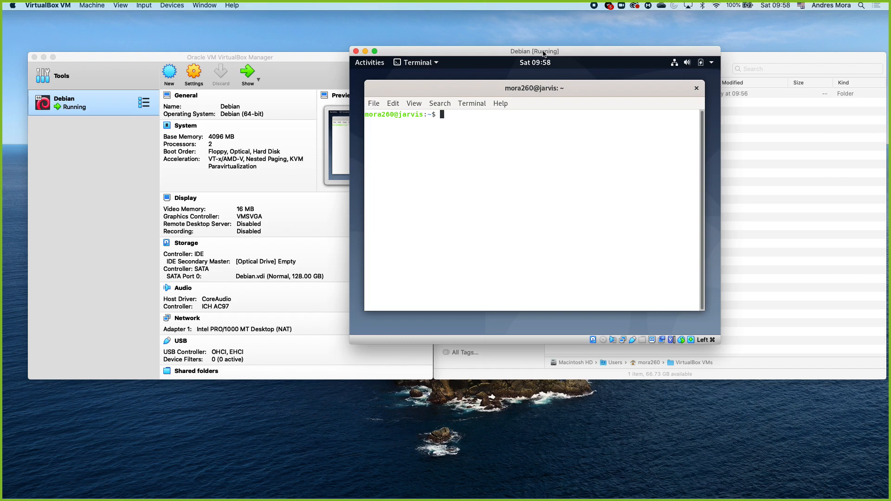
Step: Reposition and enlarge the virtual machine window until it fills the whole host screen
drag(543, 53, 366, 25)
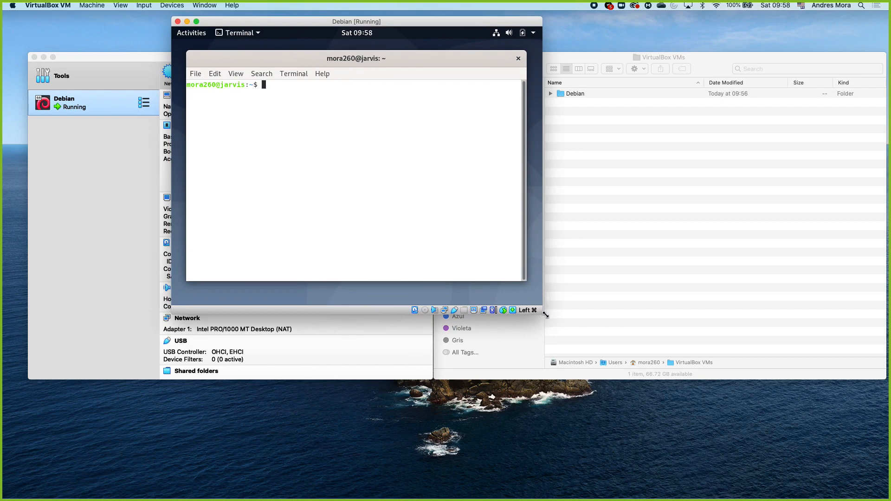
drag(542, 313, 818, 447)
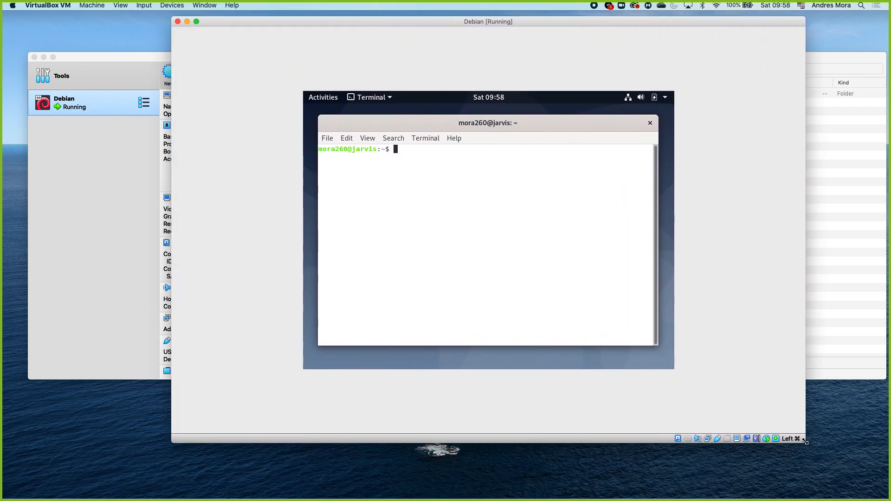
double_click(622, 22)
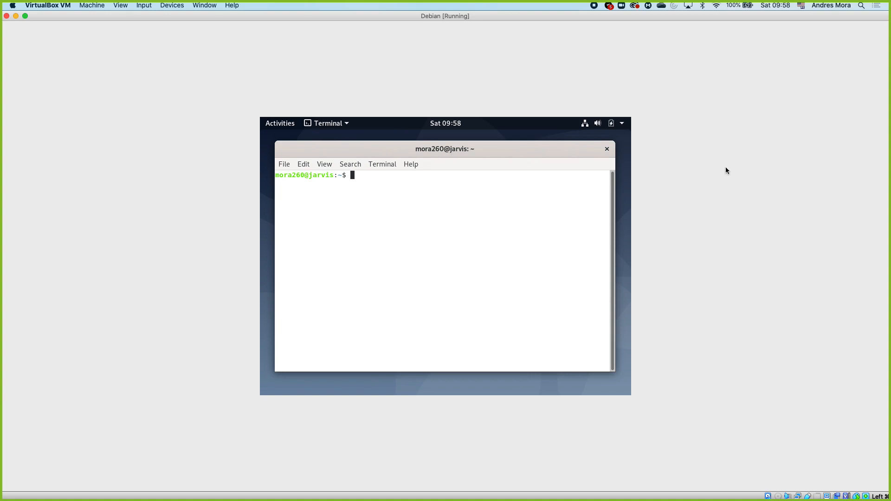
Step: Insert the Guest Additions CD image into the virtual machine and move the terminal window lower on the desktop
click(171, 8)
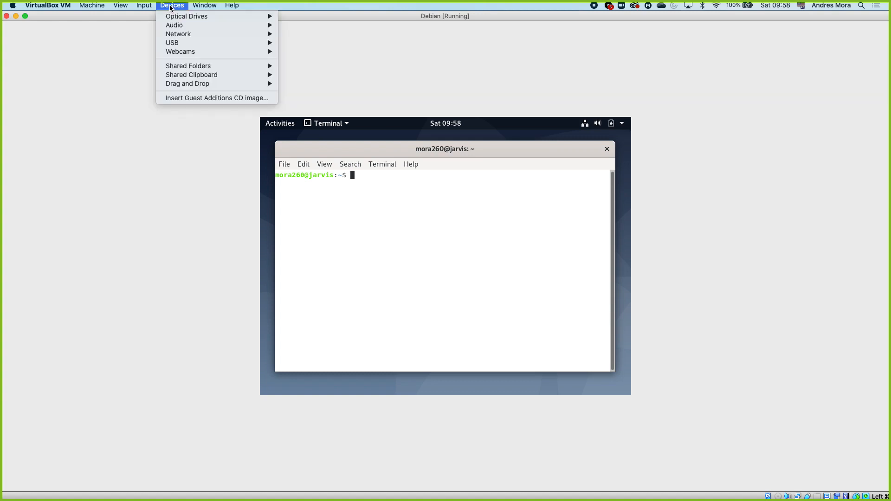
click(225, 101)
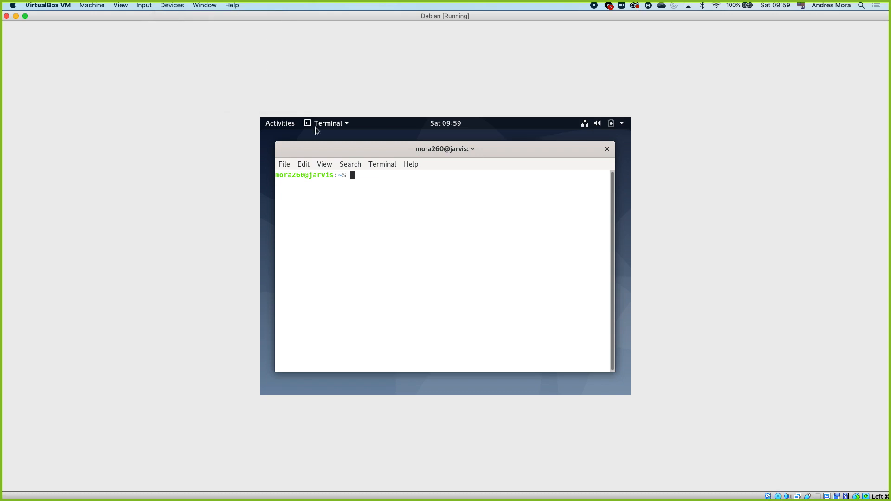
drag(310, 151, 318, 324)
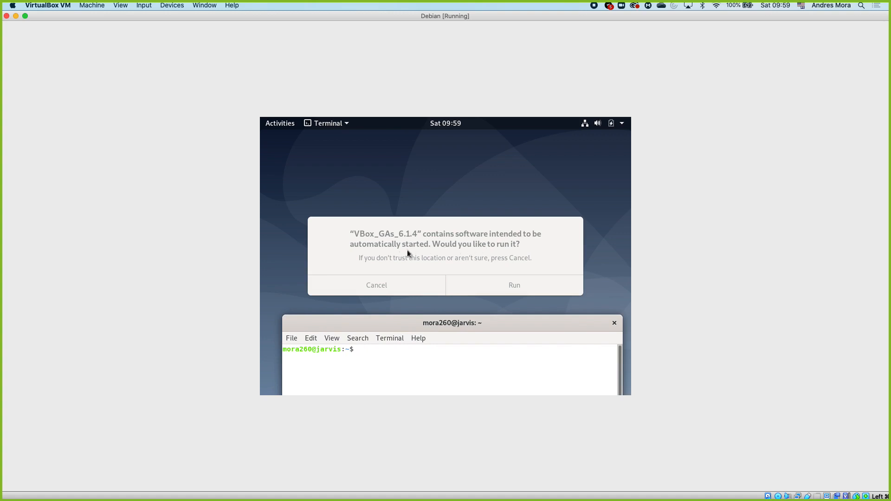
Step: Try to run the autostart software on the VBox_GAs_6.1.4 disc and return the terminal window to the desktop's centre
click(442, 245)
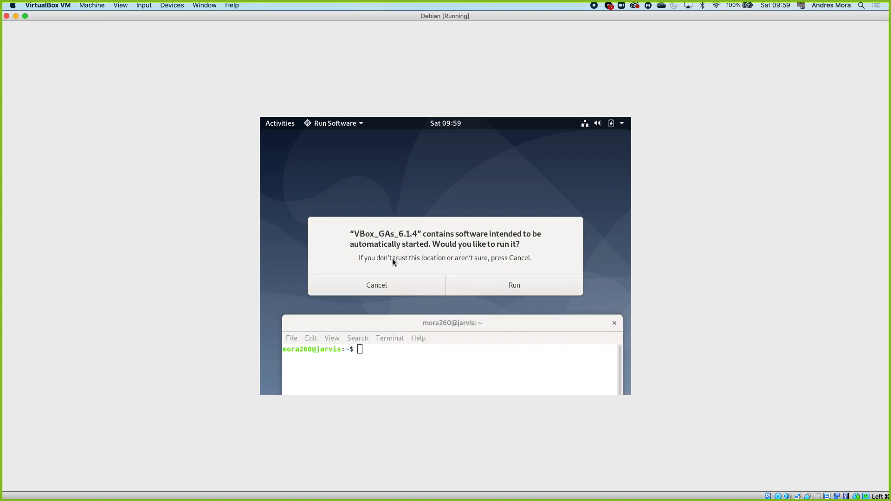
click(491, 289)
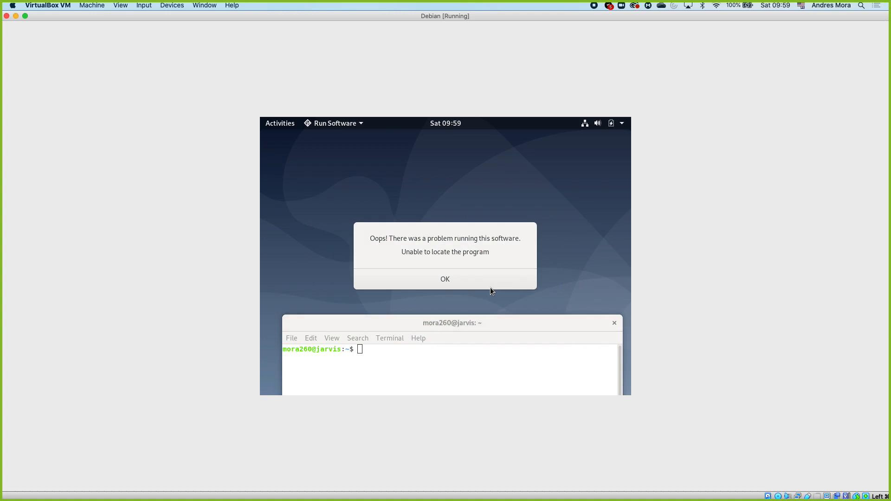
click(458, 282)
drag(444, 319, 436, 145)
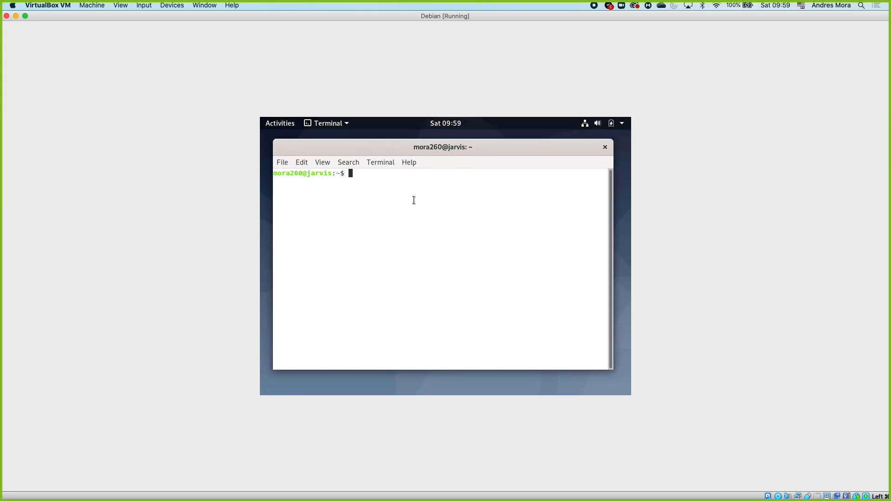
Step: Switch the terminal to a root login shell with su - and the root password, and get a fresh prompt
text(su -)
key(Return)
key(Return)
double_click(296, 175)
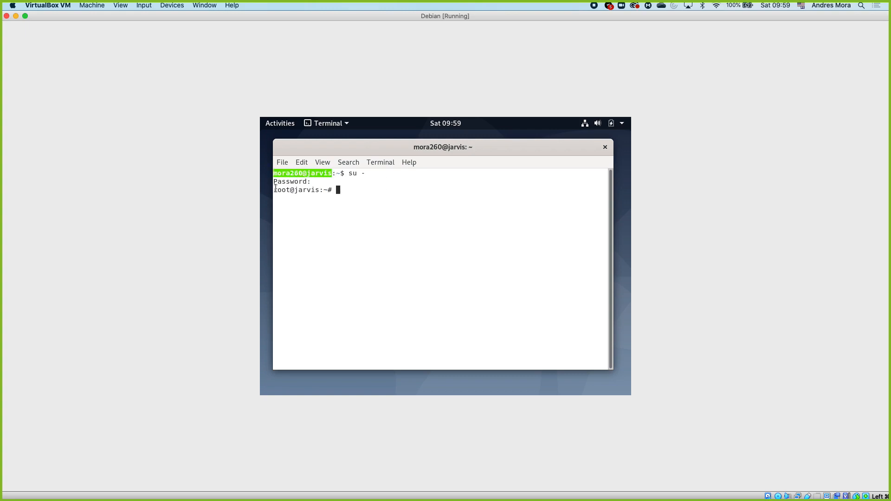
drag(275, 190, 317, 189)
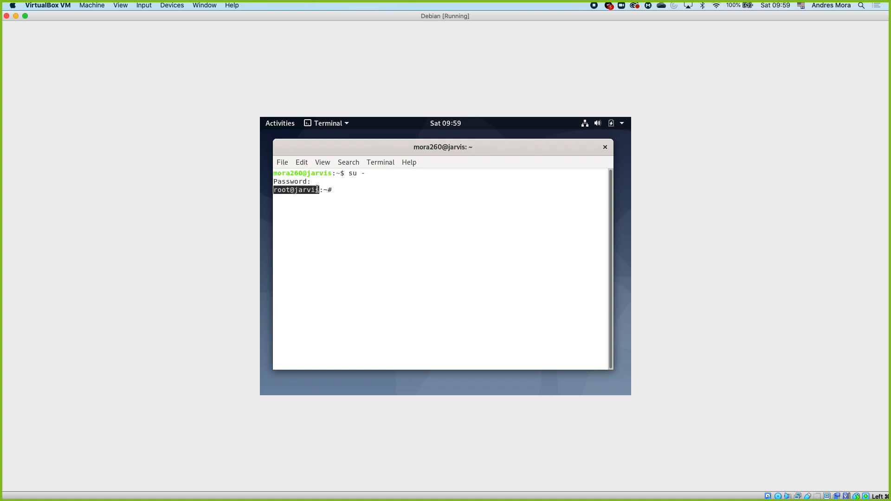
click(369, 189)
key(ctrl+c)
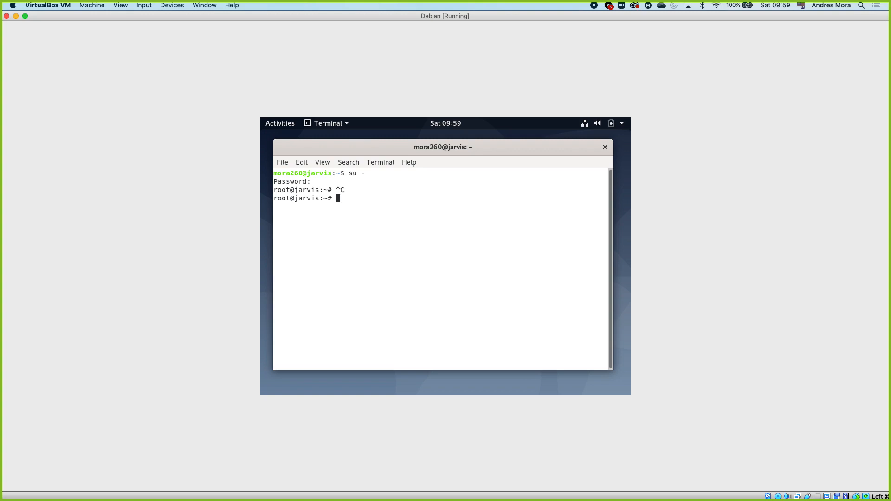
Step: Clear the terminal, change to the /media/cdrom directory and list the files on the Guest Additions disc
key(ctrl+l)
text(cd /)
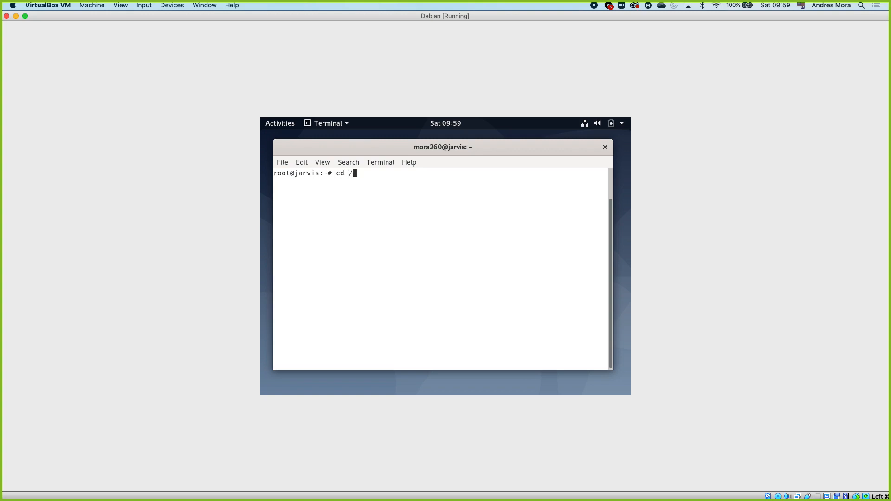
text(media/cdrom)
key(Tab)
key(Tab)
key(Return)
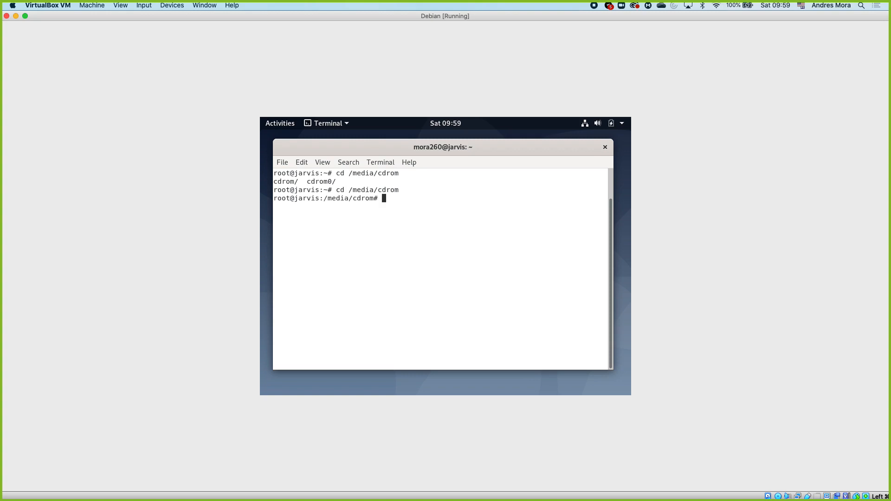
text(ls)
key(Return)
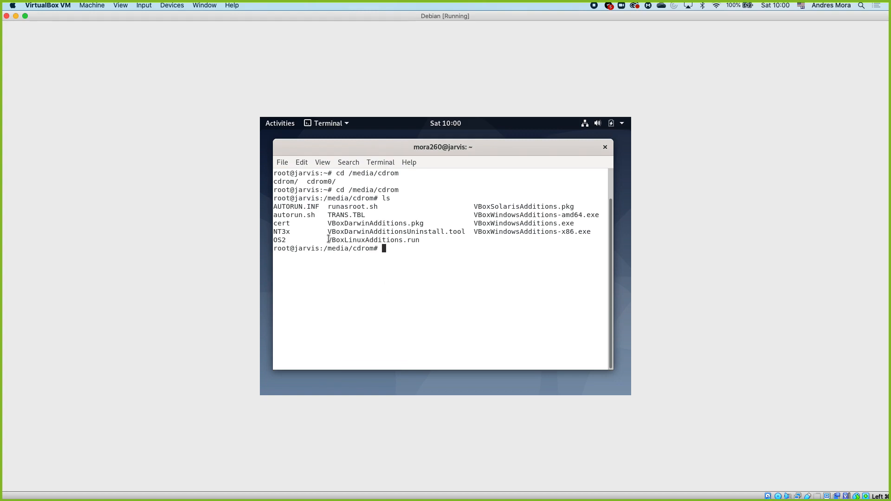
Step: Highlight VBoxLinuxAdditions.run in the disc listing and print the running kernel's release with uname -r
drag(329, 239, 420, 237)
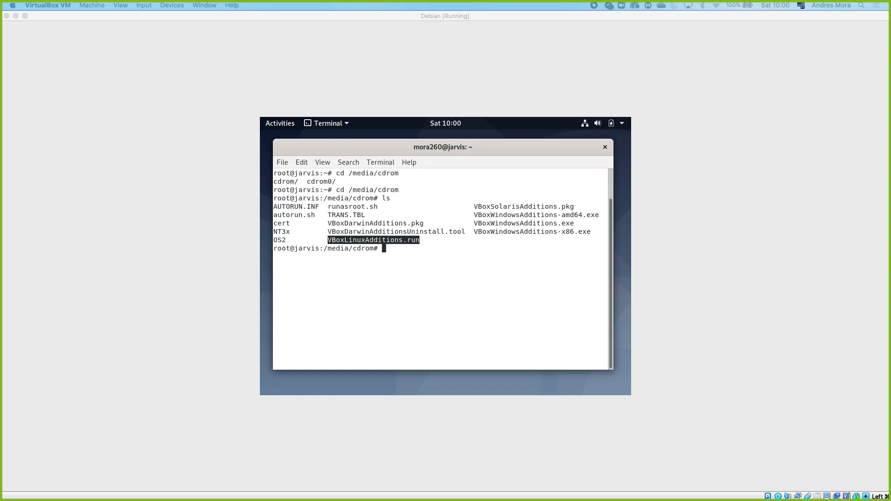
click(445, 301)
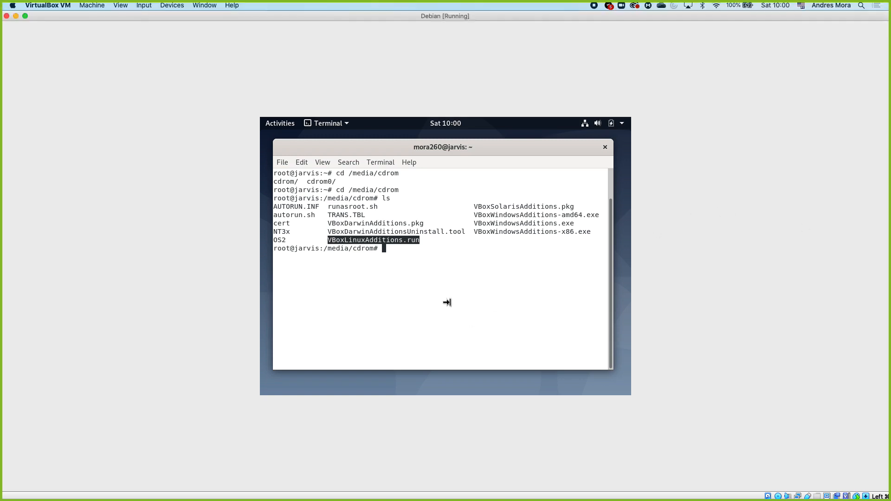
text(unm)
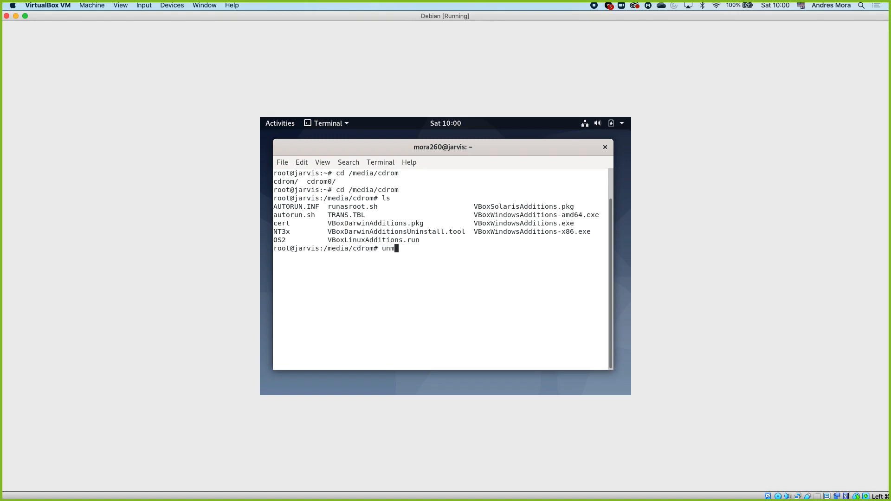
key(BackSpace)
text(ame -r)
key(Return)
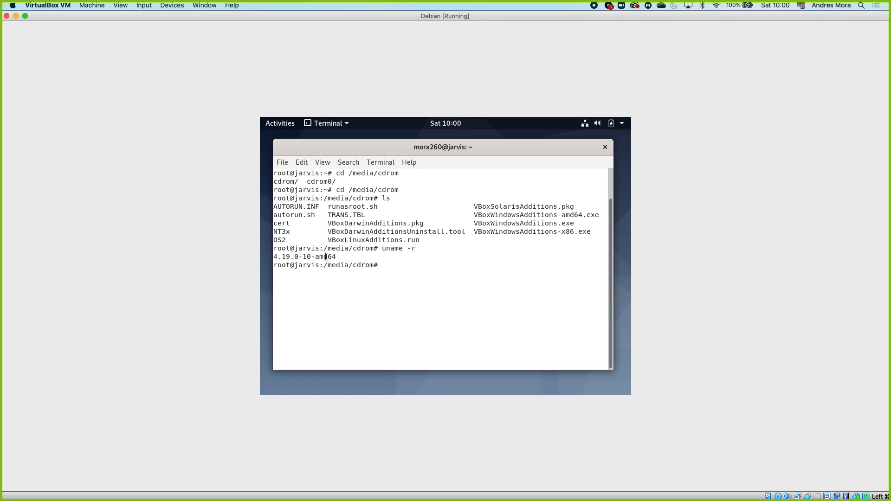
drag(337, 257, 272, 258)
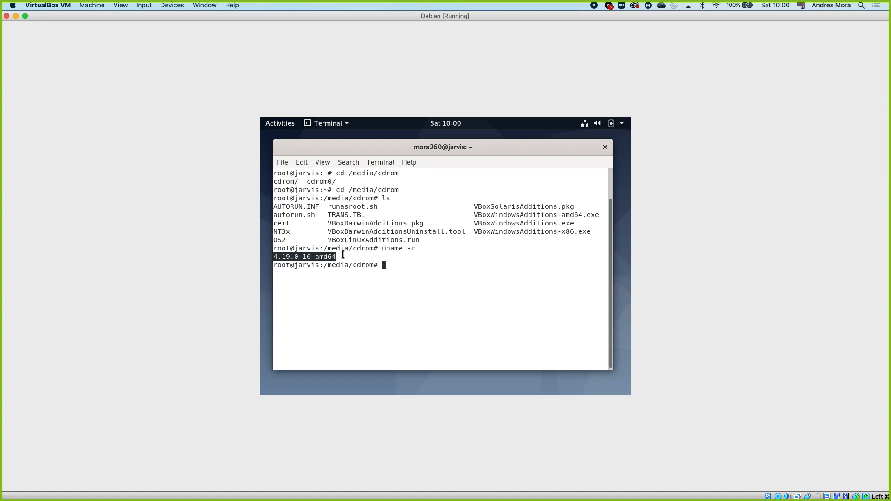
click(384, 269)
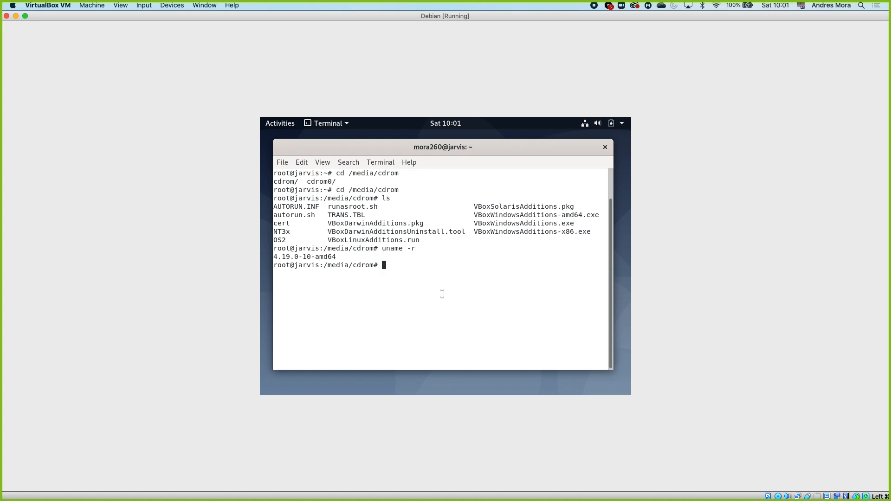
Step: Search the apt packages for the running kernel's headers with apt search linux-headers-$(uname -r)
text(apt search linux-headers-$())
key(Left)
text(uname -r)
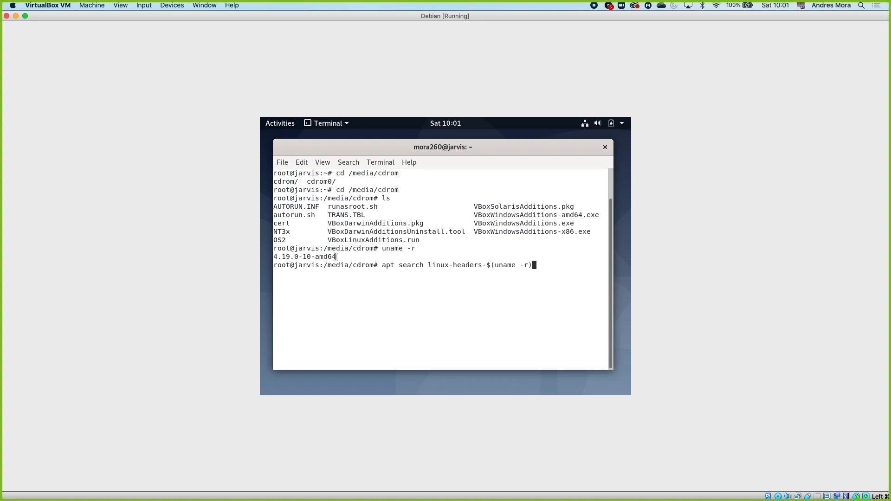
drag(336, 257, 272, 257)
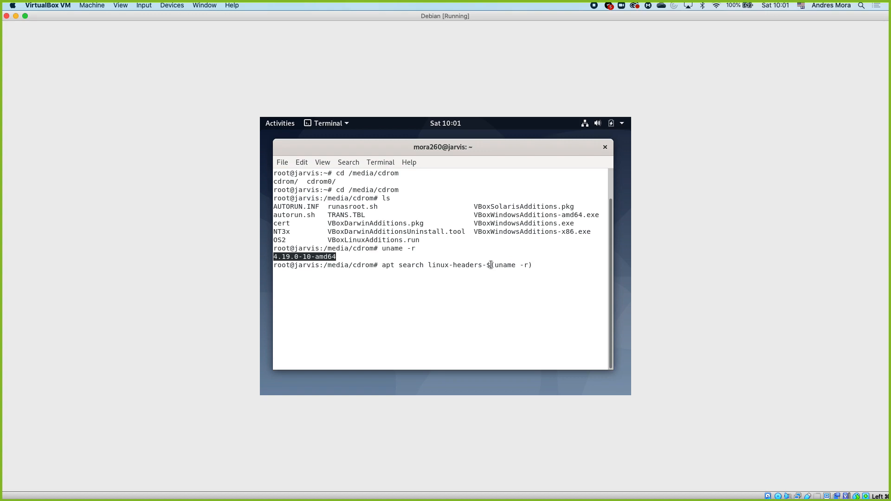
drag(487, 265, 533, 265)
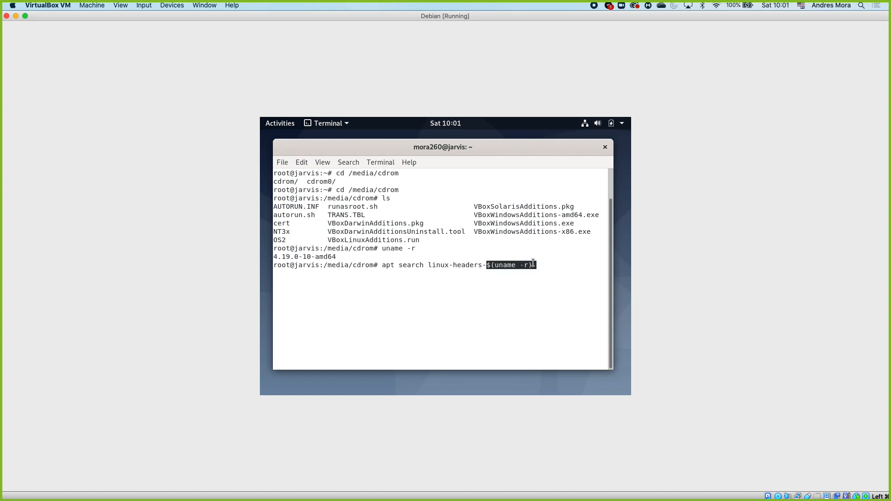
click(559, 261)
key(Return)
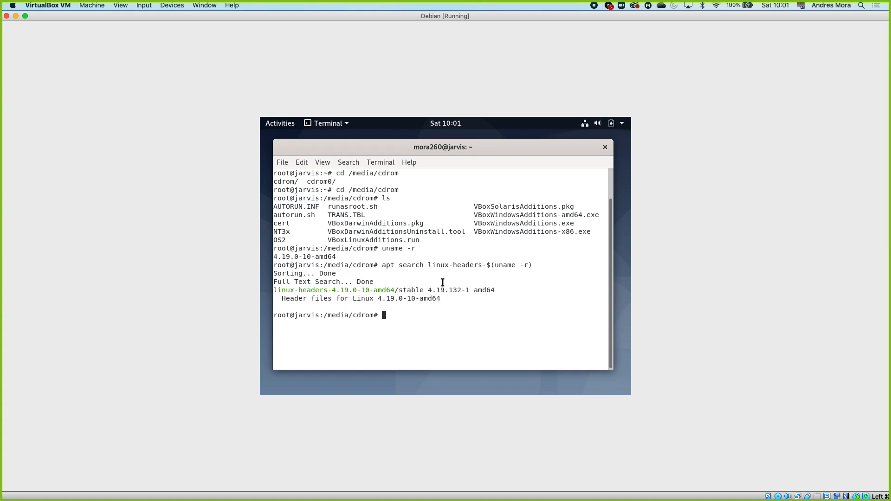
Step: Install the matching kernel headers with apt install linux-headers-$(uname -r) and accept the additional packages
drag(393, 291, 449, 317)
click(449, 318)
key(Up)
key(Left)
key(Left)
key(Left)
key(Left)
key(Left)
key(Left)
key(Left)
key(Left)
key(Left)
key(Left)
key(Left)
key(Left)
key(Left)
key(Left)
key(Left)
key(Left)
key(Left)
key(Left)
key(Left)
key(Left)
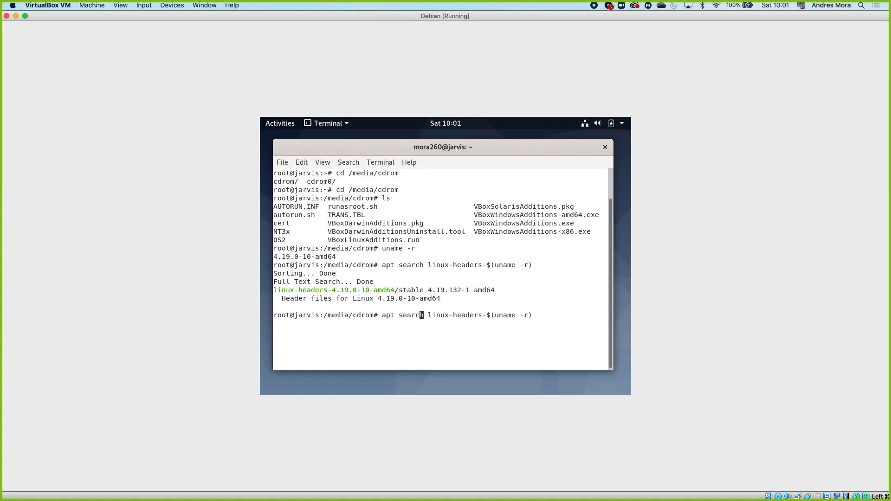
key(Right)
key(Right)
key(Right)
key(BackSpace)
key(BackSpace)
key(BackSpace)
key(BackSpace)
key(BackSpace)
key(BackSpace)
text(install)
key(Return)
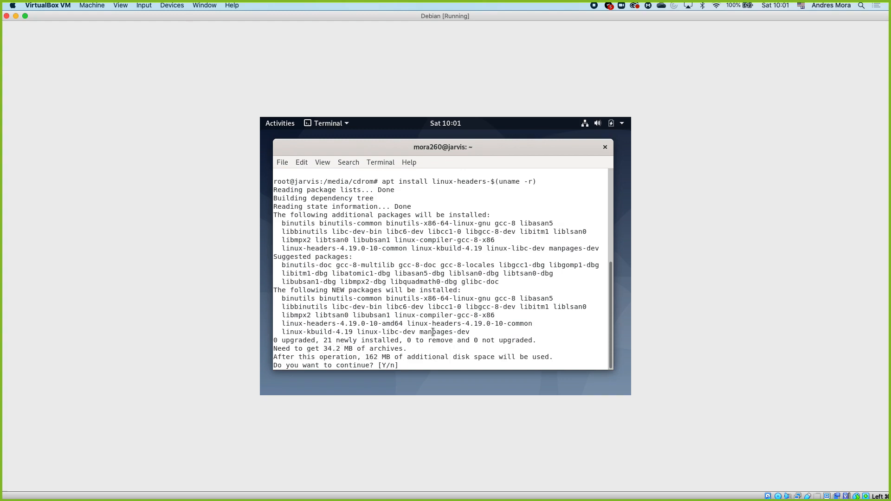
text(Y)
key(Return)
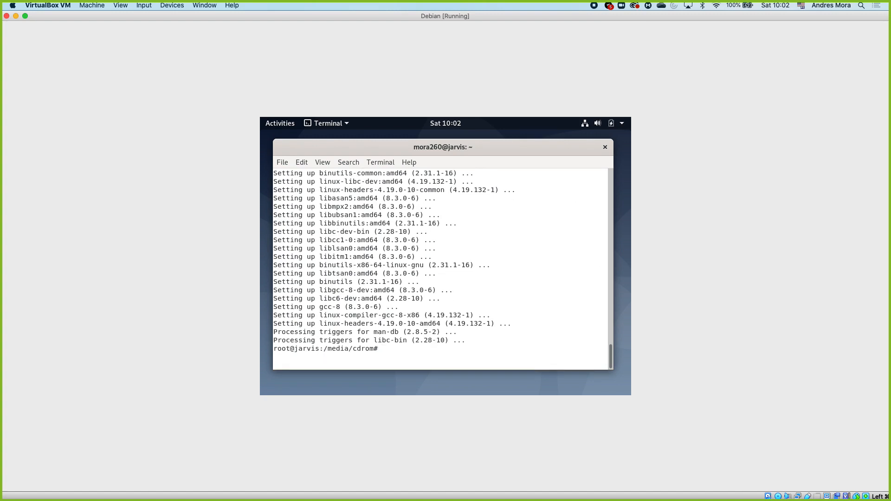
Step: Refresh the package lists with apt update
text(apt update)
key(Return)
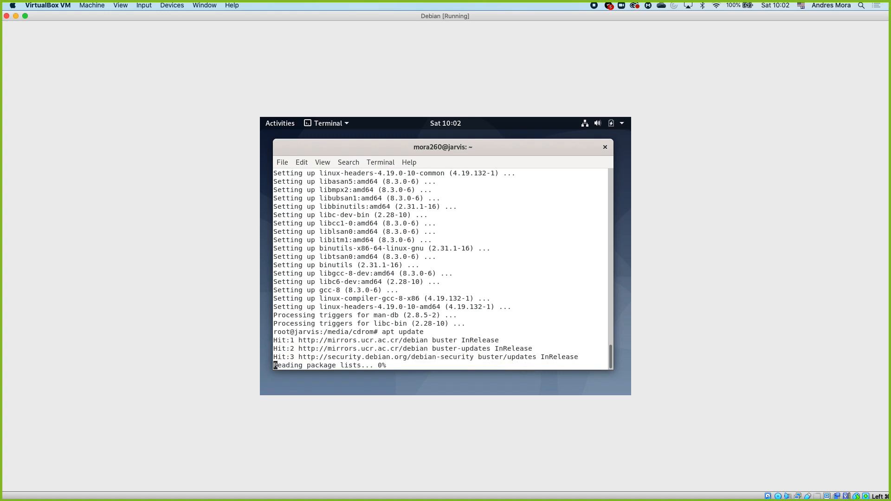
Step: Try to install a package named build-essentials with apt
text(apt)
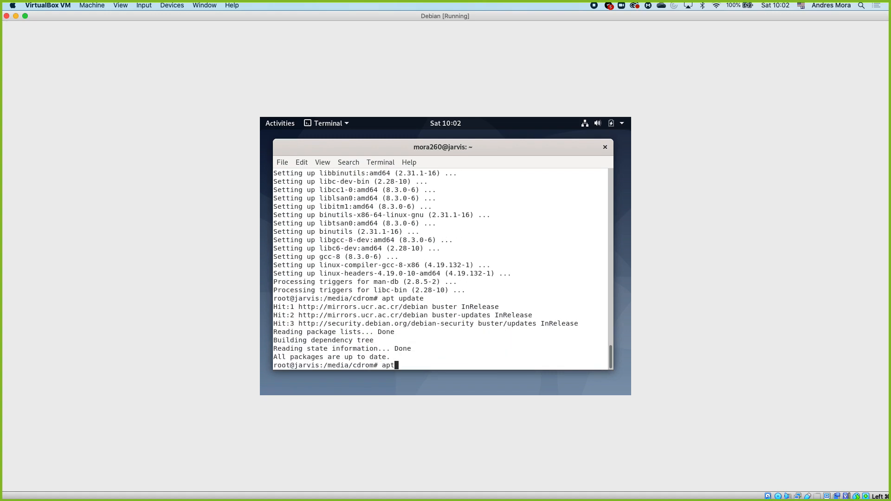
text( install build-essentials)
key(Return)
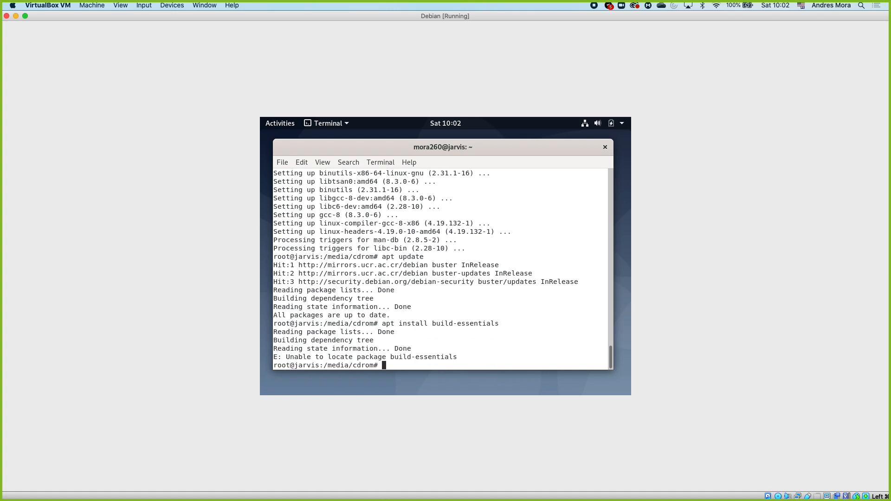
Step: Correct the package name to build-essential, run the apt install and accept the additional packages
key(Up)
key(BackSpace)
key(Return)
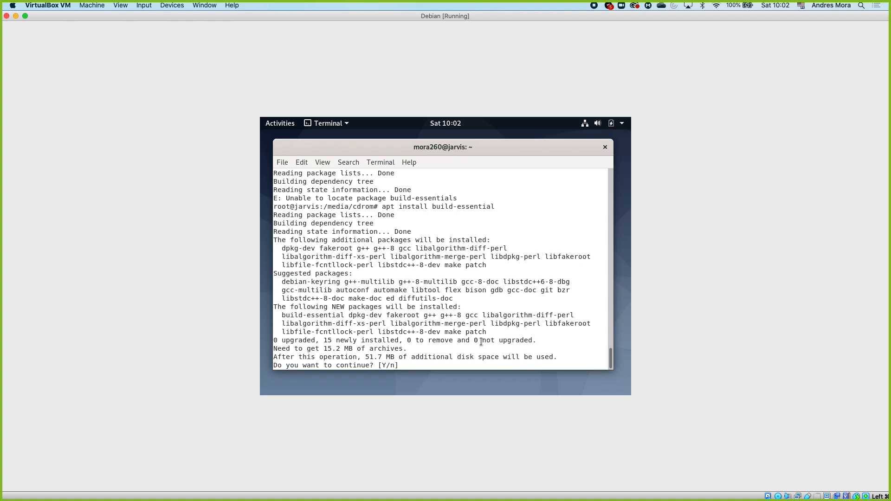
text(y)
key(Return)
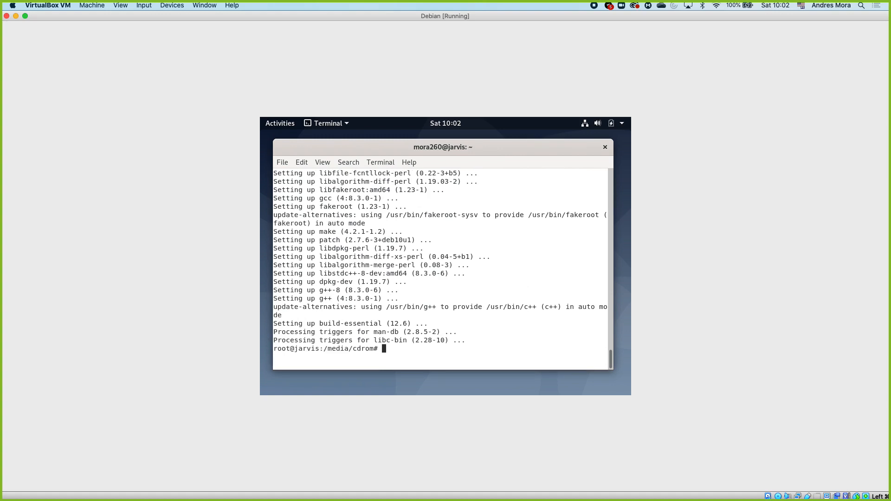
Step: Clear the terminal and list the Guest Additions disc's files again with ls
key(ctrl+l)
text(ls)
key(Return)
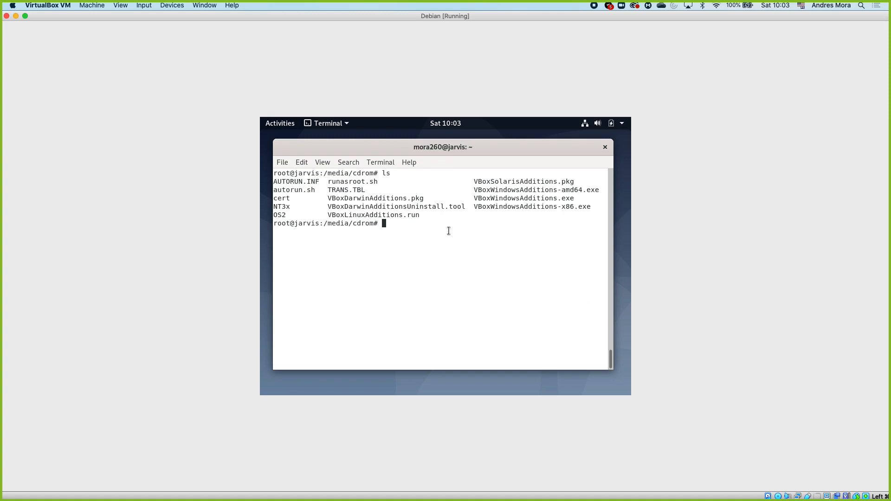
Step: Run the Linux Guest Additions installer from the disc with sh ./VBoxLinuxAdditions.run
text(sh)
text( VB)
text(oxLinu)
text(xAdditions)
text(.rn)
text(un)
key(Left)
key(Left)
key(Left)
key(Left)
key(Left)
key(Left)
key(Left)
key(Left)
key(Left)
key(Left)
key(Left)
key(Left)
key(Left)
key(Left)
key(Left)
key(Left)
key(Left)
key(Left)
key(Left)
key(Left)
text(./)
key(Right)
key(Right)
key(Right)
key(Right)
key(Right)
key(Right)
key(Right)
key(Right)
key(Right)
key(Right)
key(Right)
key(Right)
key(Right)
key(Right)
key(Right)
key(Right)
key(Right)
key(Right)
key(Right)
key(Right)
key(Return)
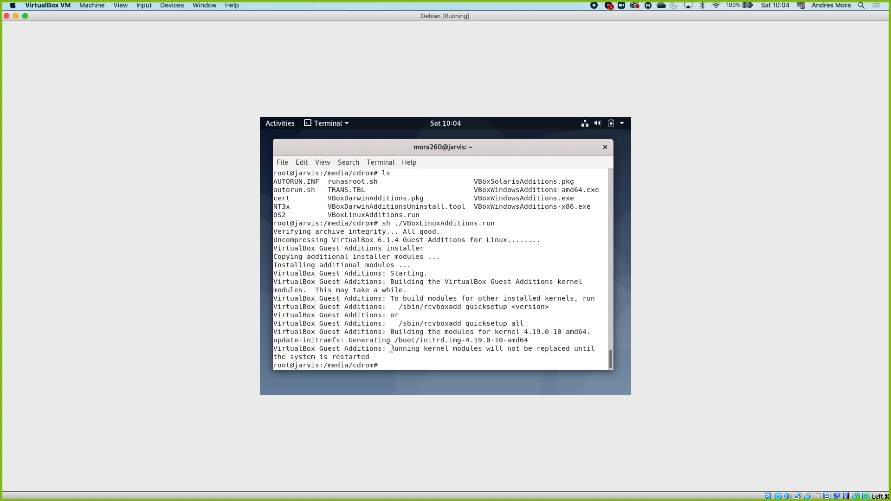
Step: Reboot the guest from the root terminal, boot the Debian GNU/Linux entry and dismiss the mouse pointer integration notices
drag(391, 349, 402, 354)
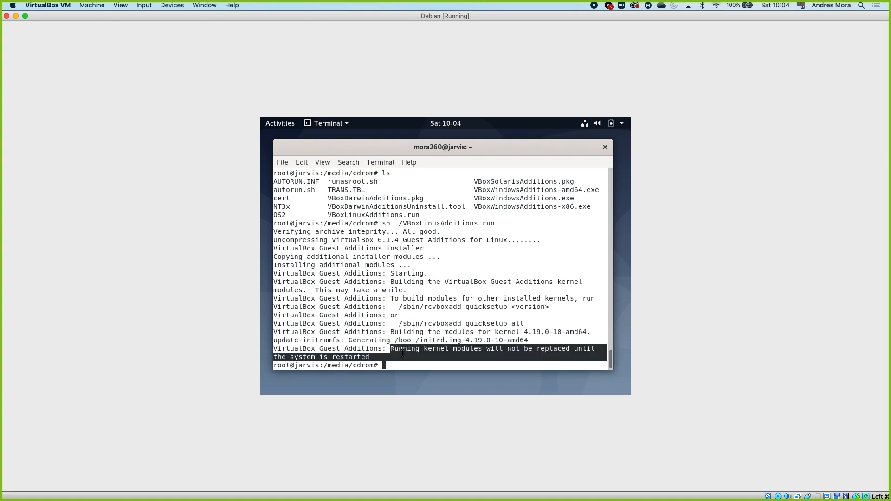
click(412, 363)
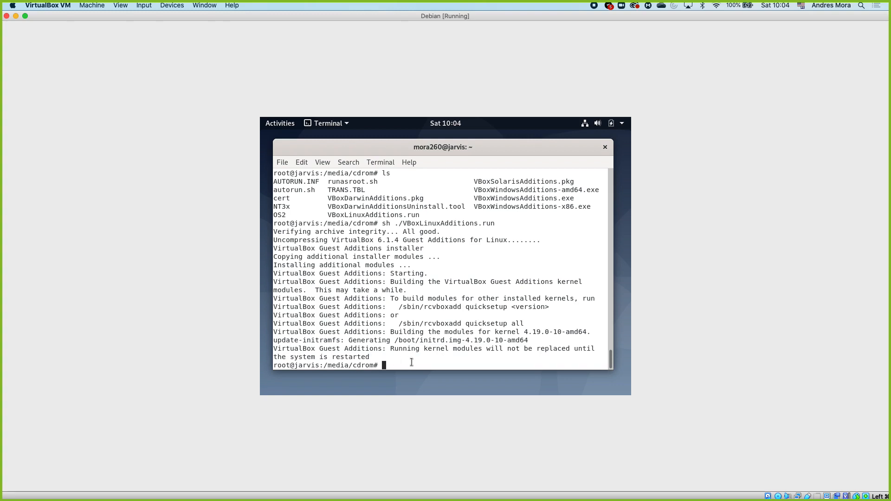
text(reboot)
key(Return)
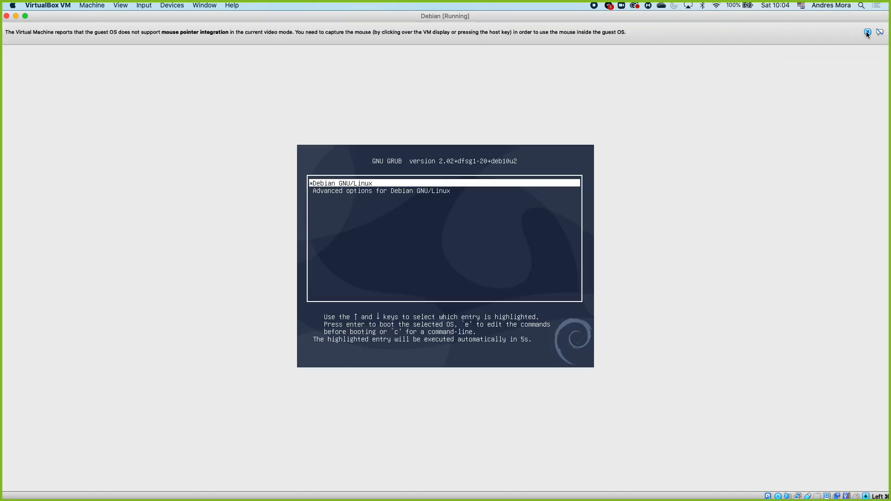
click(867, 32)
key(Return)
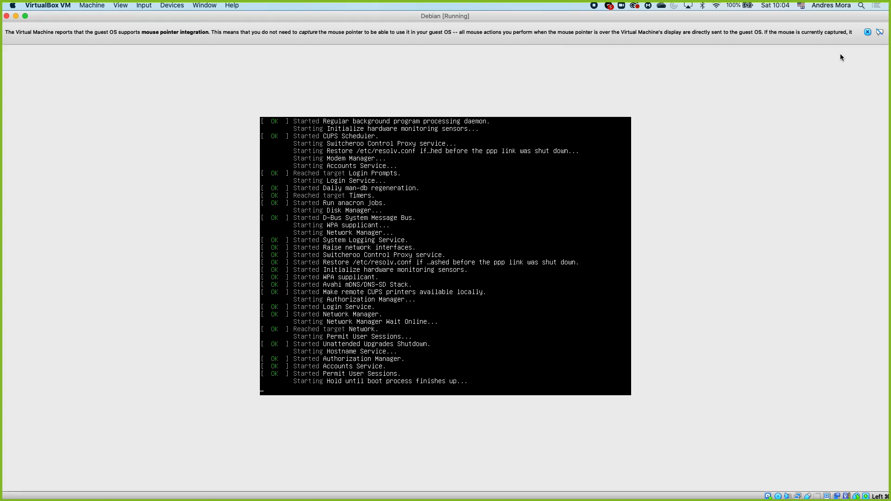
click(866, 32)
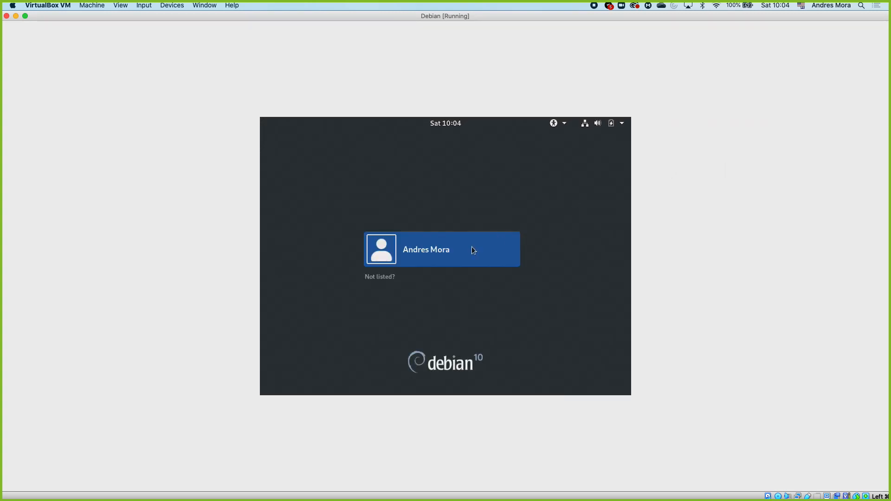
Step: Sign in to the listed Debian user account with its password and briefly view the Activities overview
click(449, 253)
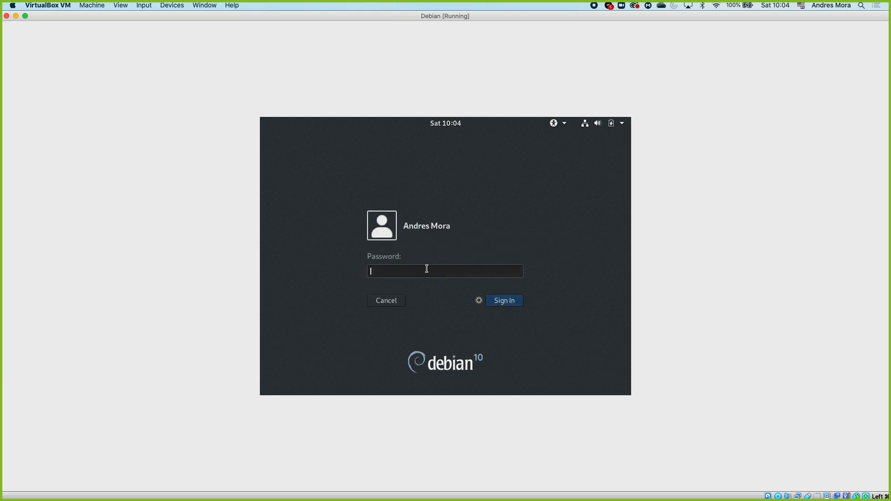
text(•••••••)
key(Return)
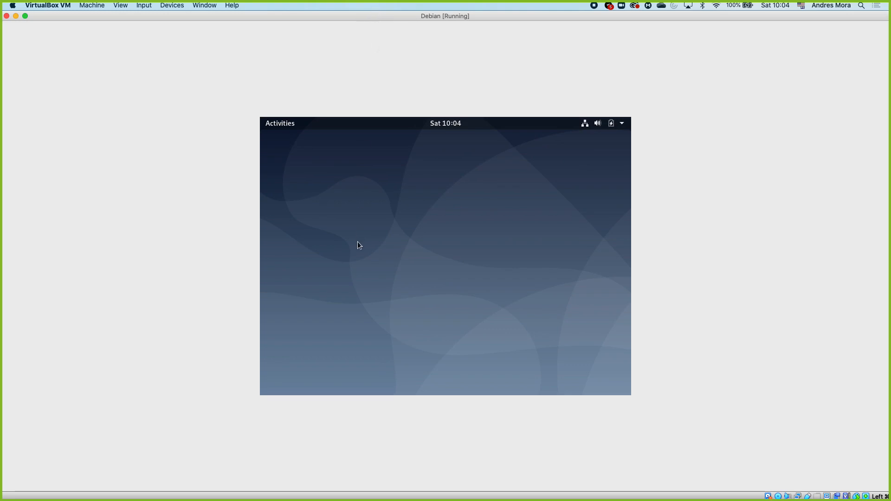
click(284, 123)
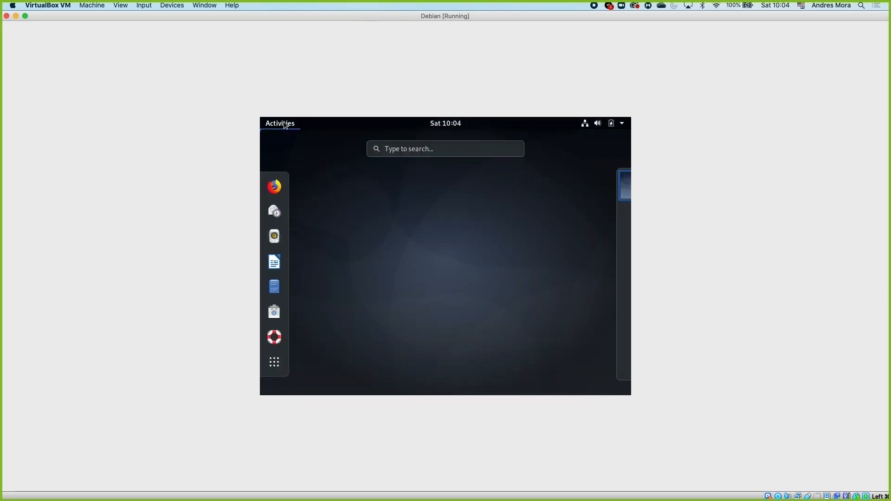
click(284, 124)
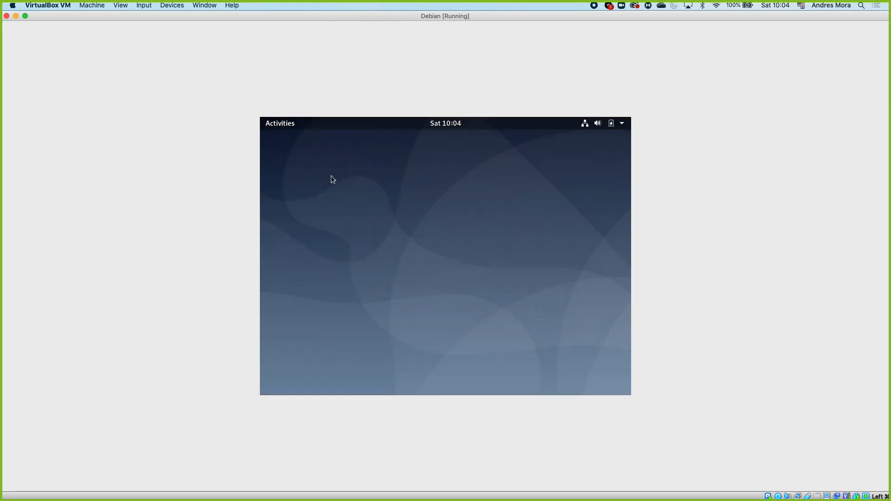
Step: Test the guest display's automatic resizing by shrinking and enlarging the virtual machine window, ending with it maximized
double_click(317, 21)
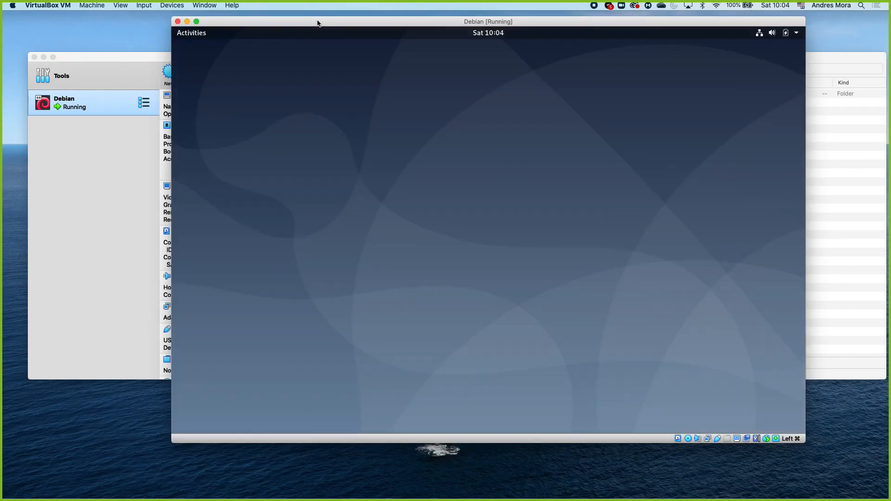
double_click(317, 21)
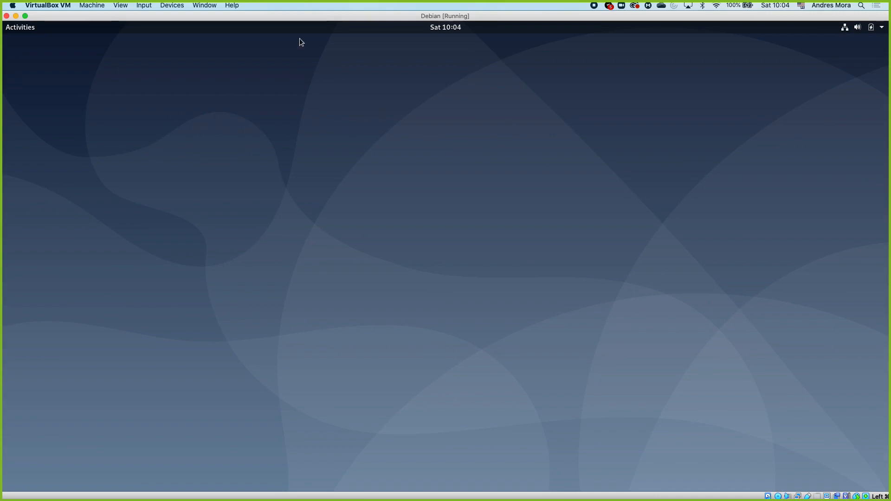
drag(2, 12, 216, 49)
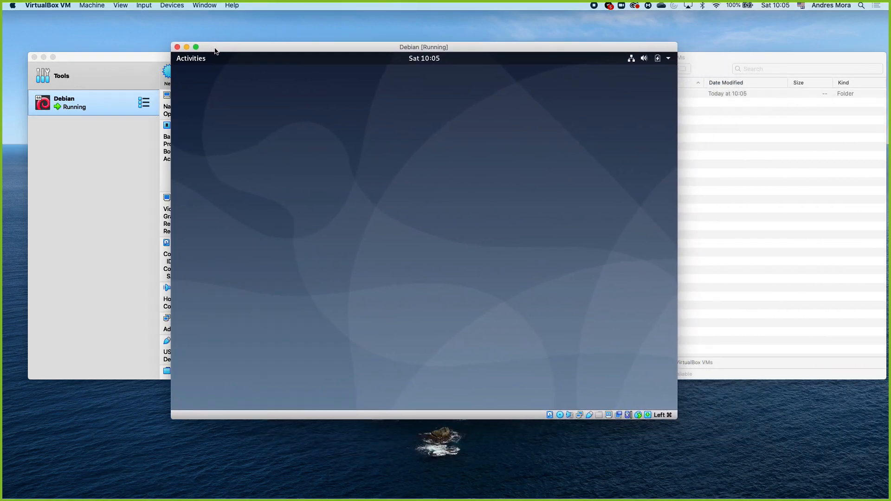
double_click(248, 49)
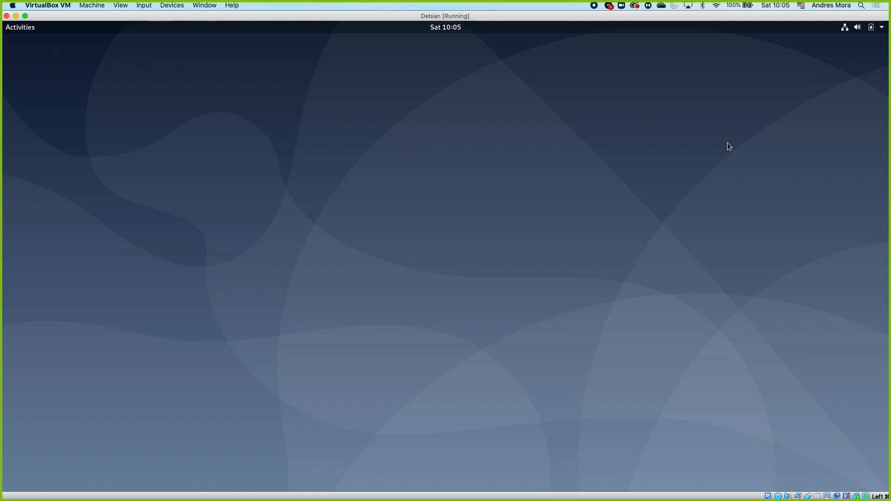
Step: Examine the direction options offered for the virtual machine's shared clipboard and for drag and drop between host and guest
click(145, 5)
mouse_move(187, 6)
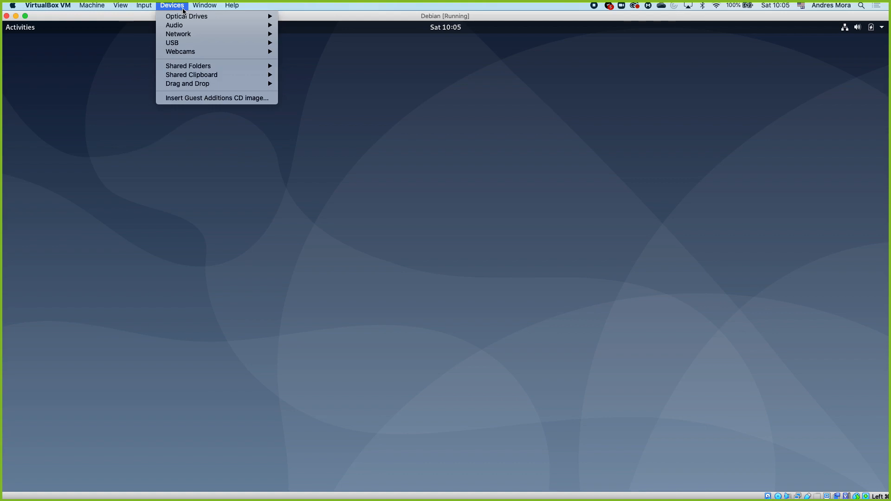
mouse_move(210, 76)
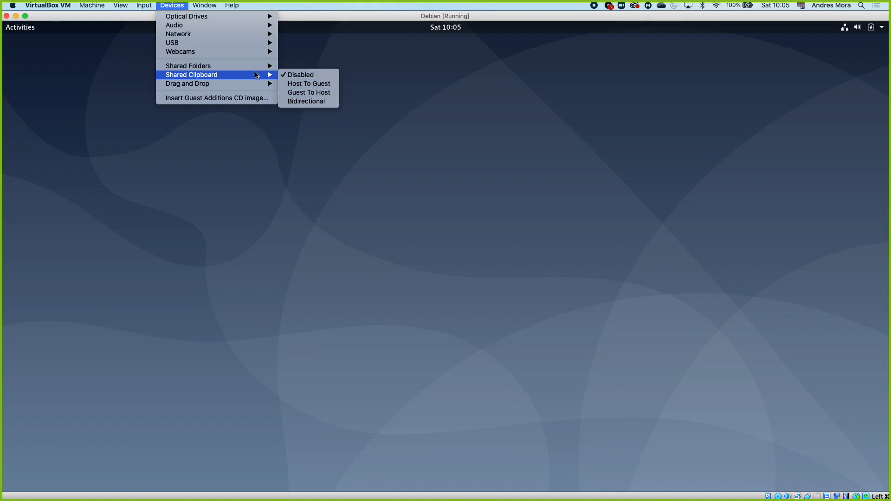
mouse_move(249, 66)
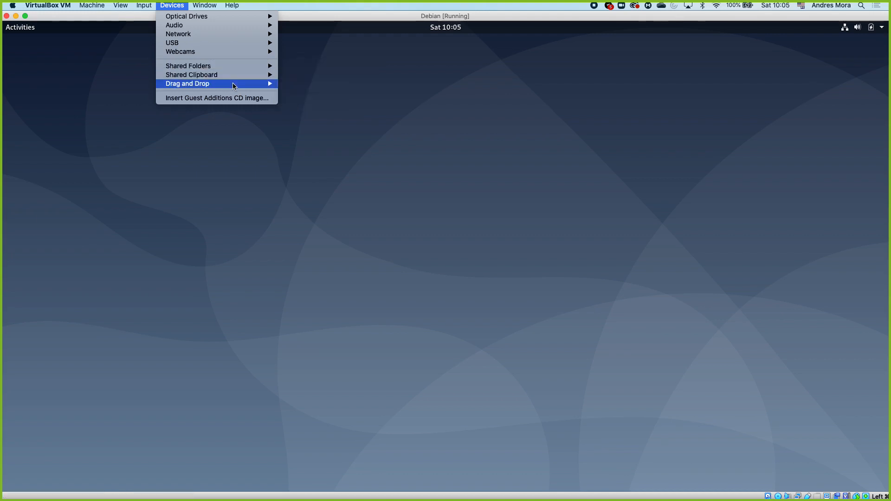
mouse_move(235, 85)
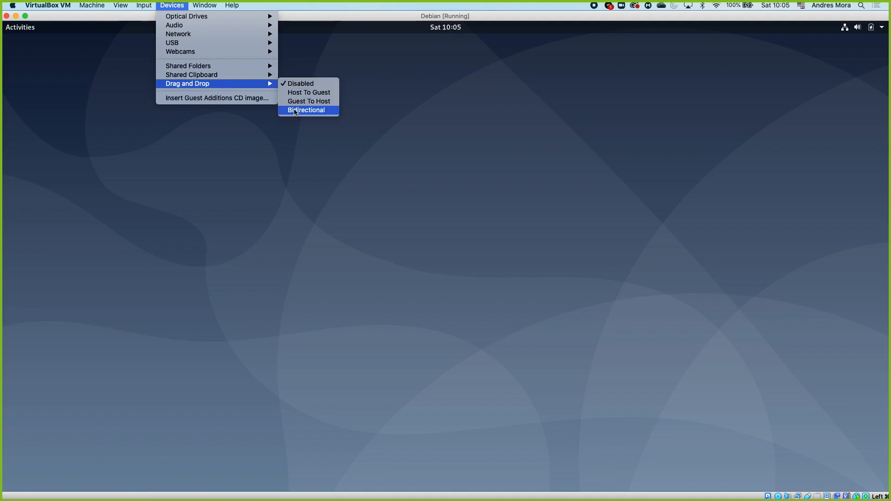
click(336, 147)
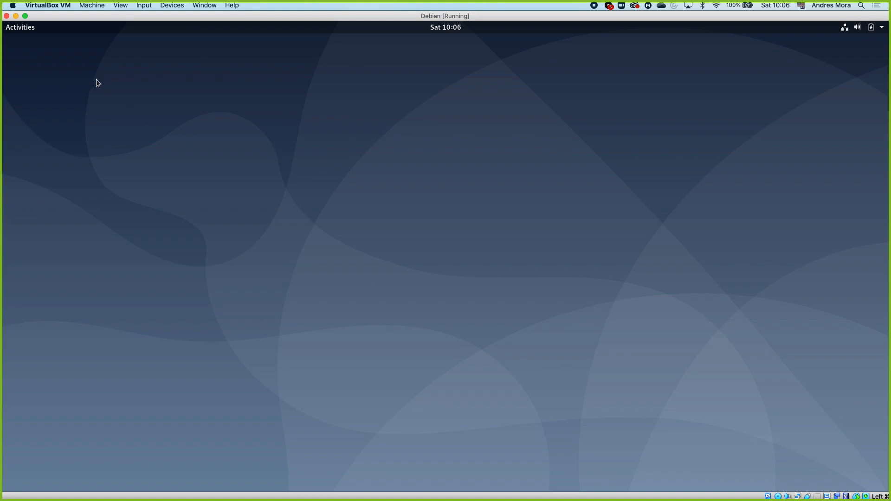
Step: Search the guest's applications for "termi", open Terminal, and move its window toward the desktop's upper-left corner and enlarge it
click(18, 28)
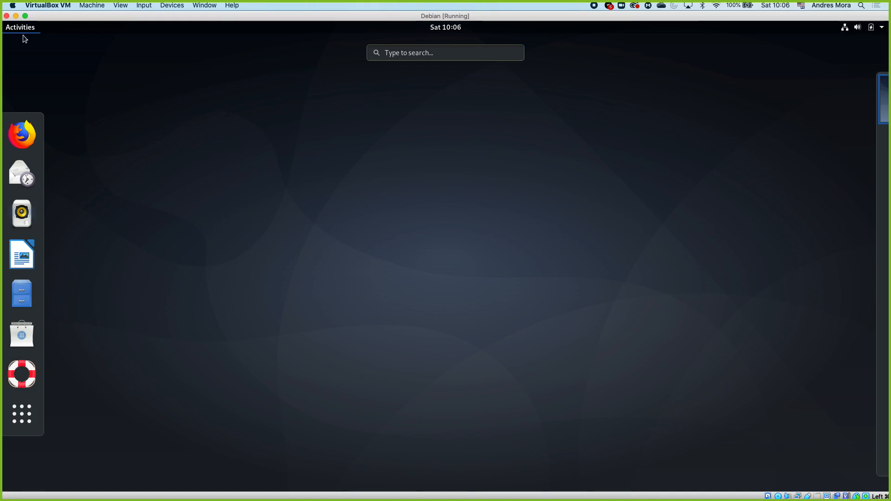
click(115, 81)
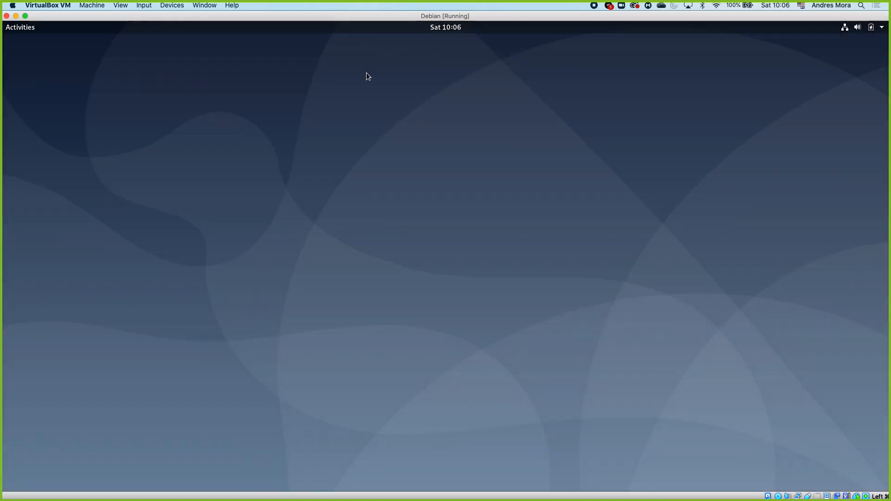
click(30, 29)
text(t)
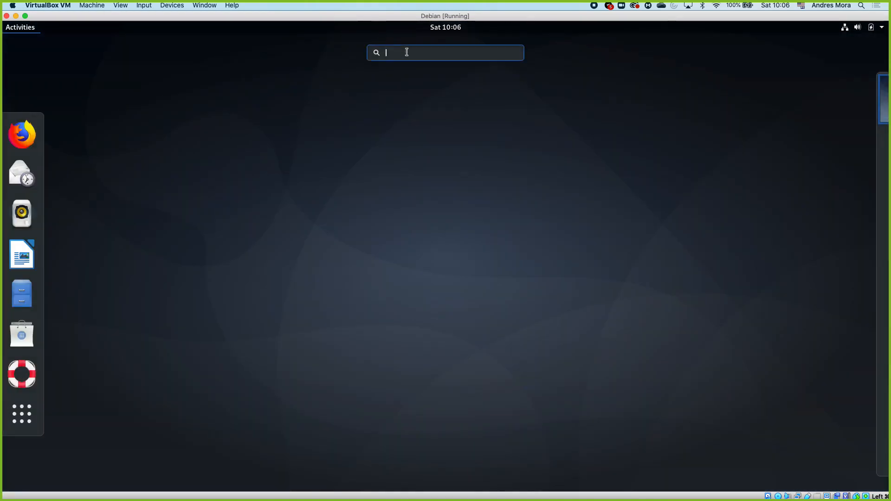
text(ermi)
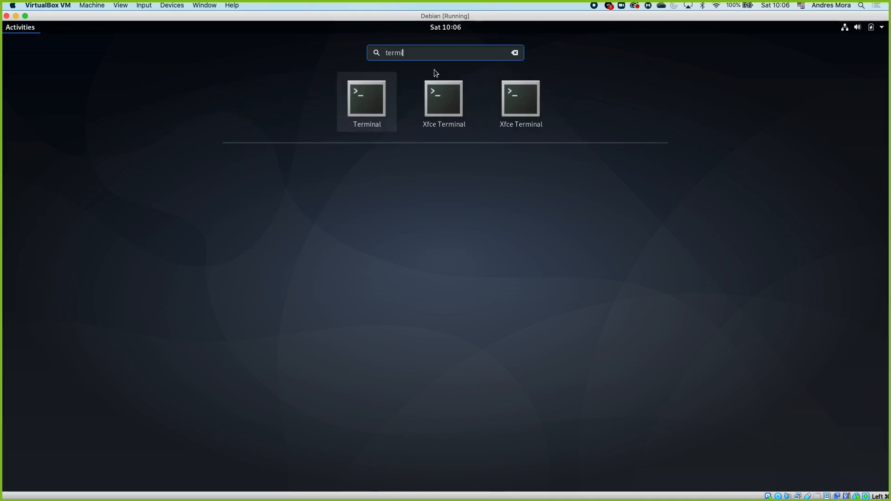
click(388, 88)
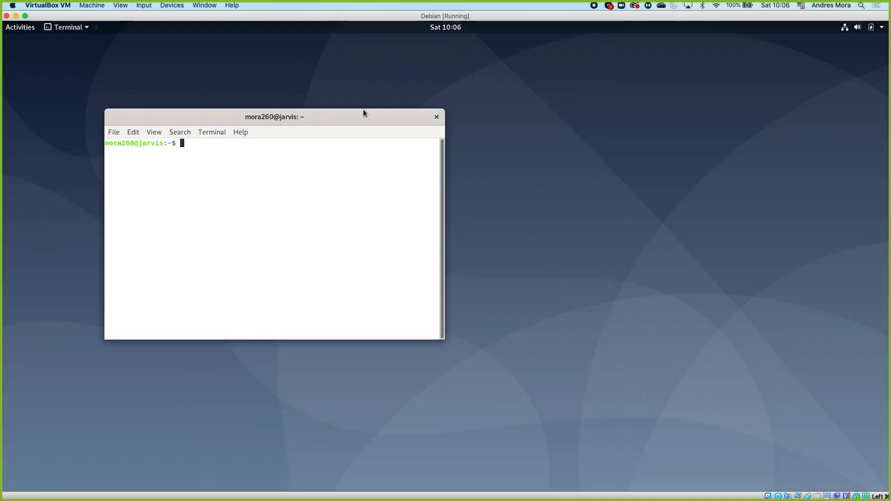
drag(350, 114, 249, 48)
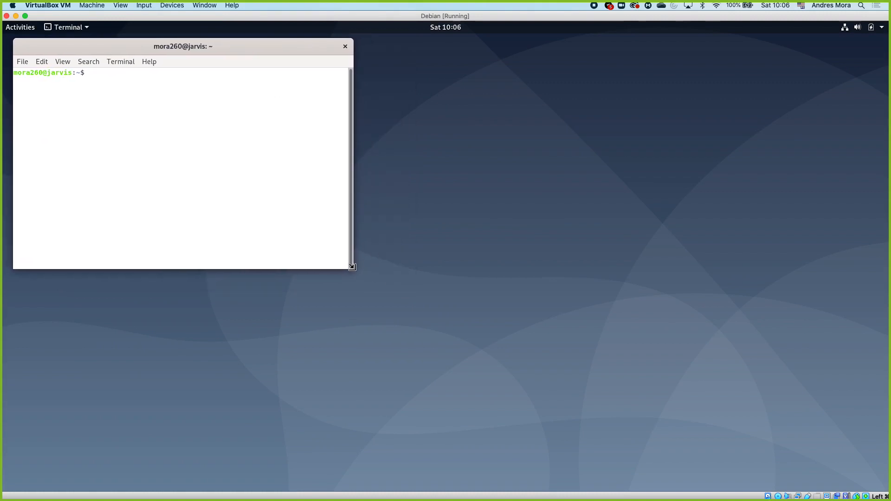
drag(354, 270, 542, 337)
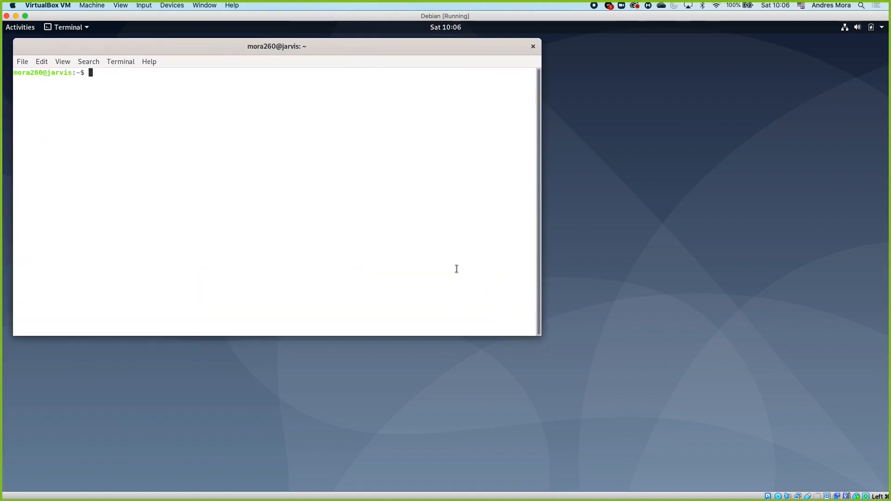